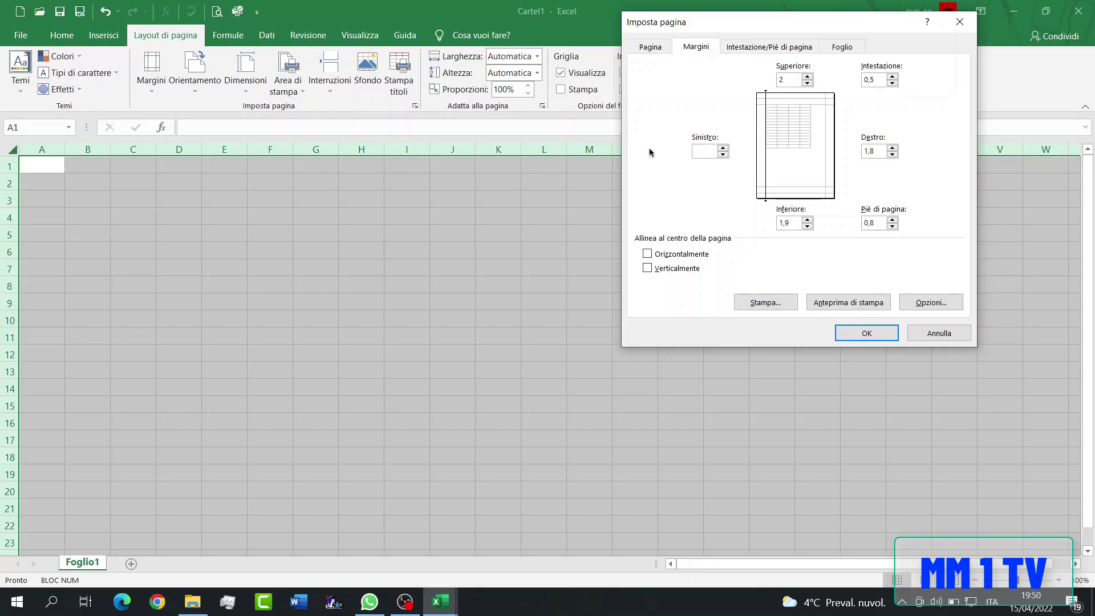
- Set the page's left and right margins to 1 and the orientation to landscape (Orizzontale)
double_click(873, 150)
type("1")
key("Tab")
type("1")
key("Return")
left_click(195, 82)
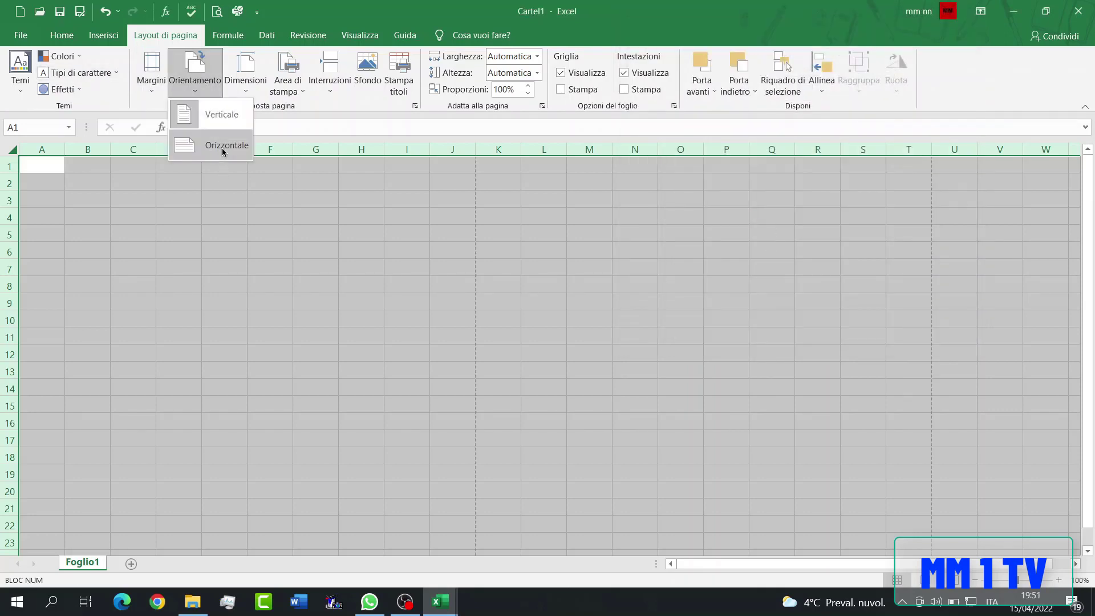
left_click(225, 147)
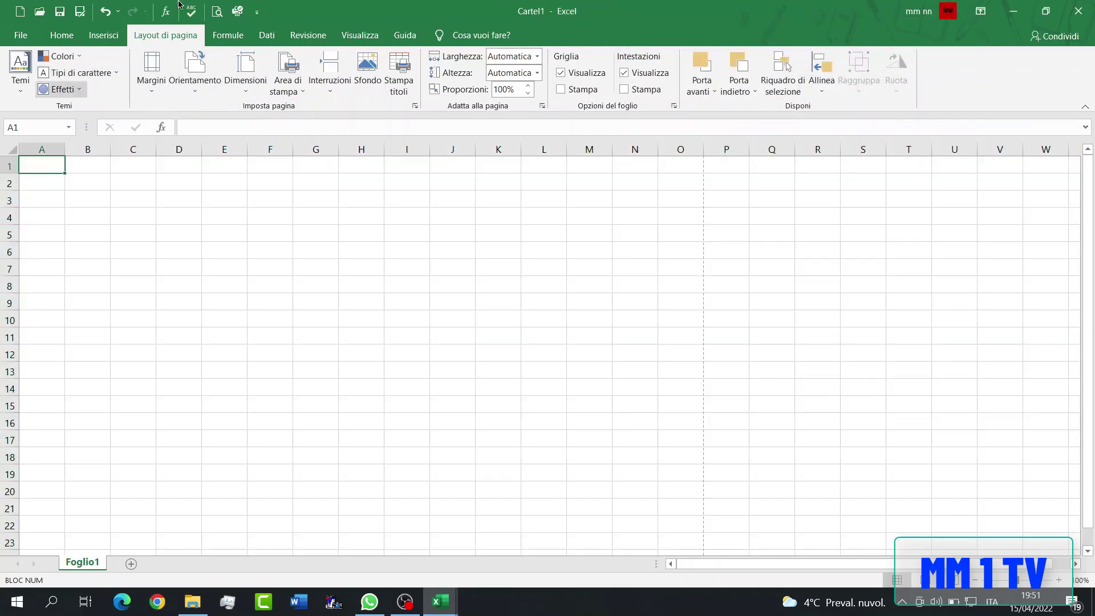
- Increase the font size of row 1 to 16
left_click(62, 35)
left_click(9, 166)
left_click(203, 62)
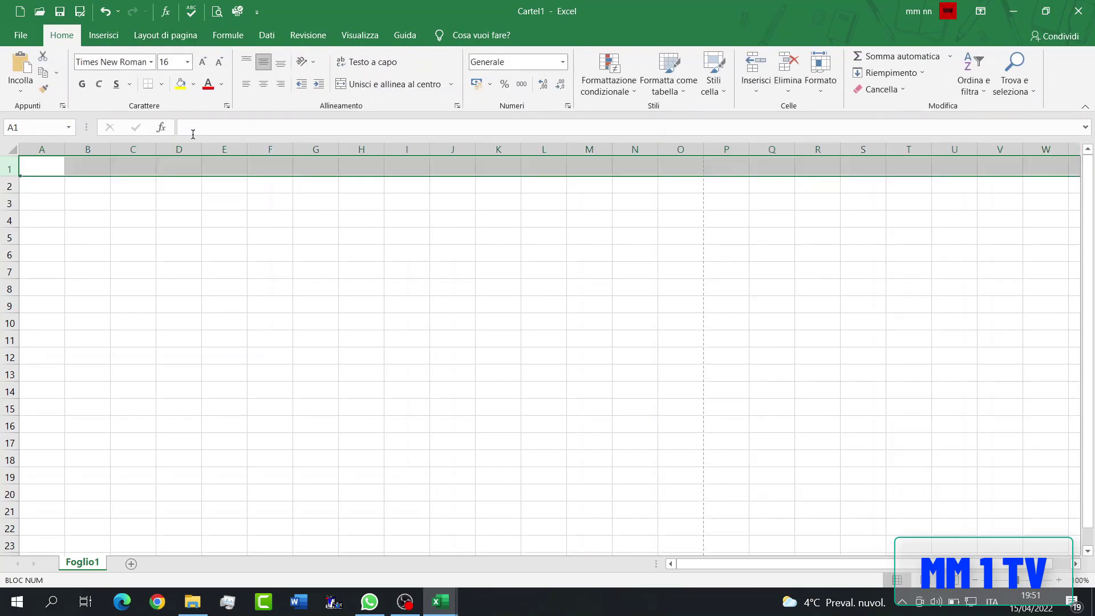
left_click(52, 197)
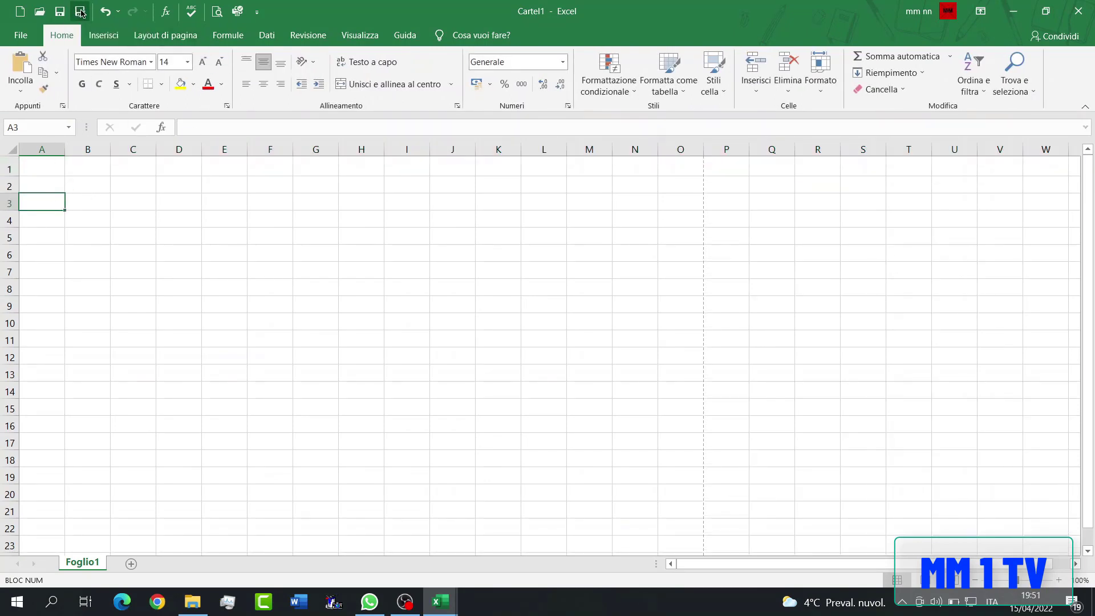
- Save the workbook as "tabella voti llq" in Excel 97-2003 (*.xls) format in the Documenti folder
left_click(81, 11)
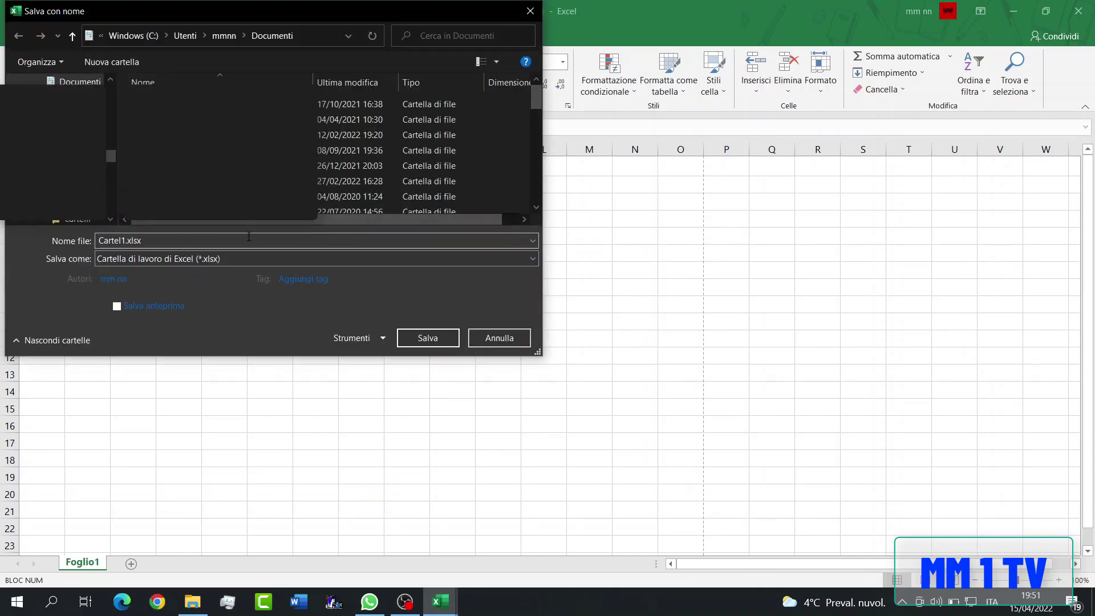
left_click(242, 261)
left_click(238, 307)
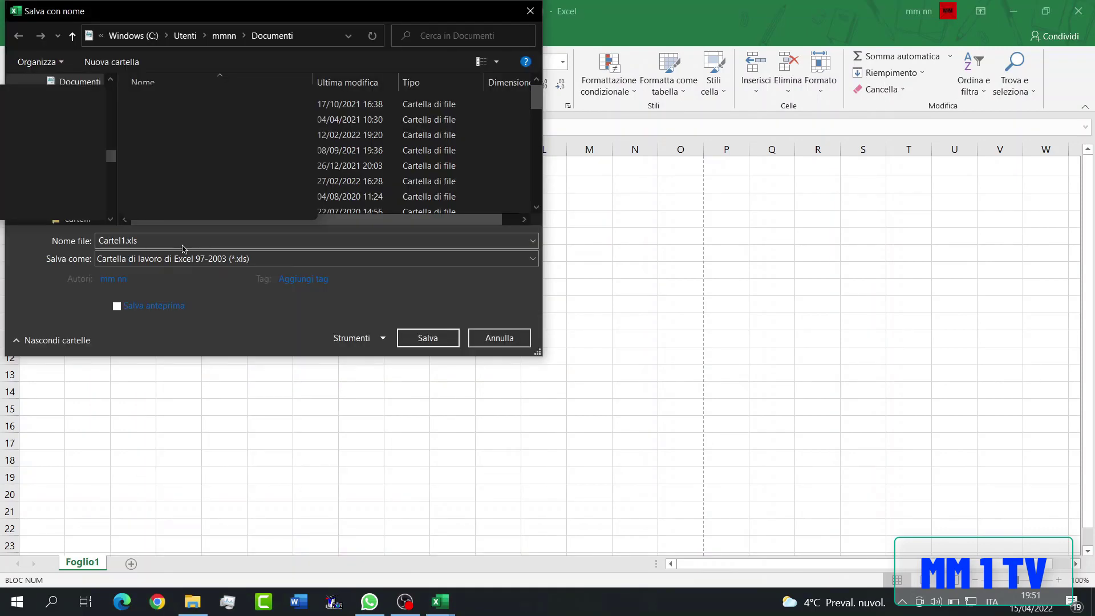
left_click(144, 240)
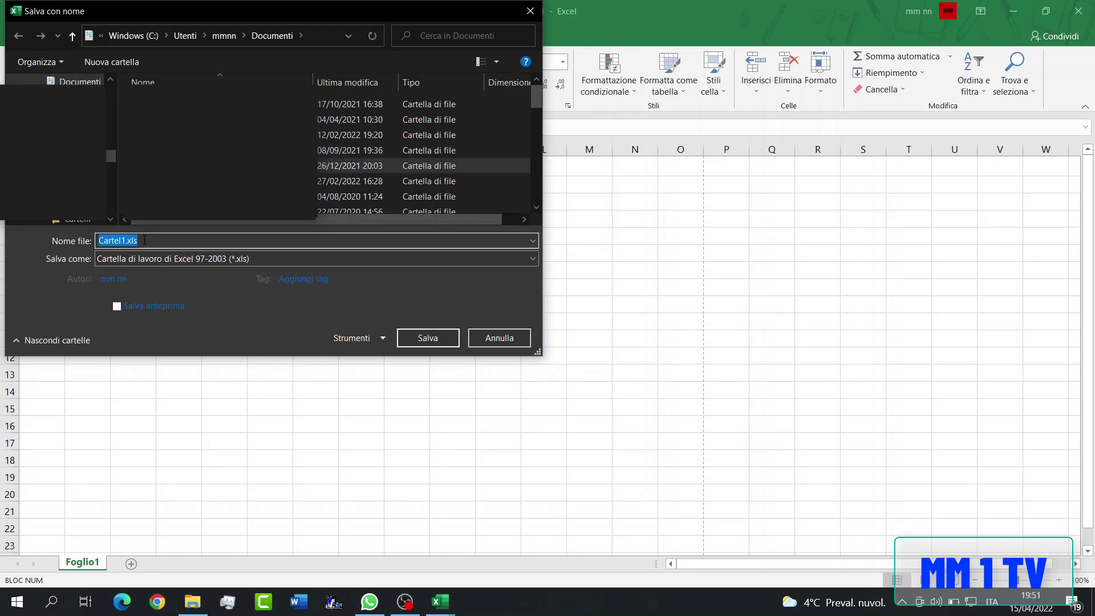
type("tabella voti IIq")
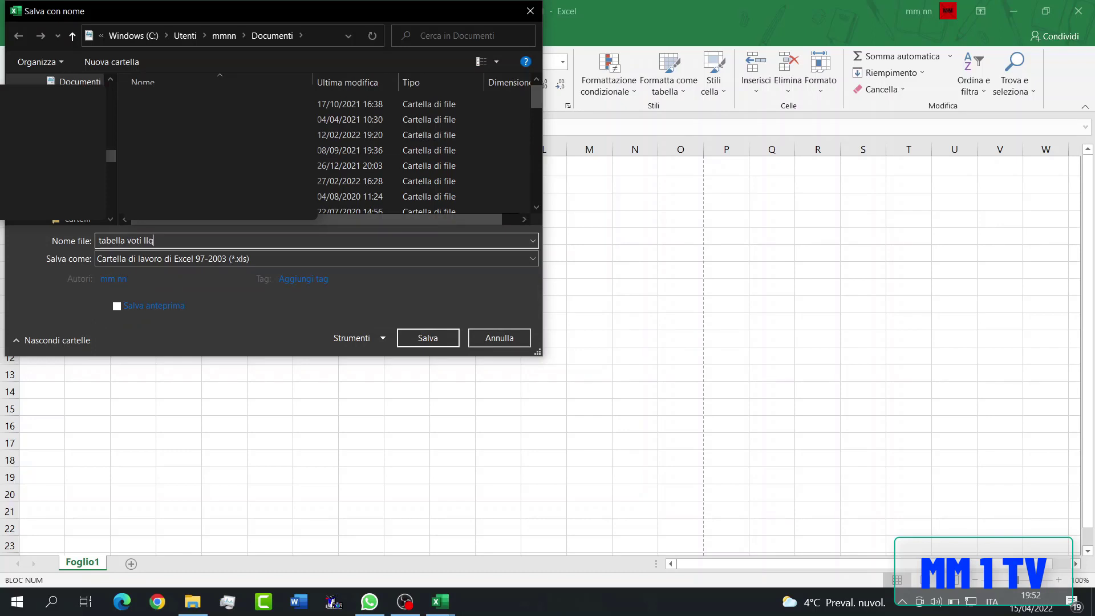
key("Return")
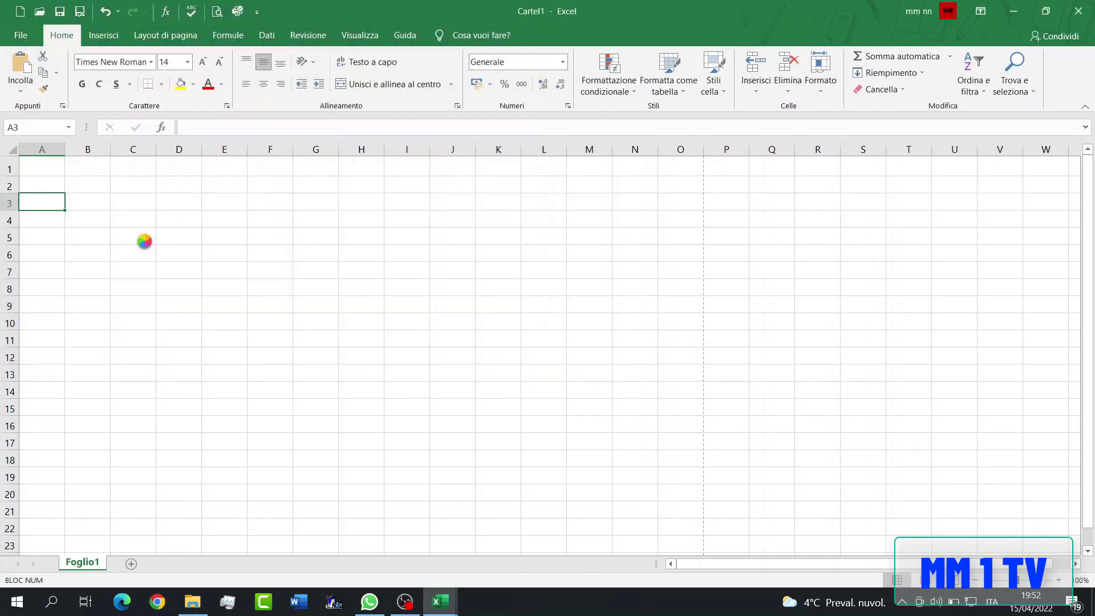
- Set the width of columns A to G to 17
left_click_drag(41, 149, 318, 149)
right_click(320, 150)
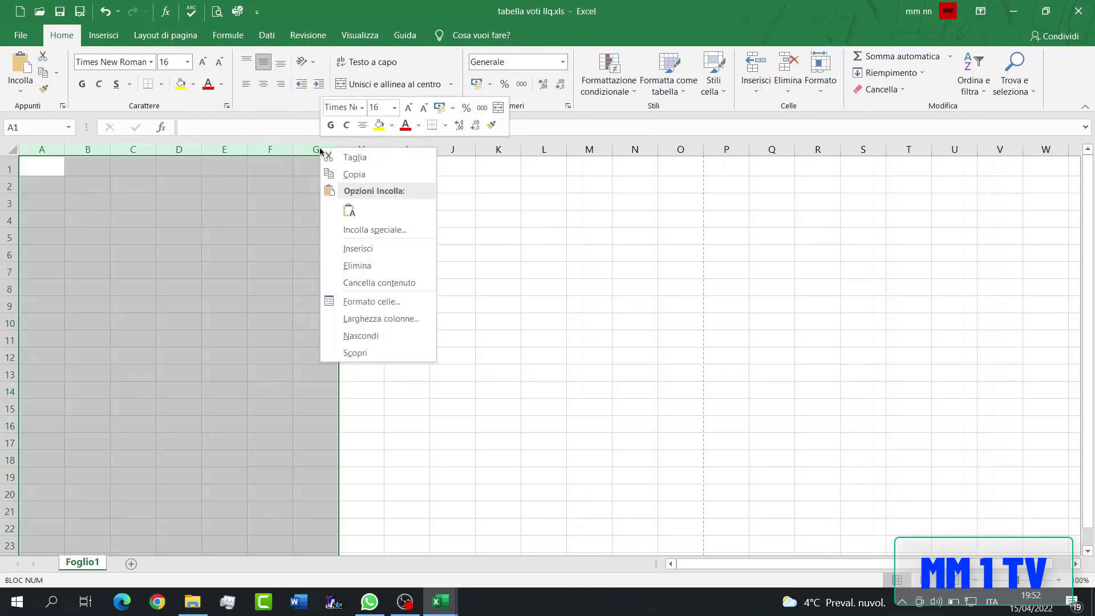
left_click(364, 318)
type("16")
key("Return")
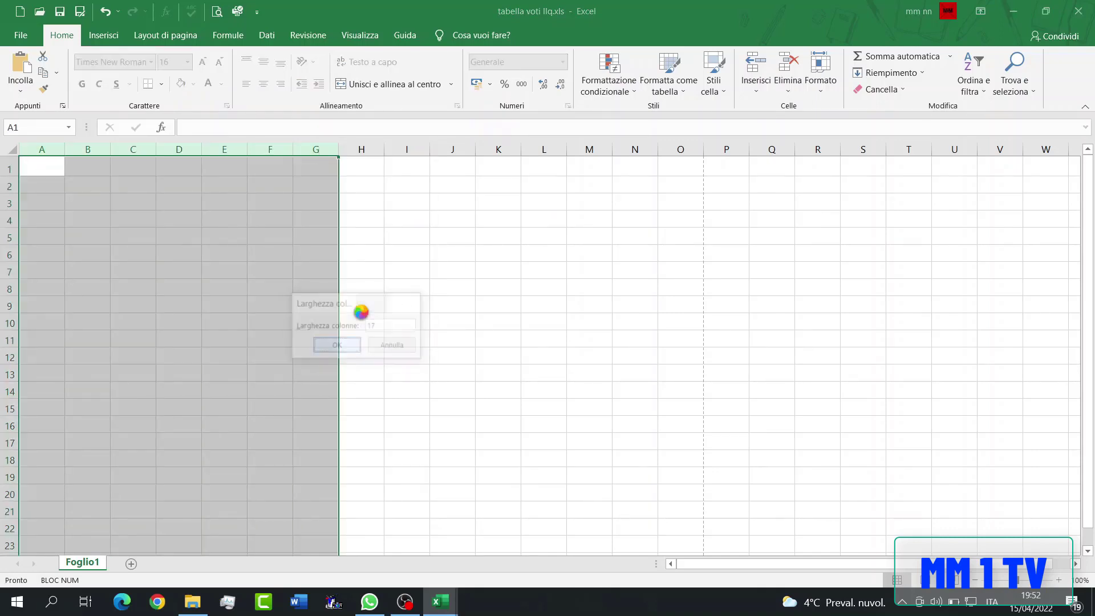
left_click(58, 167)
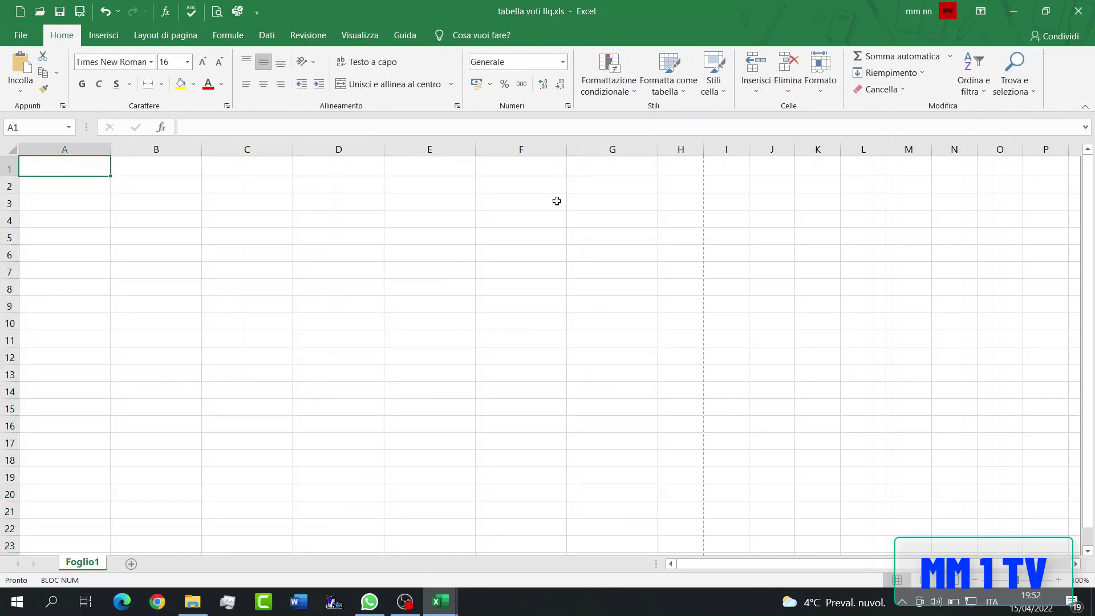
- Format row 1 as bold and horizontally centred
left_click(596, 170)
left_click(70, 162)
left_click(9, 168)
left_click(263, 84)
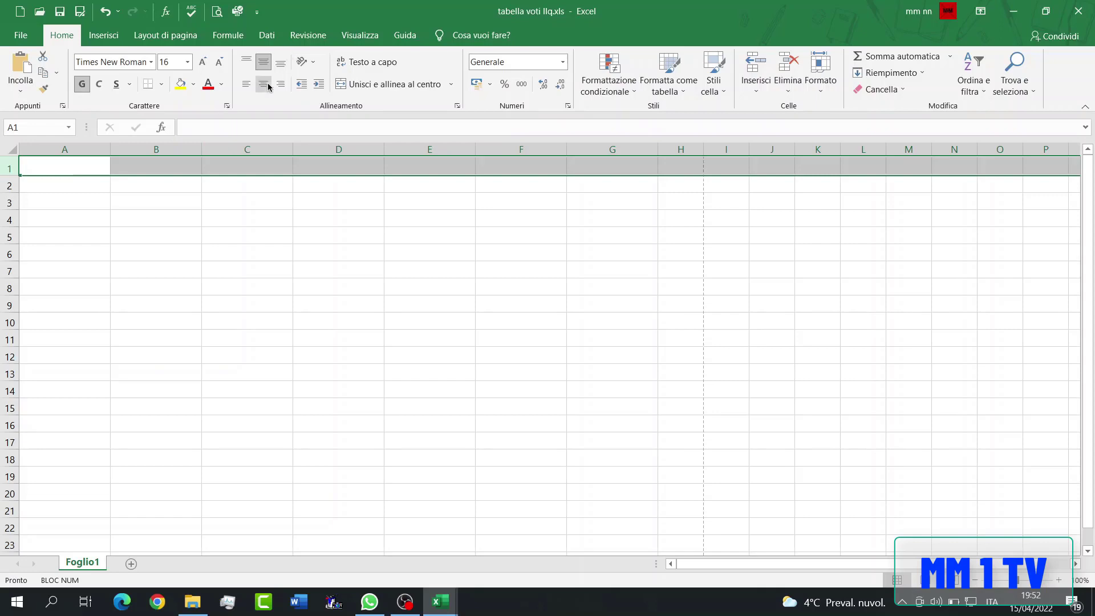
left_click(68, 165)
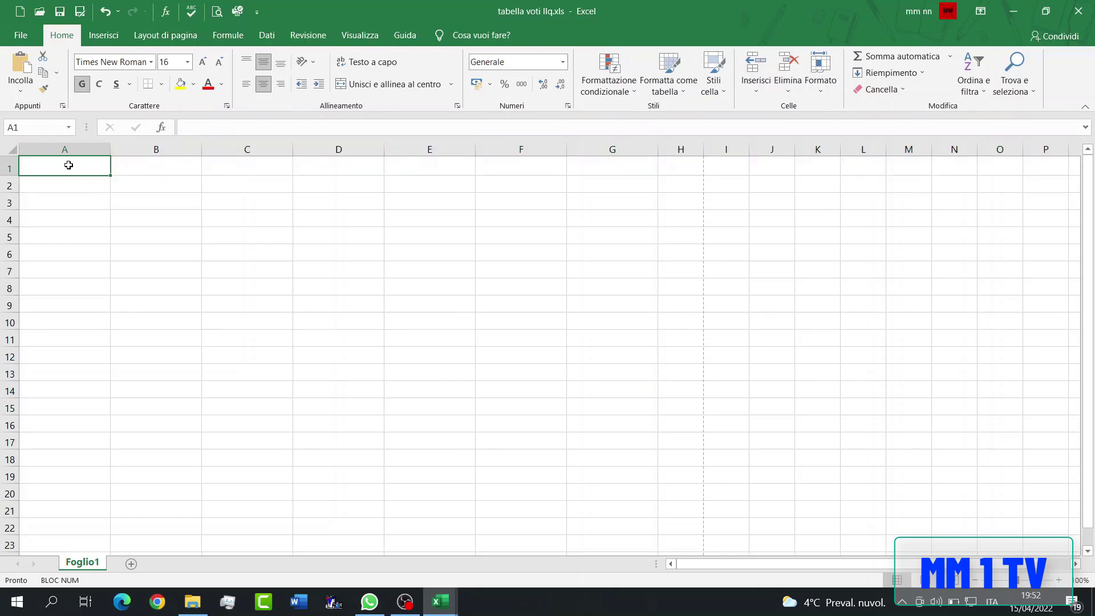
- Enter the headers MATERIA in A1 and VOTO I in B1, with VOTO not bold and the numeral in italics
key("Caps_Lock")
type("MATERIA")
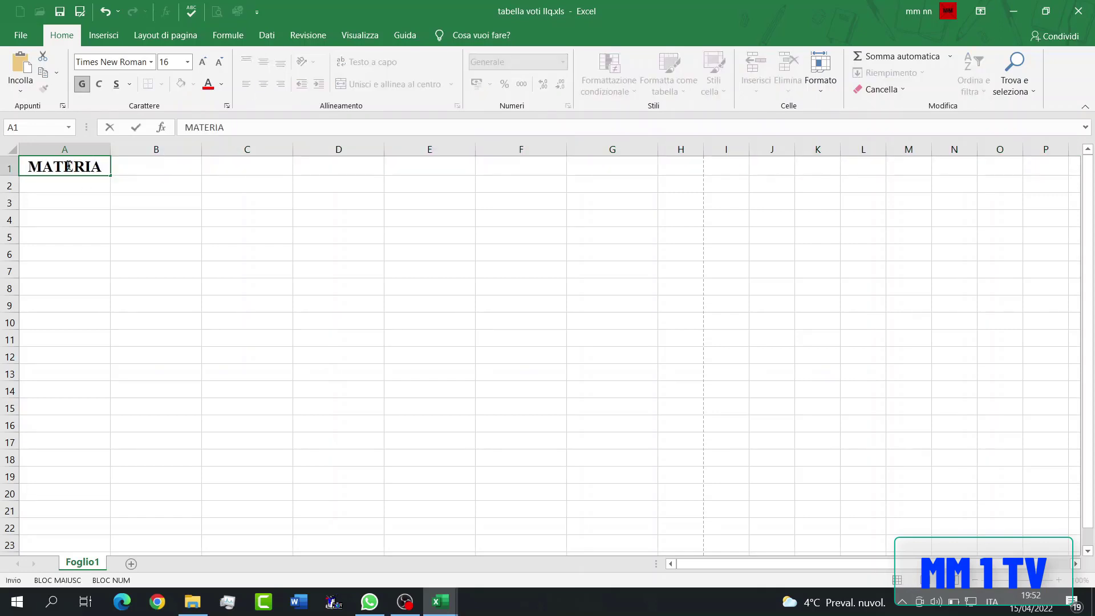
key("Tab")
type("VOTO")
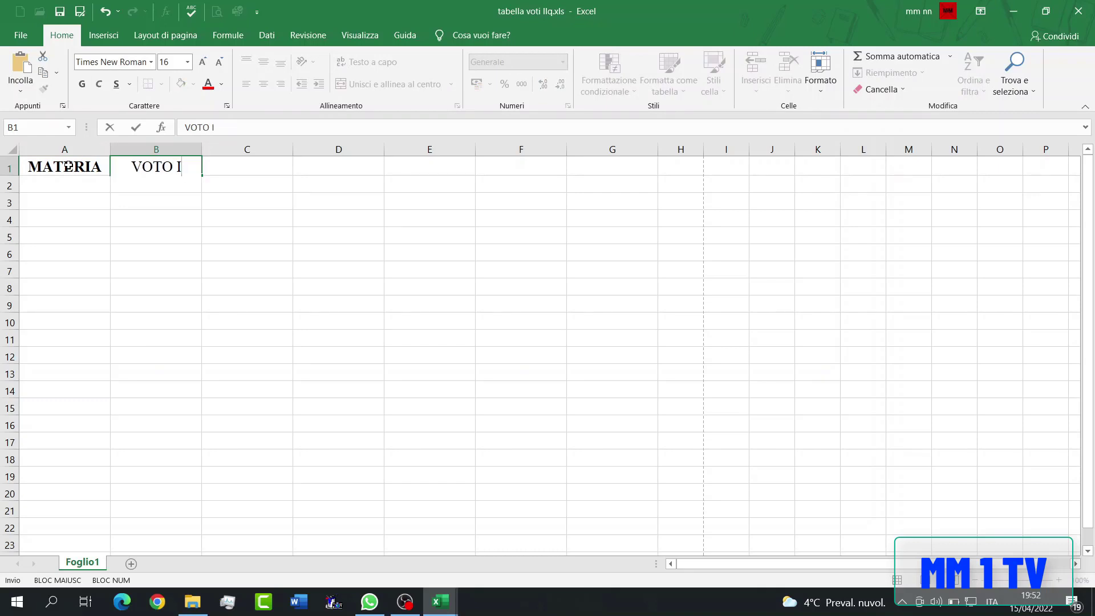
type(" I")
key("Tab")
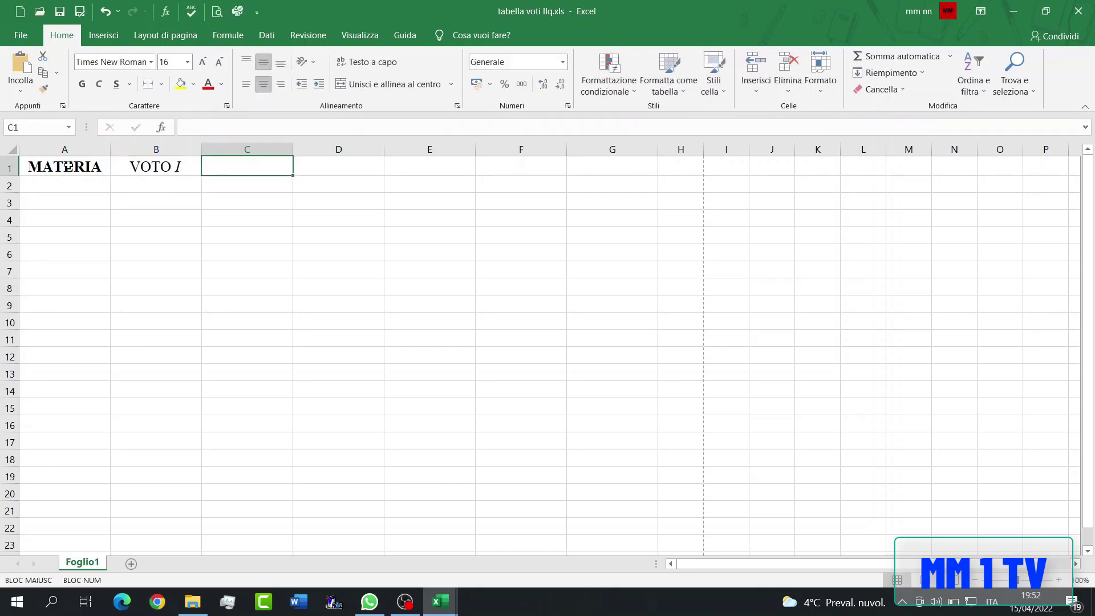
- Enter the non-bold headers VOTO II in C1 and VOTO III in D1 with italic numerals
type("VOTO")
key("ctrl+i")
type("II")
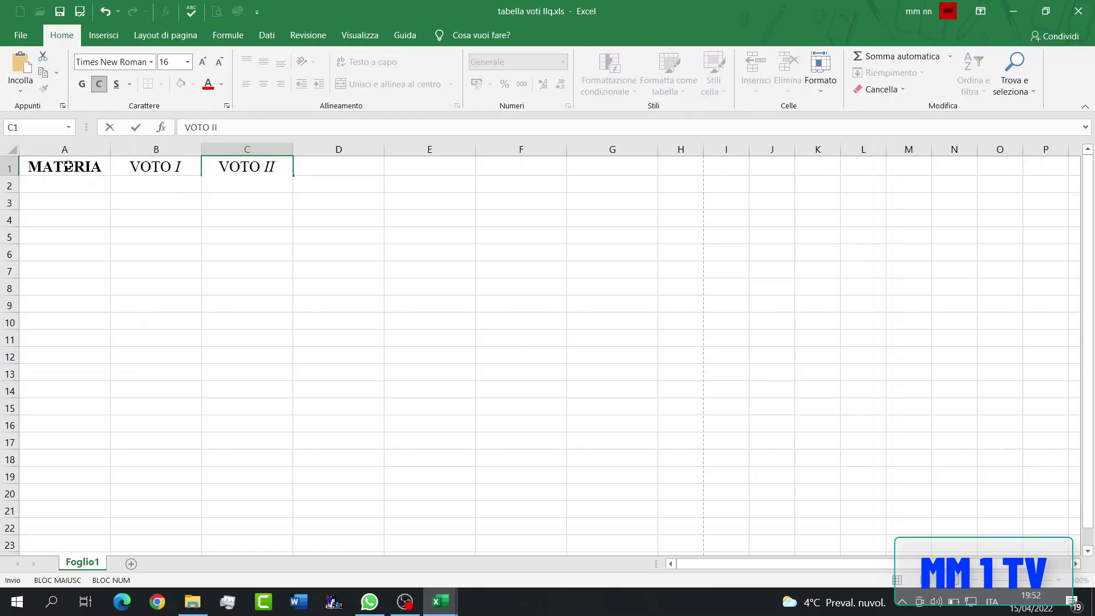
key("Tab")
type("VOTO")
key("ctrl+i")
type("III")
- Enter the non-bold headers VOTO IV in E1 and VOTO V in F1 with italic numerals
key("Tab")
type("VOTO")
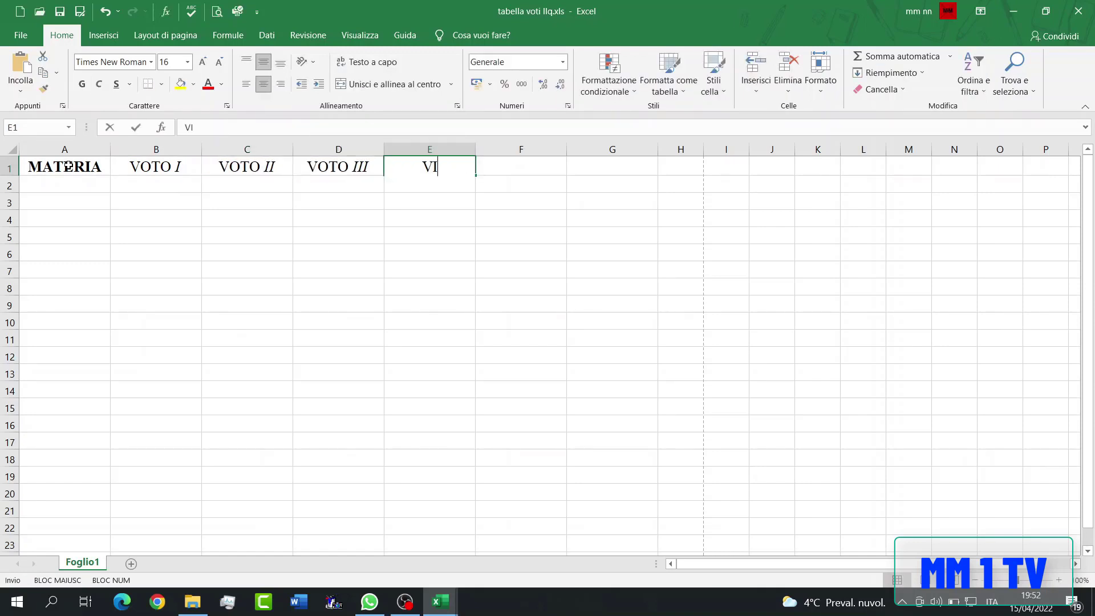
key("ctrl+i")
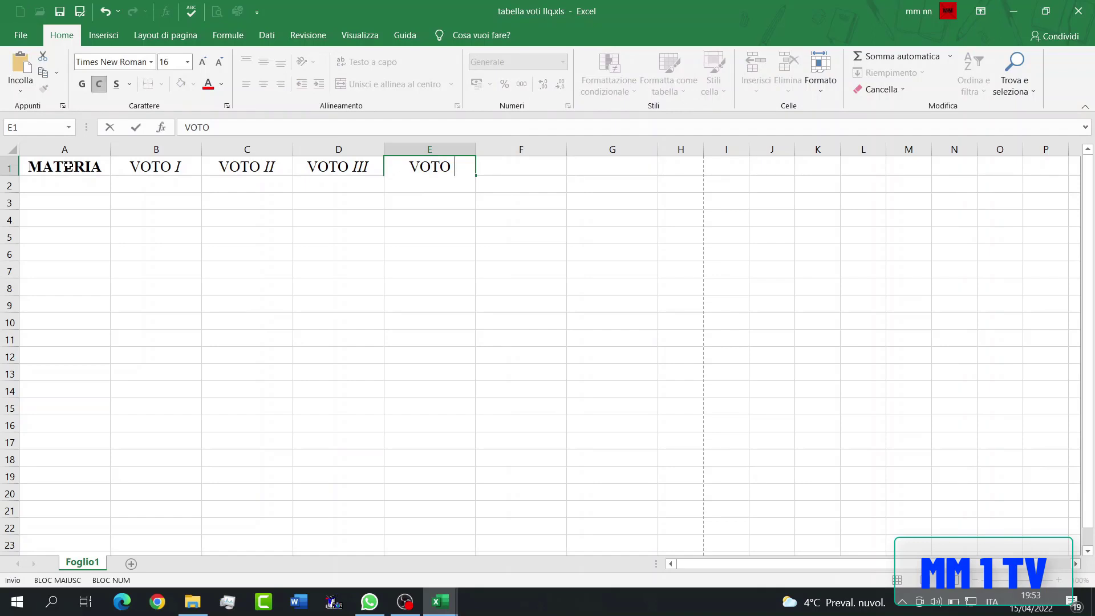
type("IV")
key("Tab")
type("VOTO")
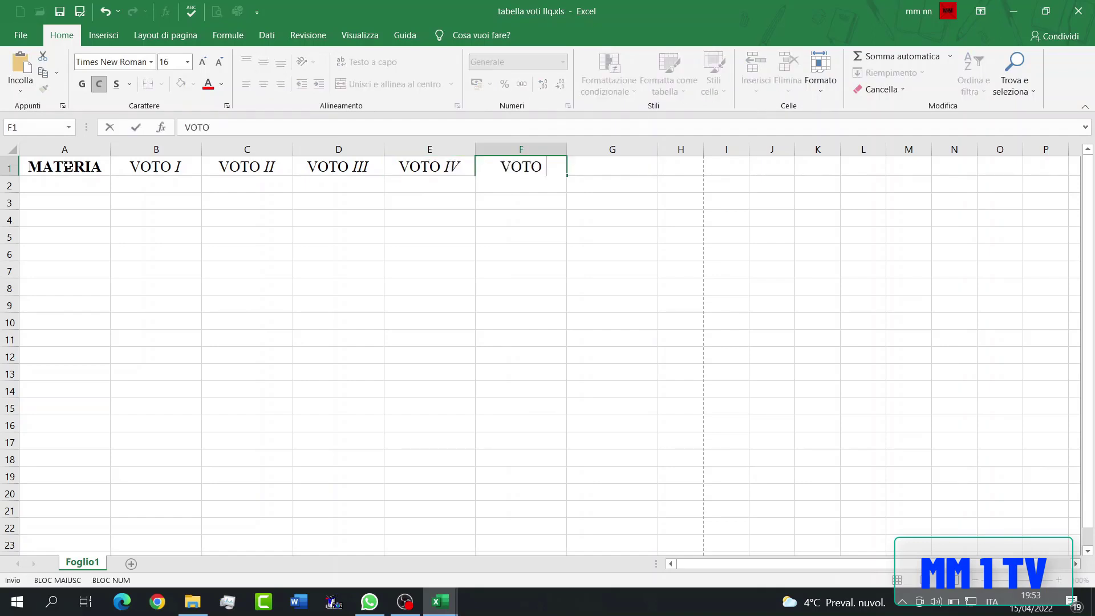
type("  V")
key("ctrl+Return")
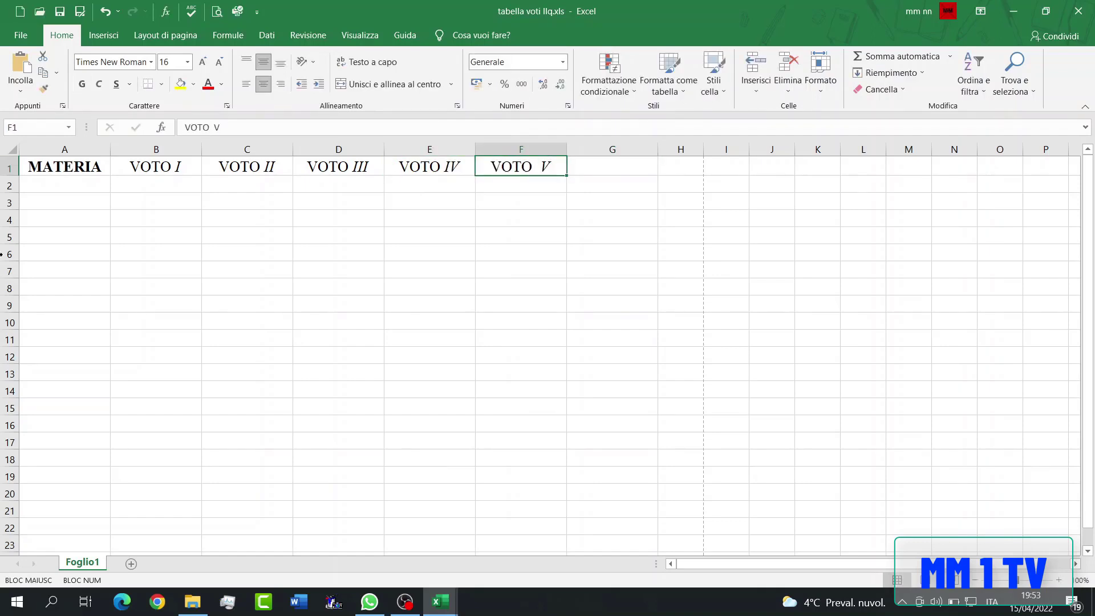
- Remove the extra space from the VOTO V header in F1 and enter MEDIA in G1
left_click(222, 133)
key("BackSpace")
key("ctrl+Return")
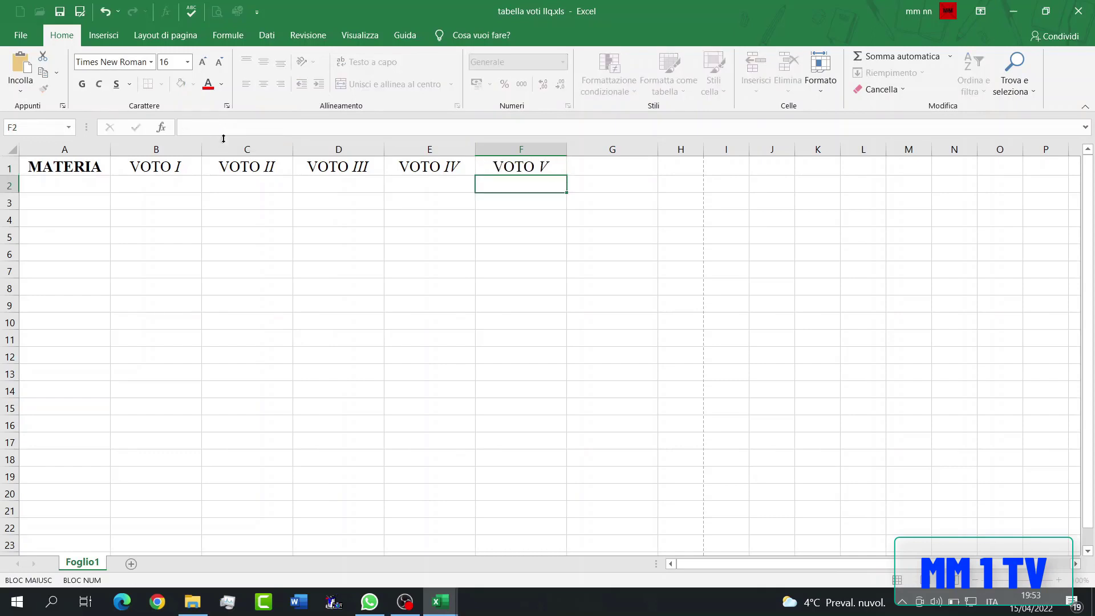
left_click(577, 166)
type("MEDIA")
- Enter the subjects Italiano in A2 and Matematica in A3
left_click(52, 184)
type("Italiano")
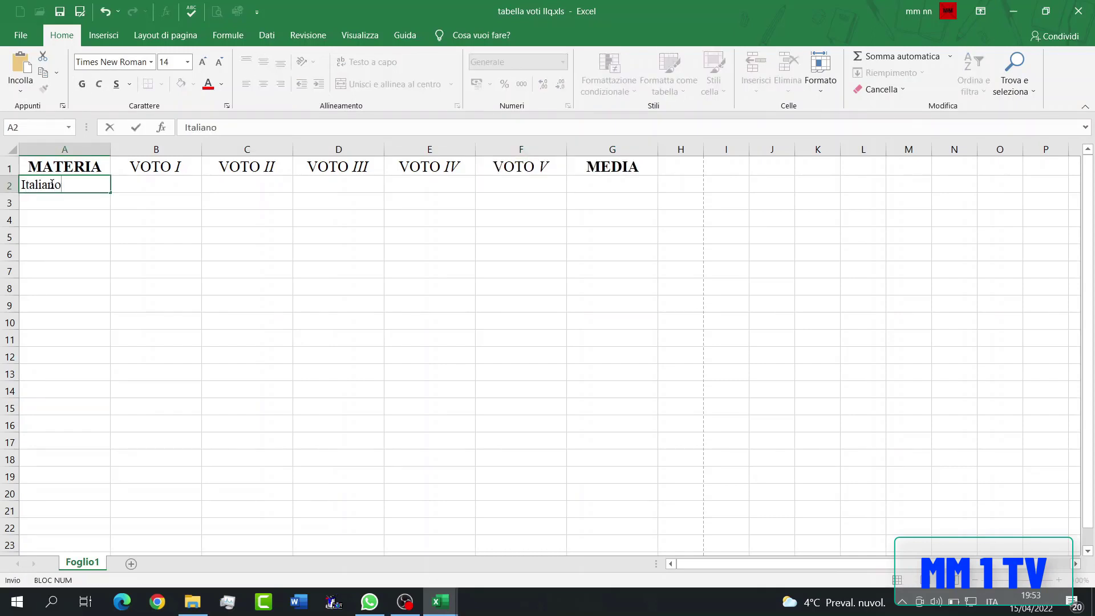
key("Return")
type(";A")
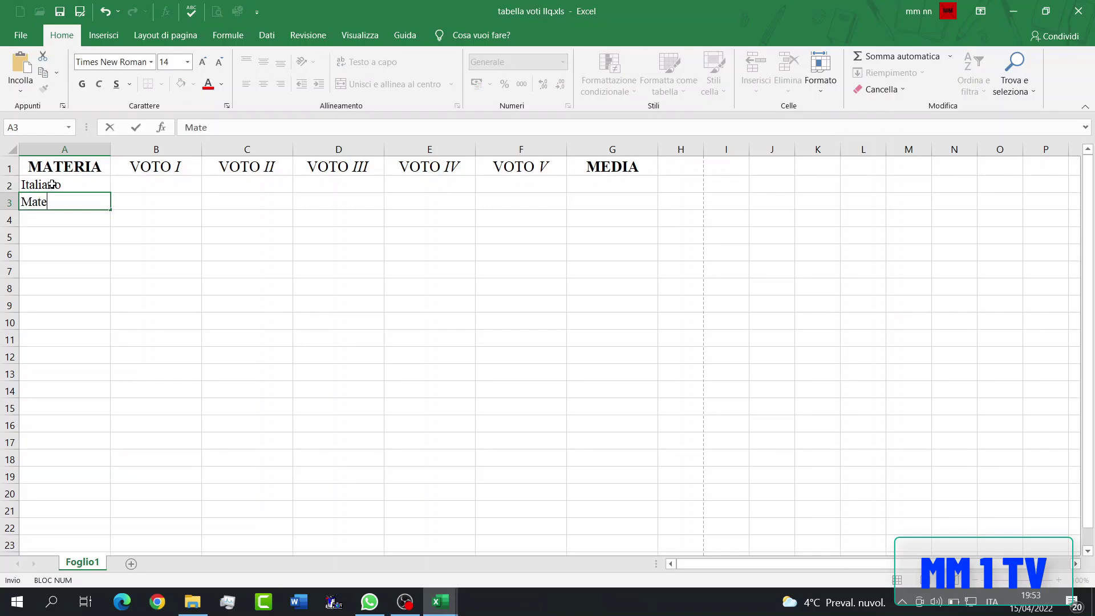
type("tematica")
key("Return")
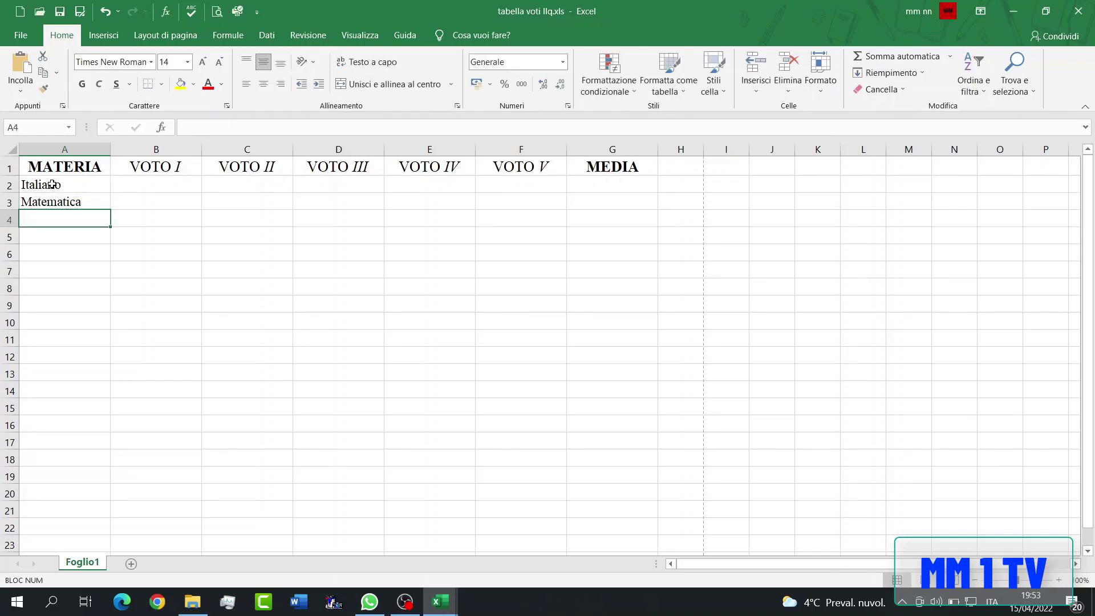
- Add the subjects Storia, Geografia and Informatica in cells A4 to A6
type("Storia")
key("Return")
type("Geografi")
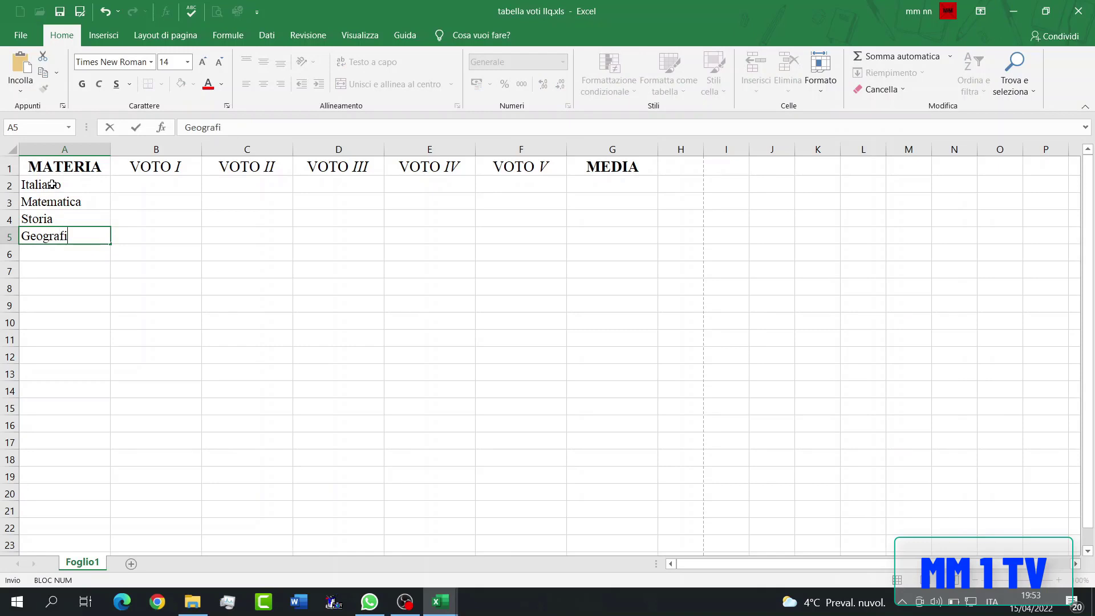
type("a")
key("Return")
type("Informag")
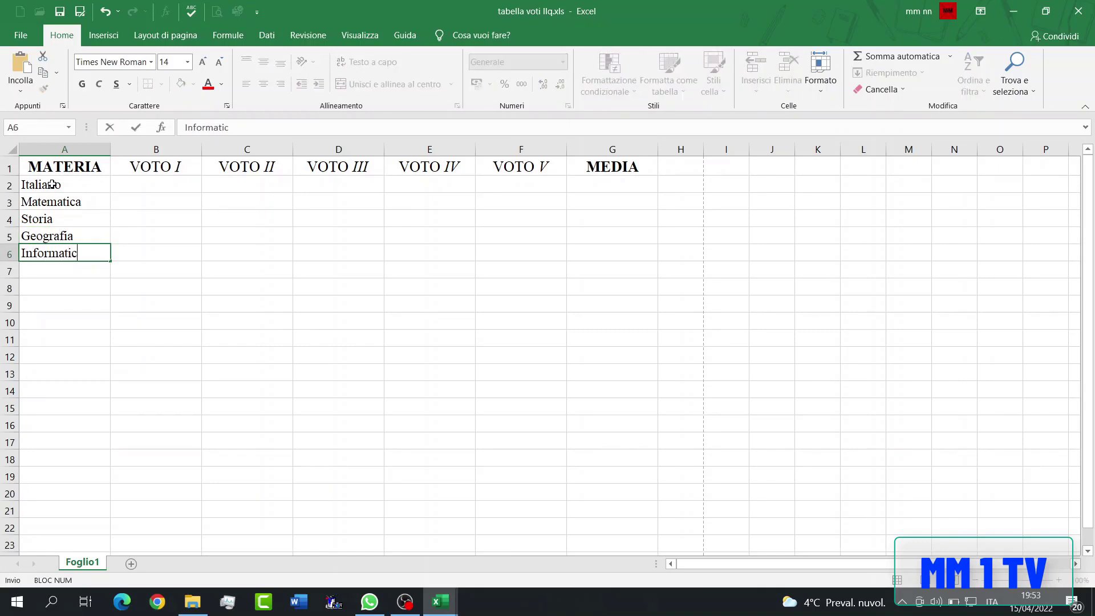
type("ica")
key("Return")
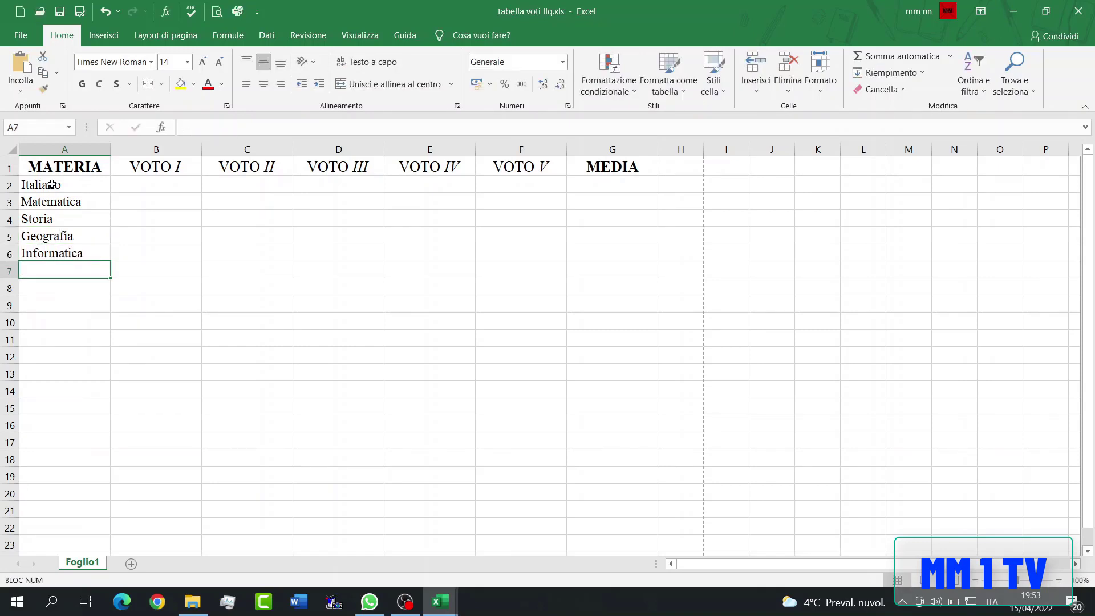
- Add the subjects Chimica in A7 and Fisica in A8
type("Chimica")
key("Return")
type("FI")
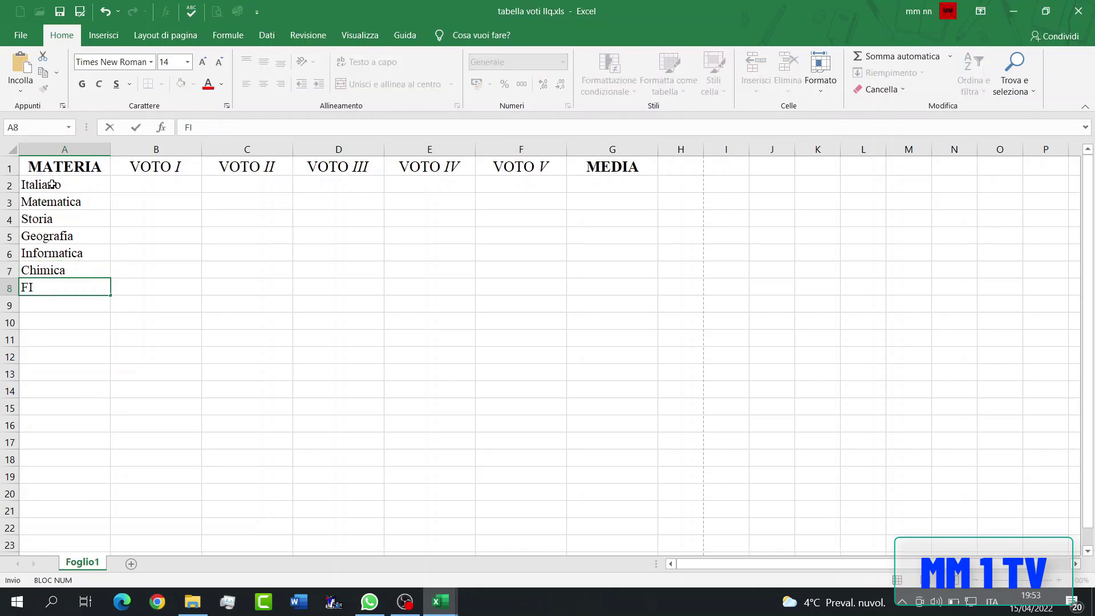
type("sica")
key("Return")
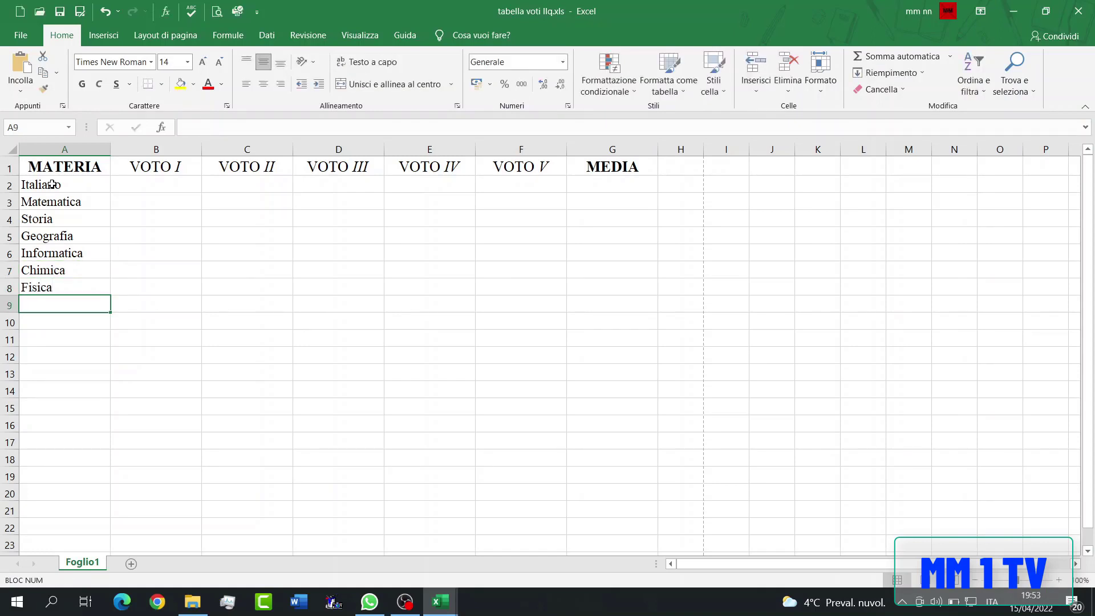
- Insert the CASUALE.TRA function in B2 with a minimum of 3 and a maximum of 10
left_click(164, 184)
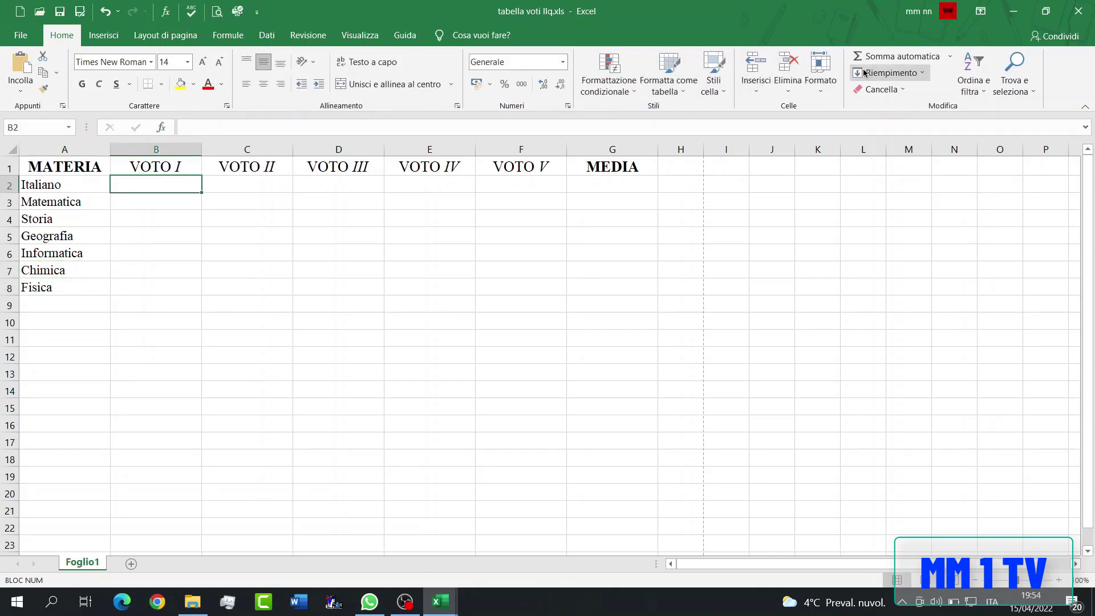
left_click(950, 55)
left_click(881, 162)
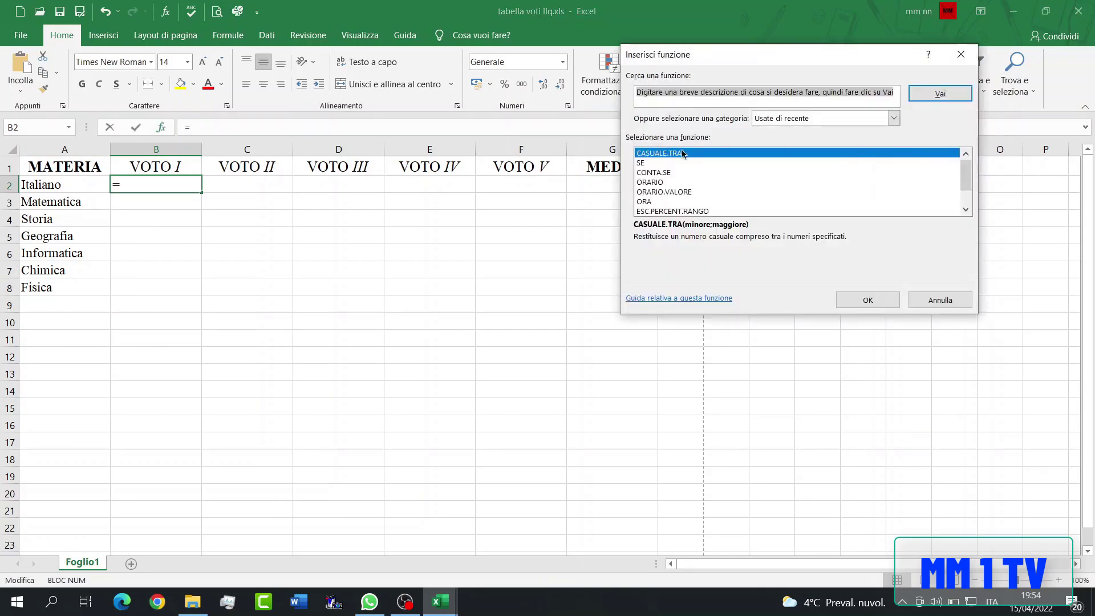
left_click(665, 154)
left_click(854, 300)
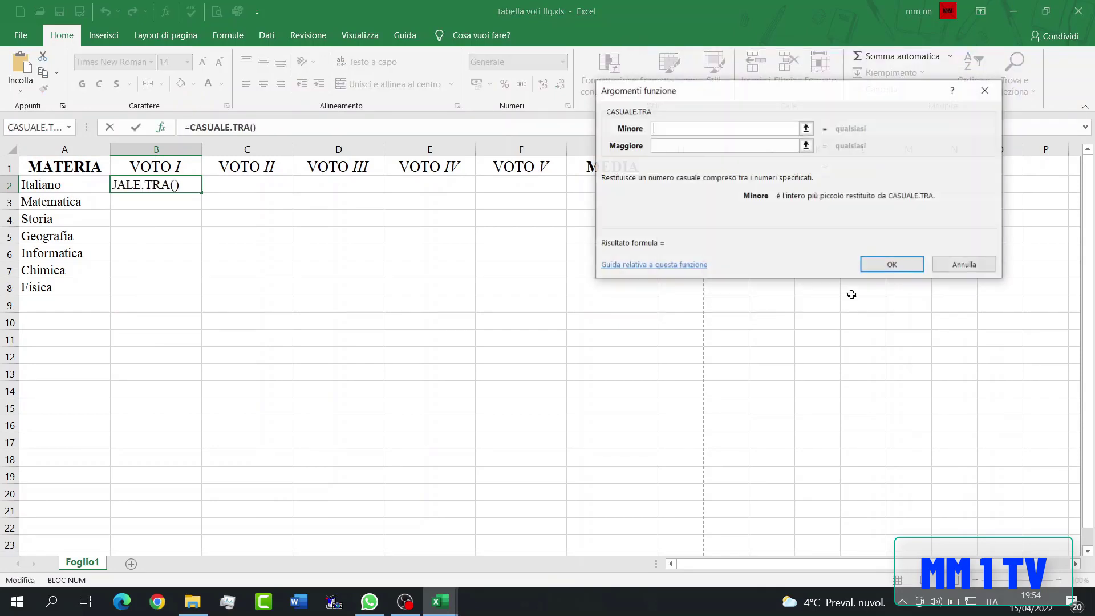
type("3")
left_click(734, 146)
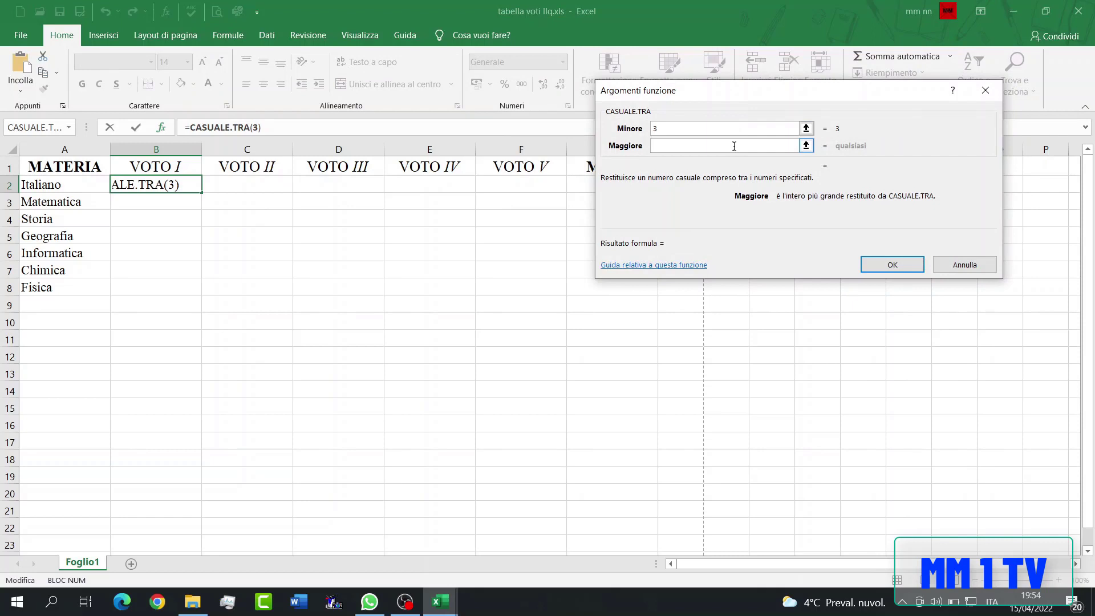
type("10")
key("Return")
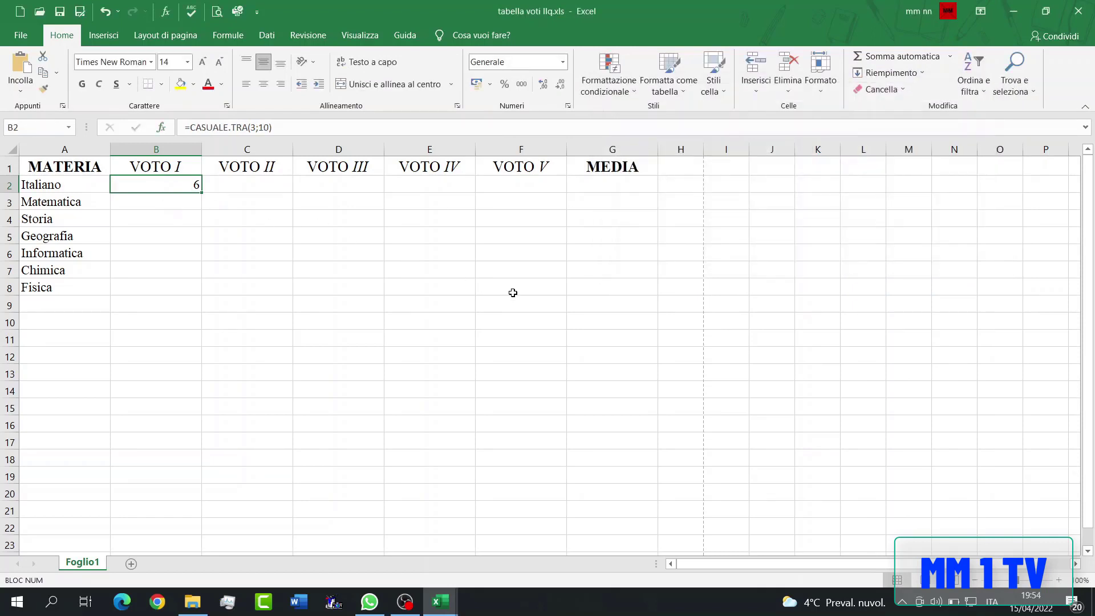
- Centre B2:F8 and format it as Numero with two decimals, then fill the range with the random formula from B2
left_click(516, 289, "shift")
left_click(263, 83)
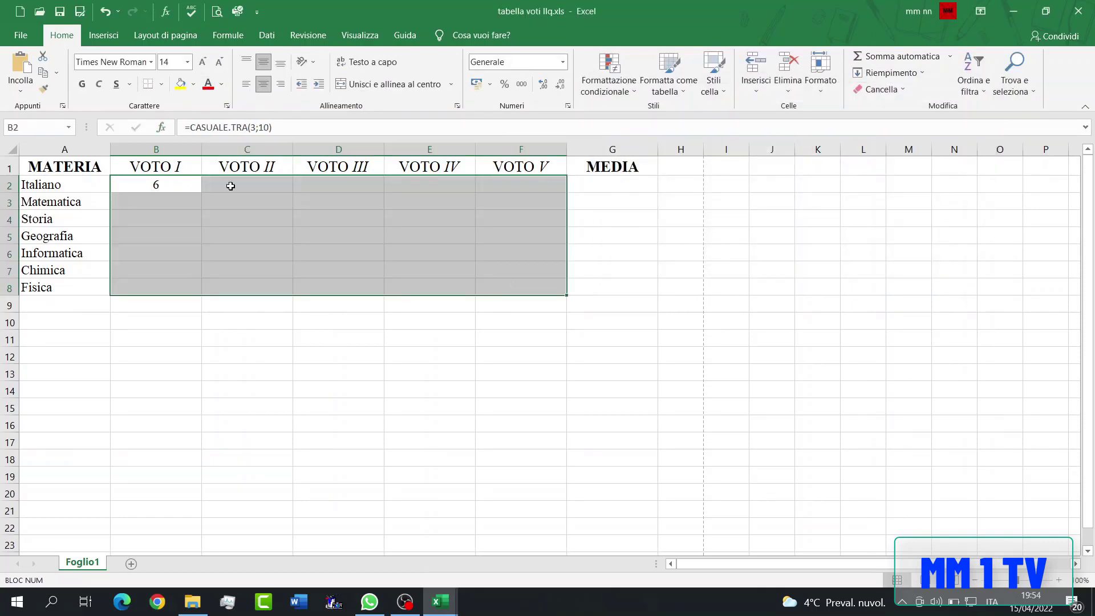
right_click(206, 223)
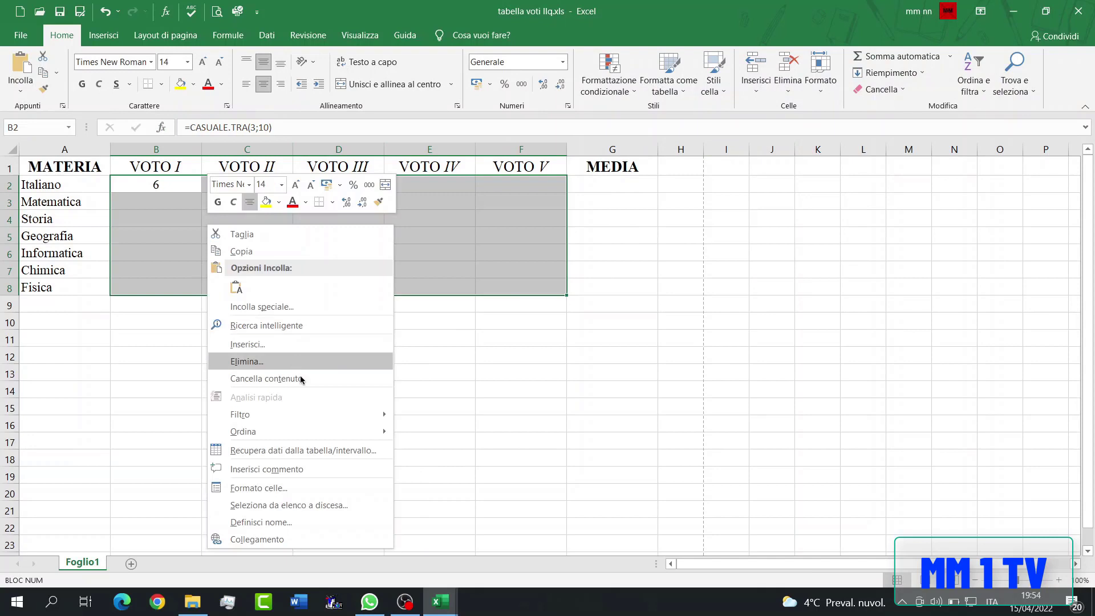
left_click(322, 487)
key("Down")
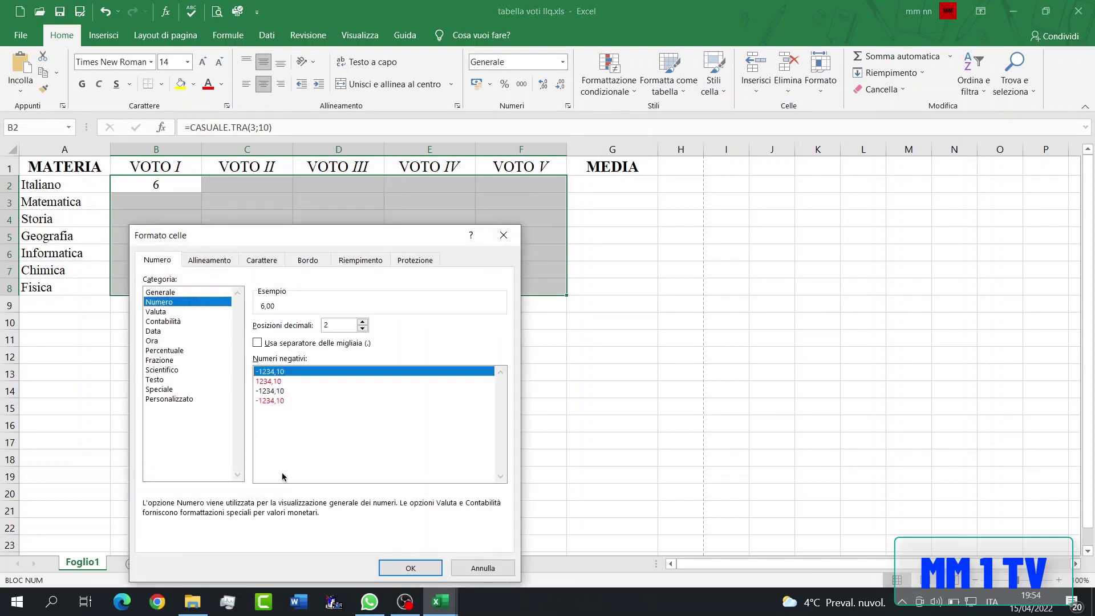
left_click(408, 568)
left_click(171, 188)
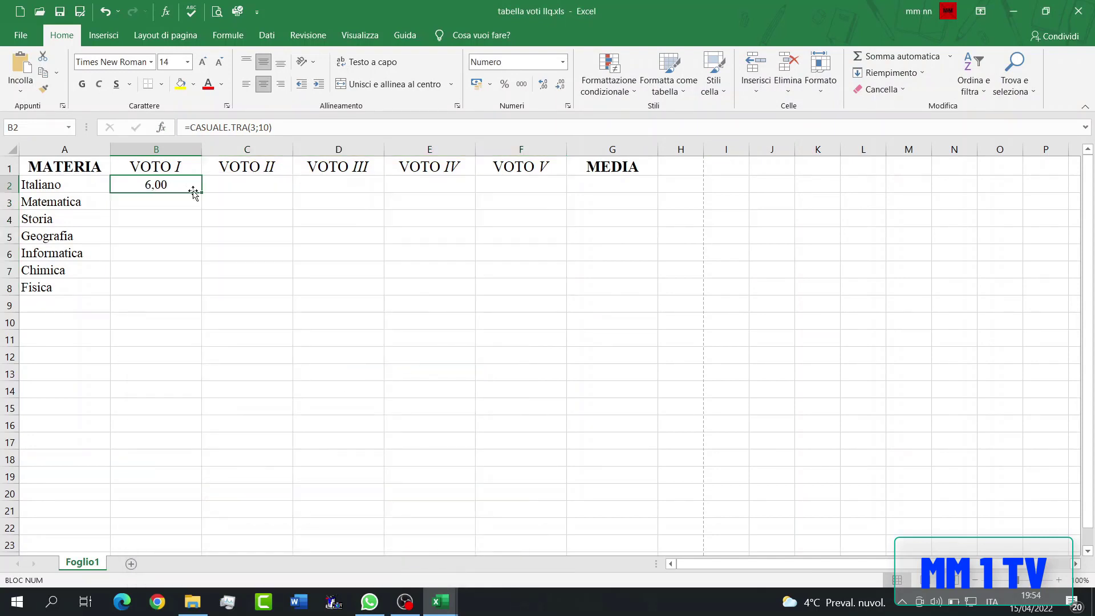
left_click_drag(200, 192, 564, 294)
- Calculate the average of B2:F2 in G2 and fill the formula down to G8
left_click(612, 185)
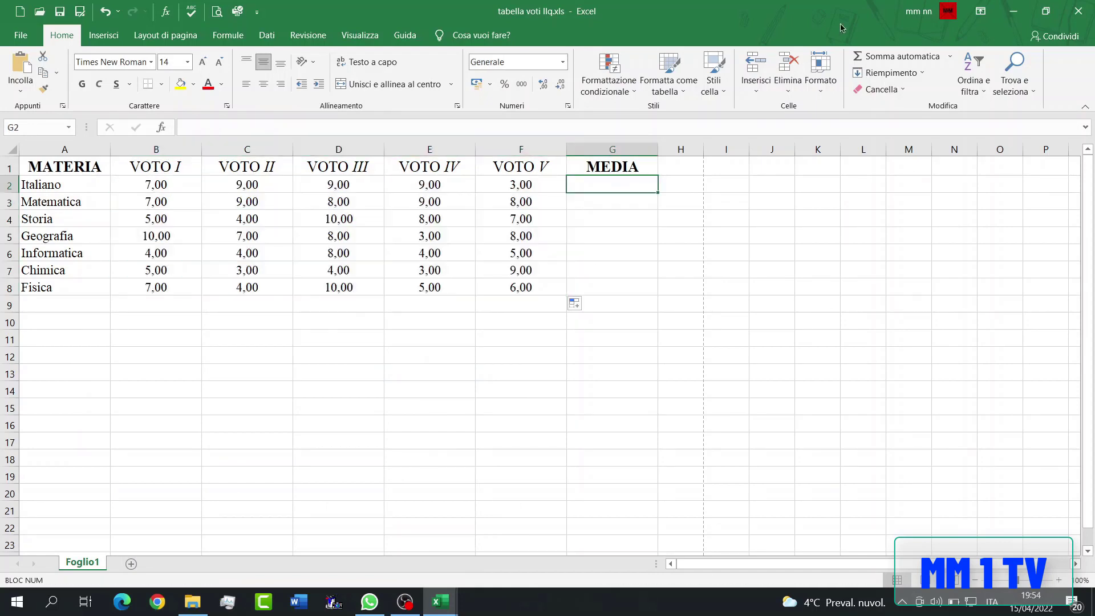
left_click(950, 56)
left_click(884, 93)
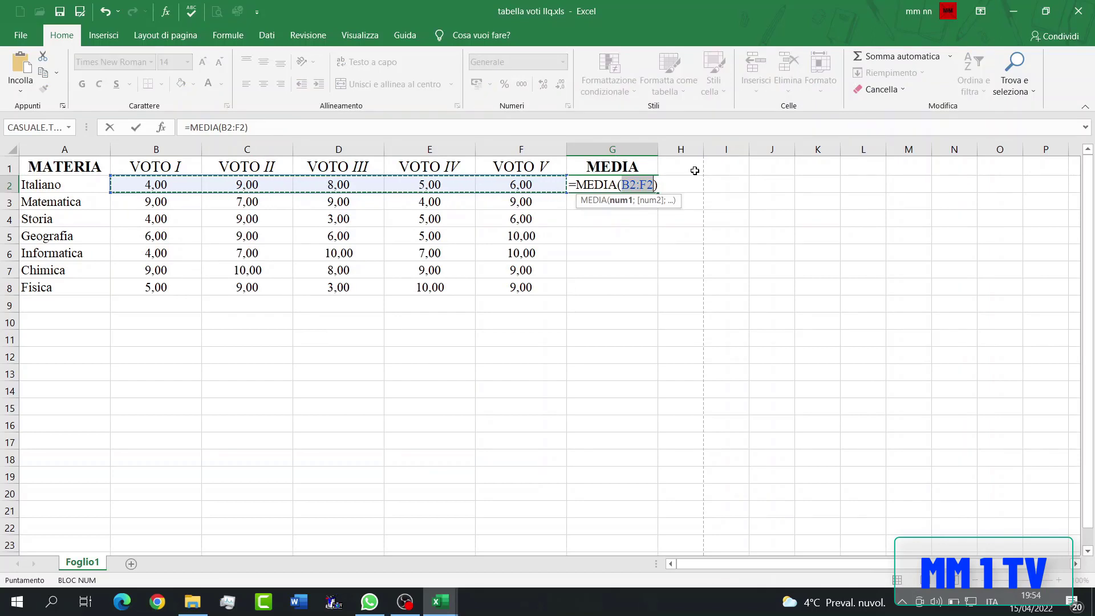
key("Return")
left_click(646, 184)
left_click_drag(657, 192, 645, 297)
- Calculate the overall average of the MEDIA column in G9
left_click(639, 308)
left_click(949, 56)
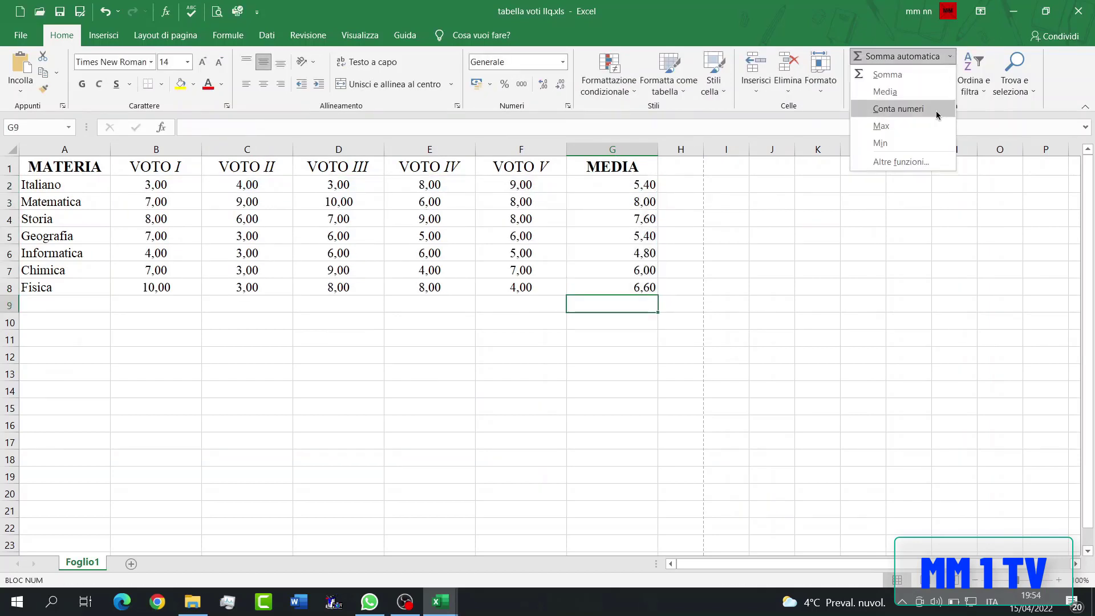
left_click(901, 93)
key("Return")
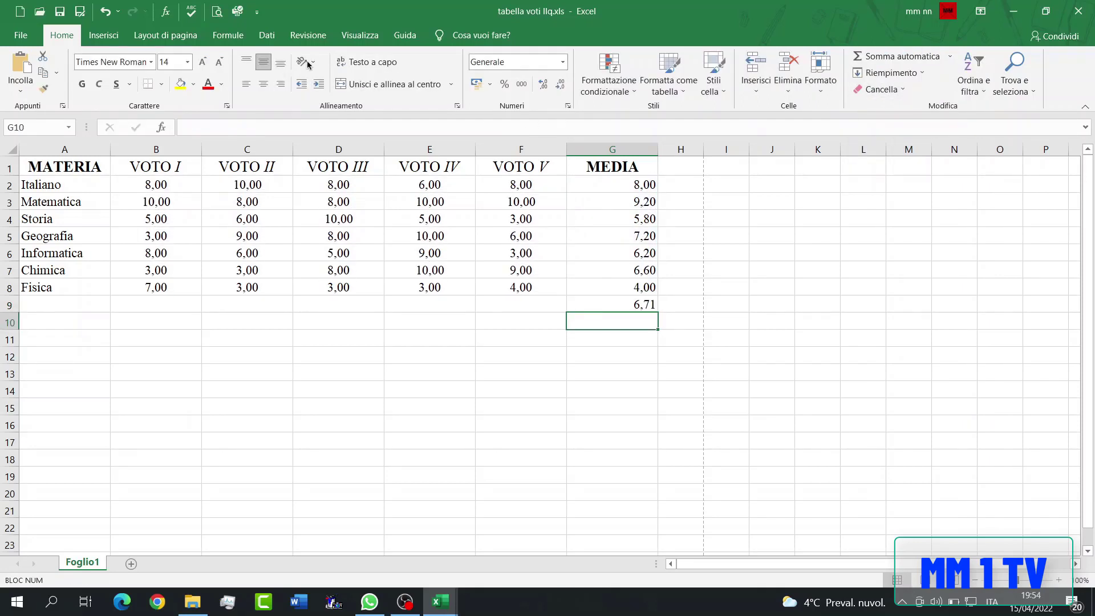
- Set up a new conditional formatting rule on B2:G9 for cells with a value less than 6
left_click(139, 183)
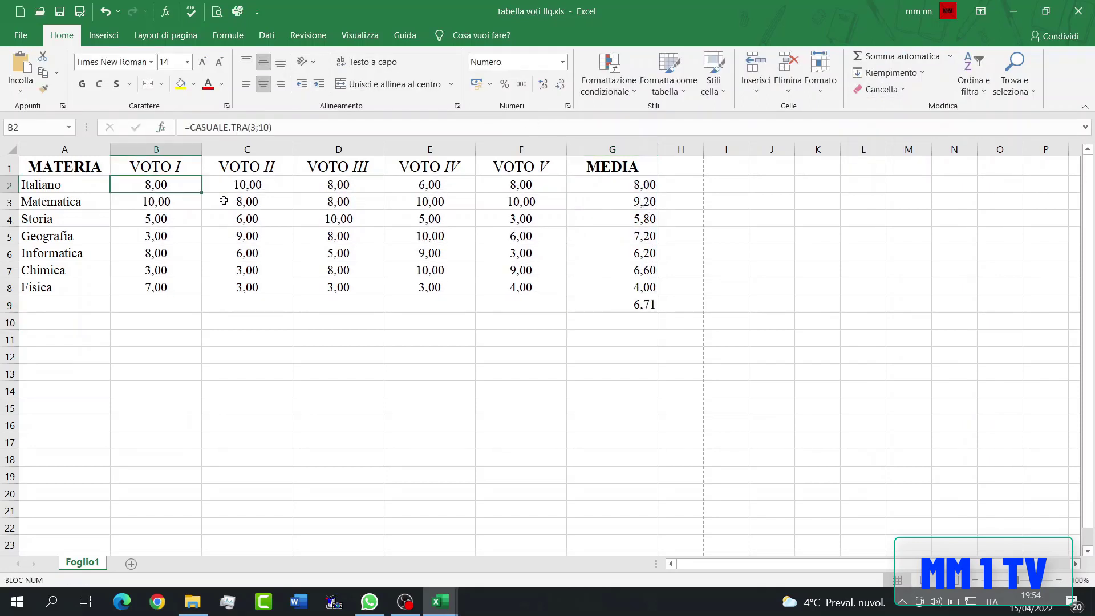
left_click(620, 304, "shift")
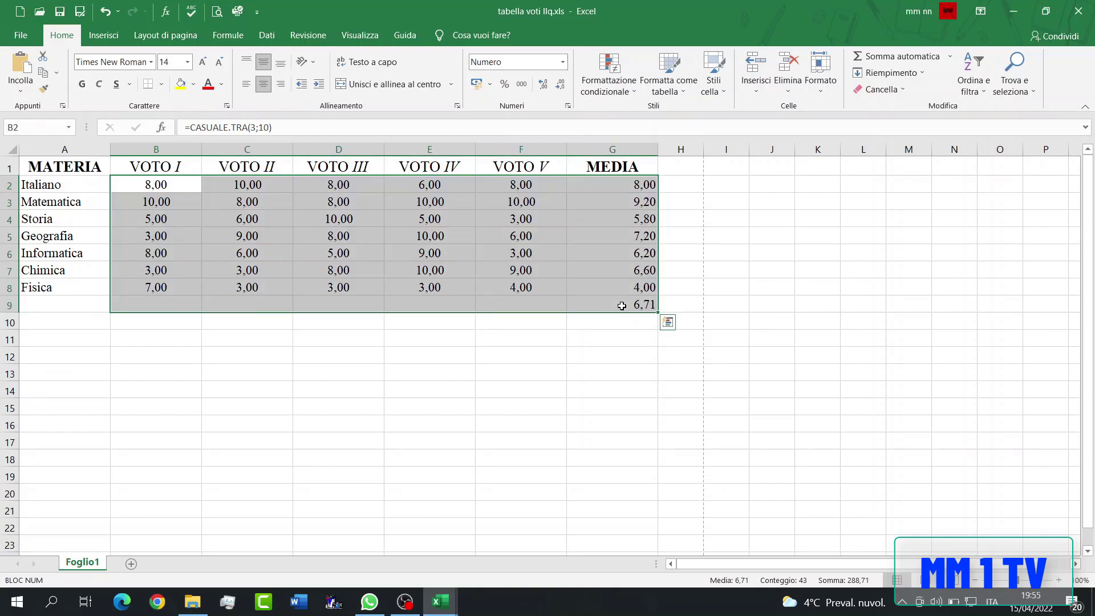
left_click(608, 74)
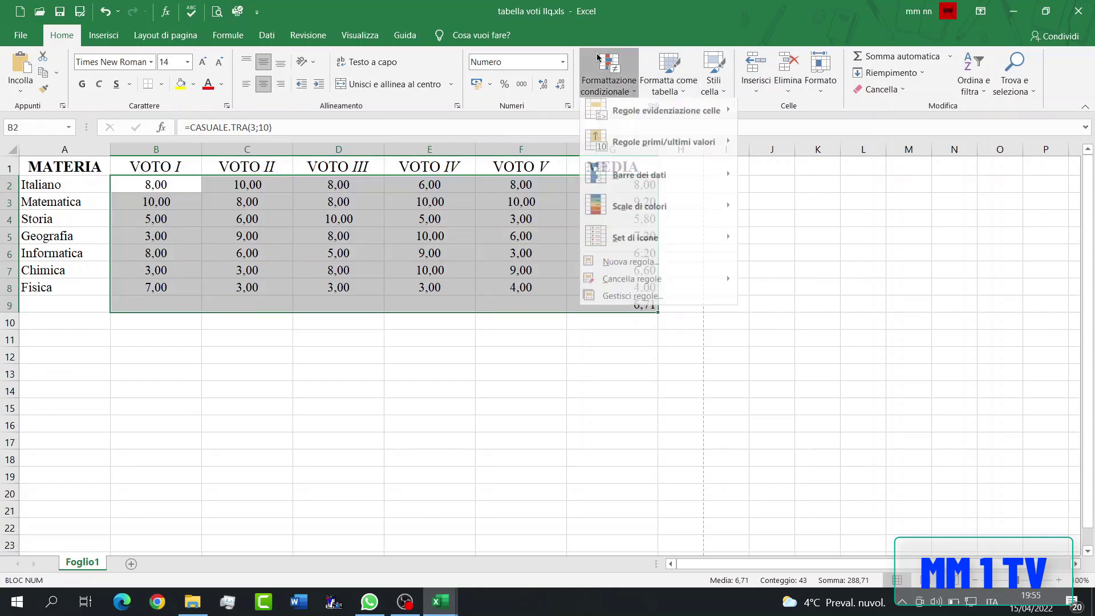
left_click(649, 269)
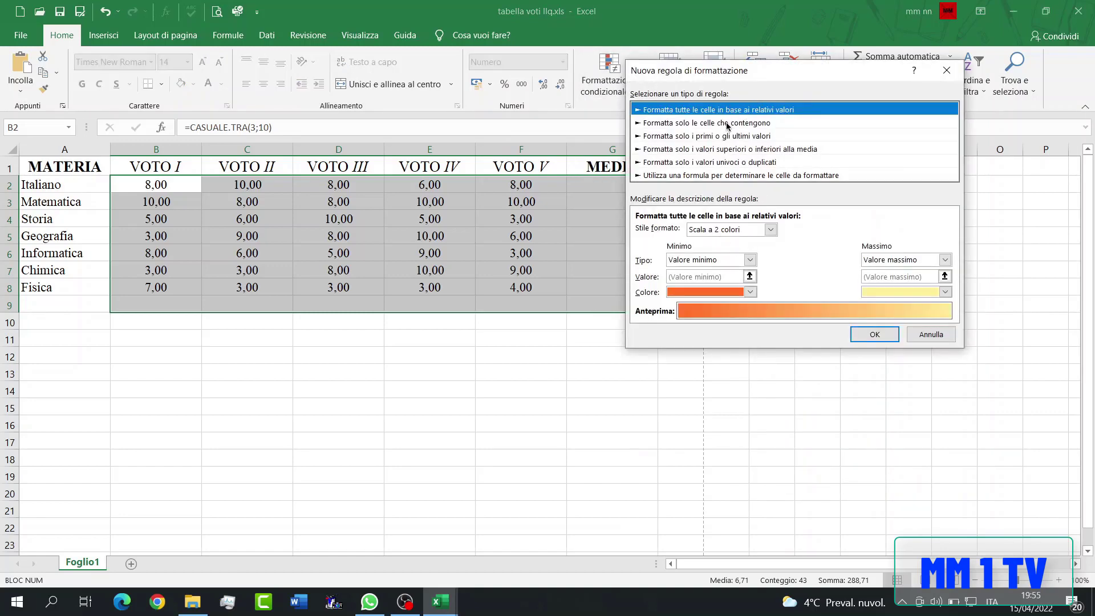
left_click(728, 124)
left_click(820, 231)
left_click(770, 294)
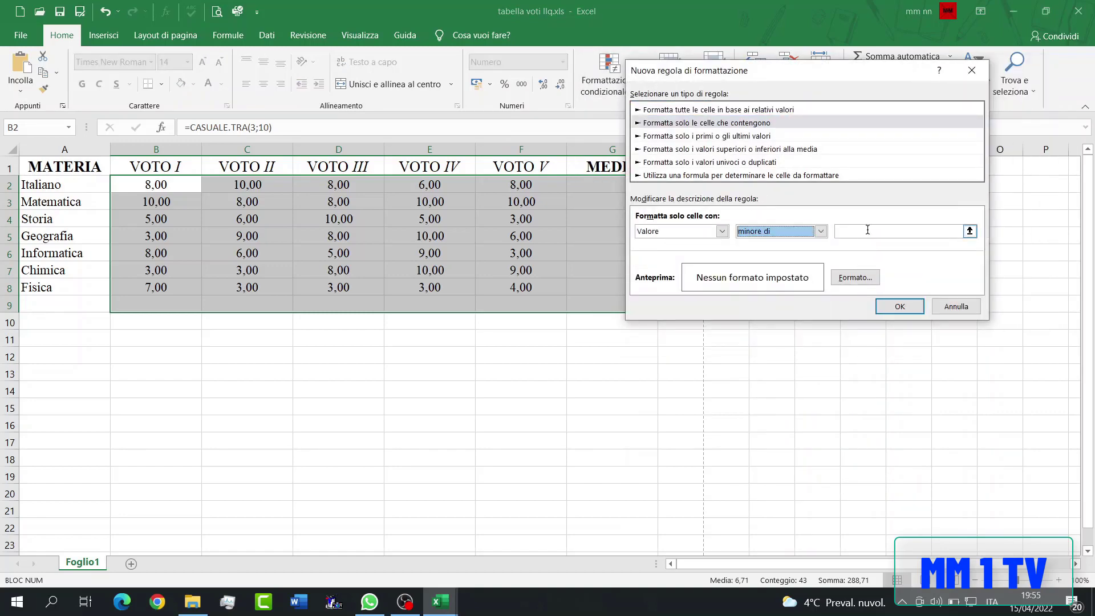
type("6")
- Give the less-than-6 rule a red fill and apply it to the selected cells
left_click(855, 278)
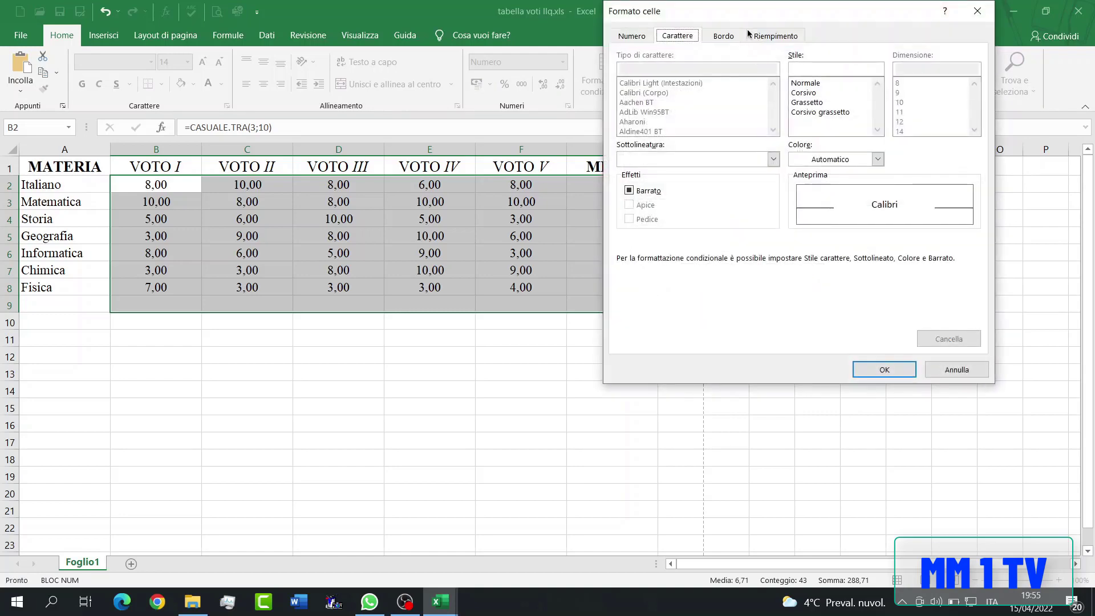
left_click(773, 35)
left_click(642, 171)
left_click(884, 372)
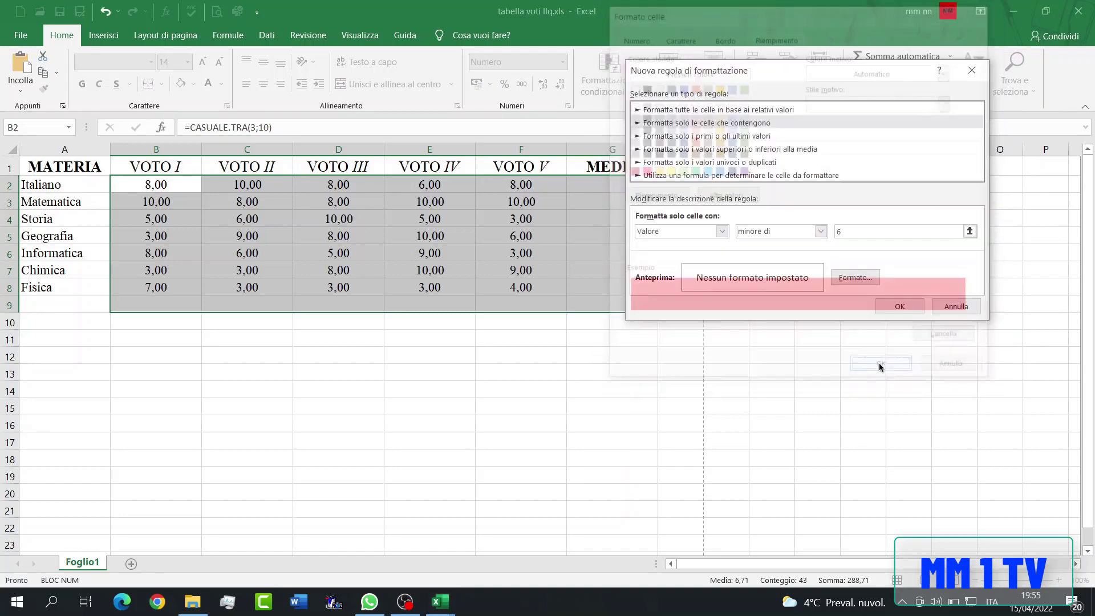
left_click(902, 311)
- Set up a second conditional formatting rule on B2:G9 for values greater than or equal to 6
left_click(619, 86)
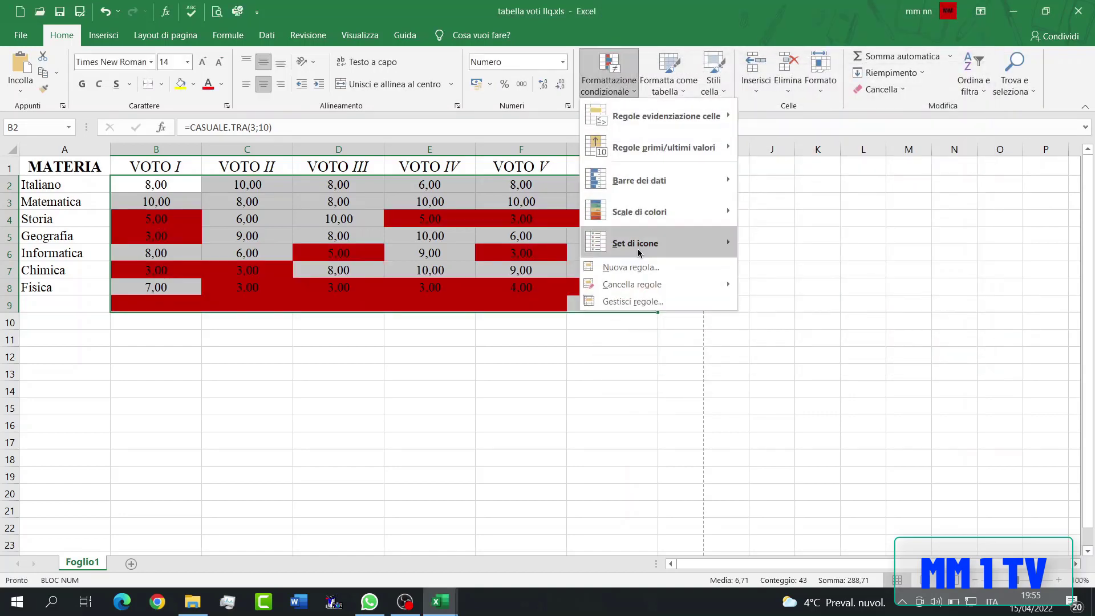
left_click(641, 267)
left_click(741, 108)
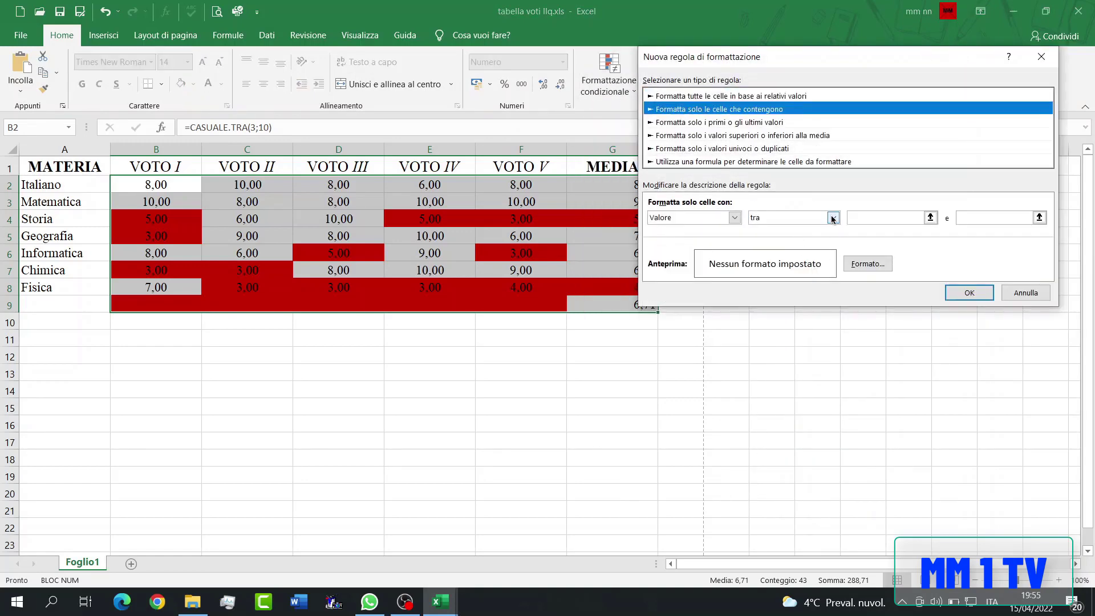
left_click(833, 217)
left_click(787, 298)
type("6")
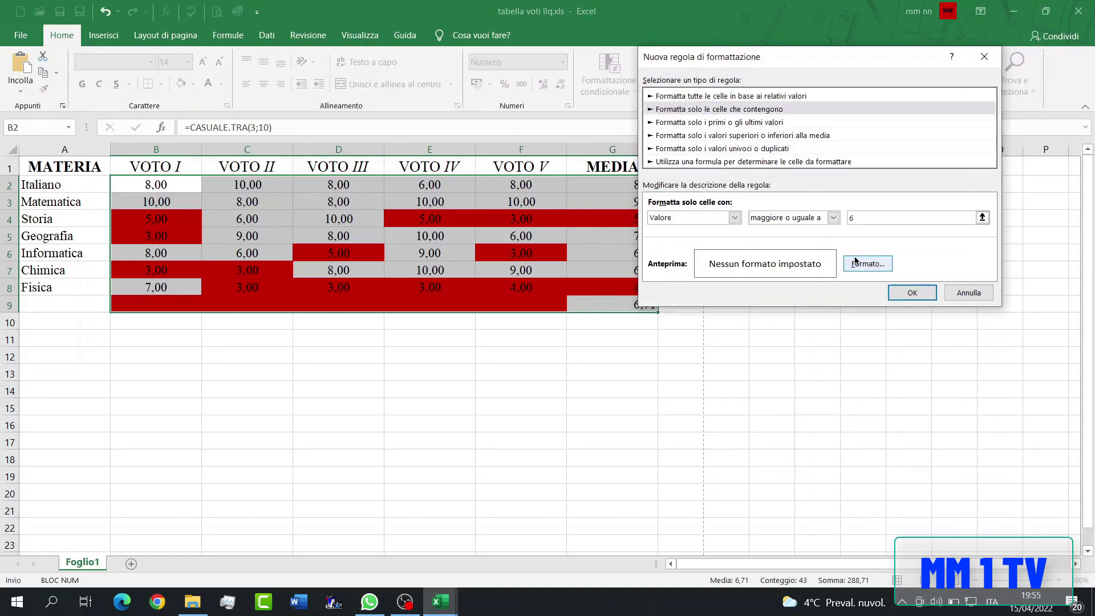
- Give the second rule a green fill and apply it to the selected cells
left_click(868, 263)
left_click(706, 171)
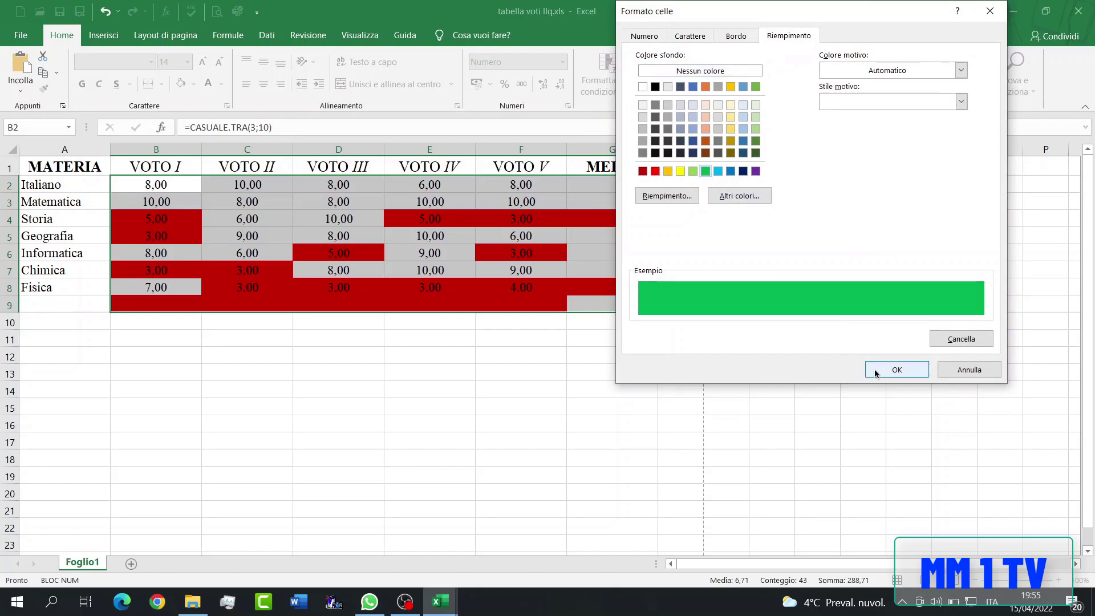
left_click(896, 369)
left_click(920, 291)
- Clear the conditional formatting rules from the empty cells B9:F9
left_click_drag(536, 302, 115, 310)
left_click(624, 80)
mouse_move(682, 285)
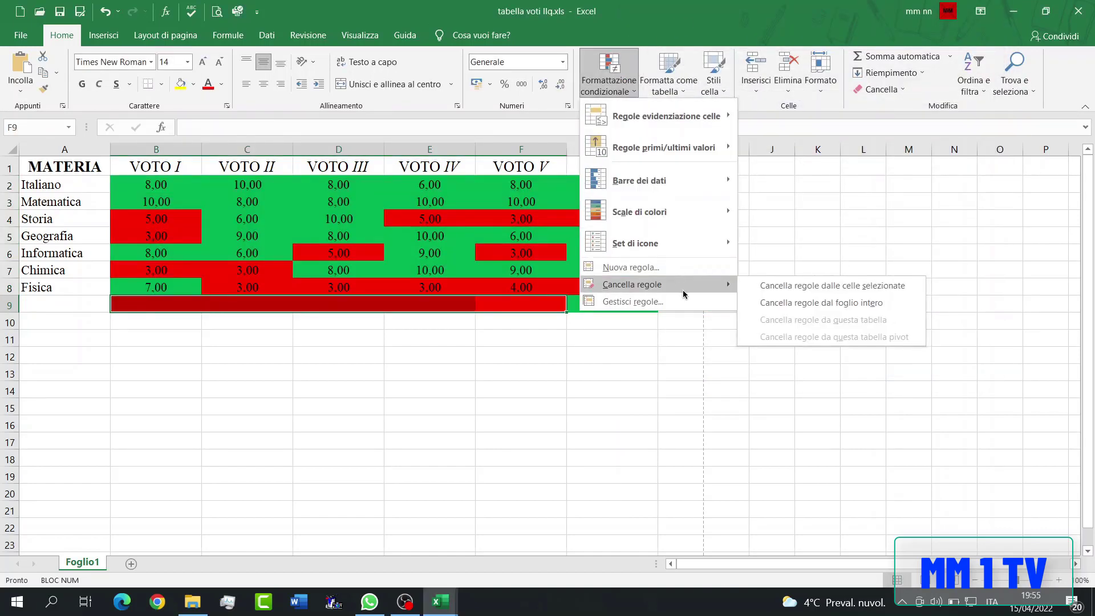
left_click(799, 287)
left_click(386, 340)
- Apply outside borders around the whole table, A1:G9
left_click_drag(65, 168, 642, 304)
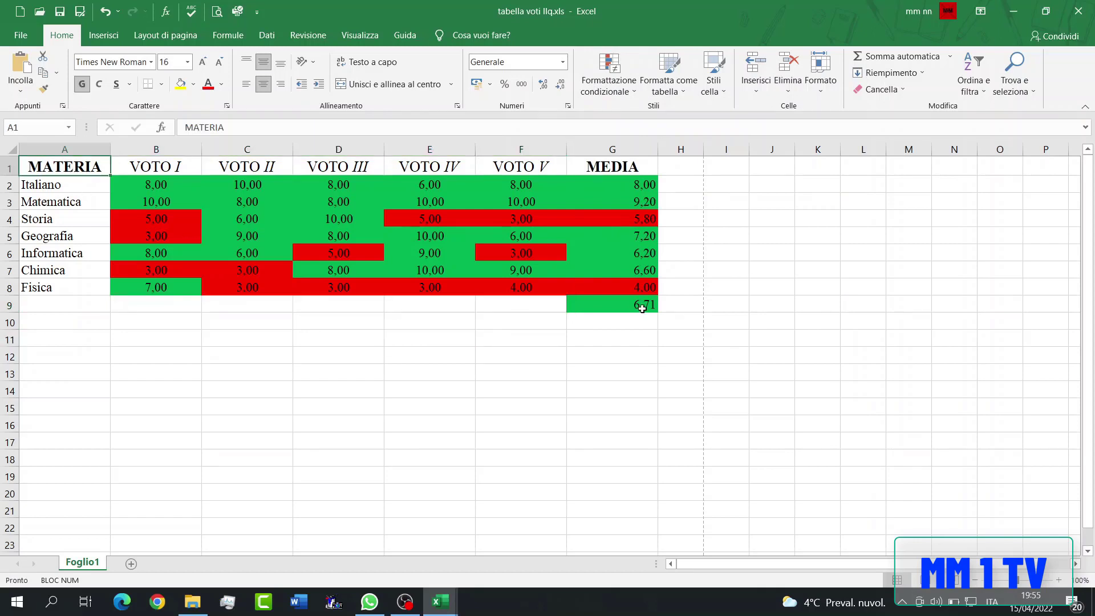
left_click(162, 84)
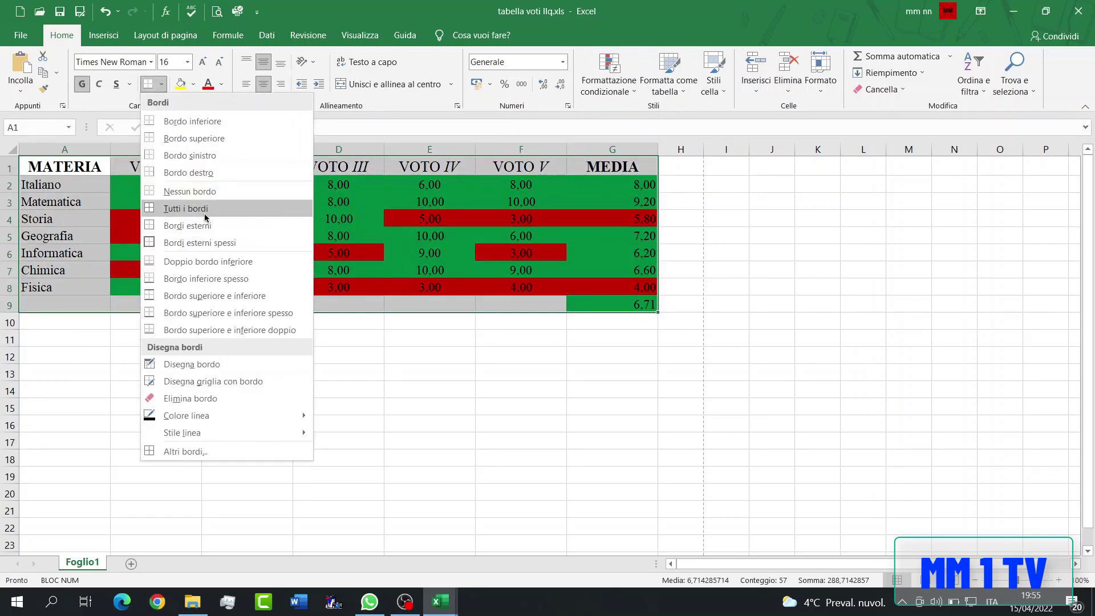
left_click(188, 225)
left_click(247, 220)
- Fill the subject column, A1:A8, with yellow
left_click(80, 170)
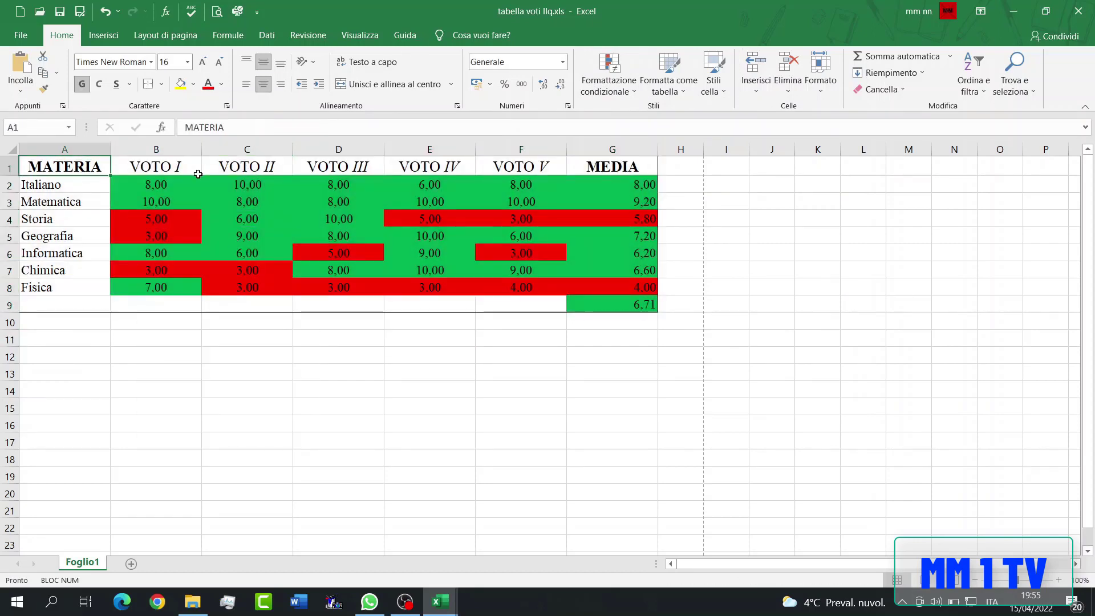
left_click(70, 289, "shift")
left_click(181, 84)
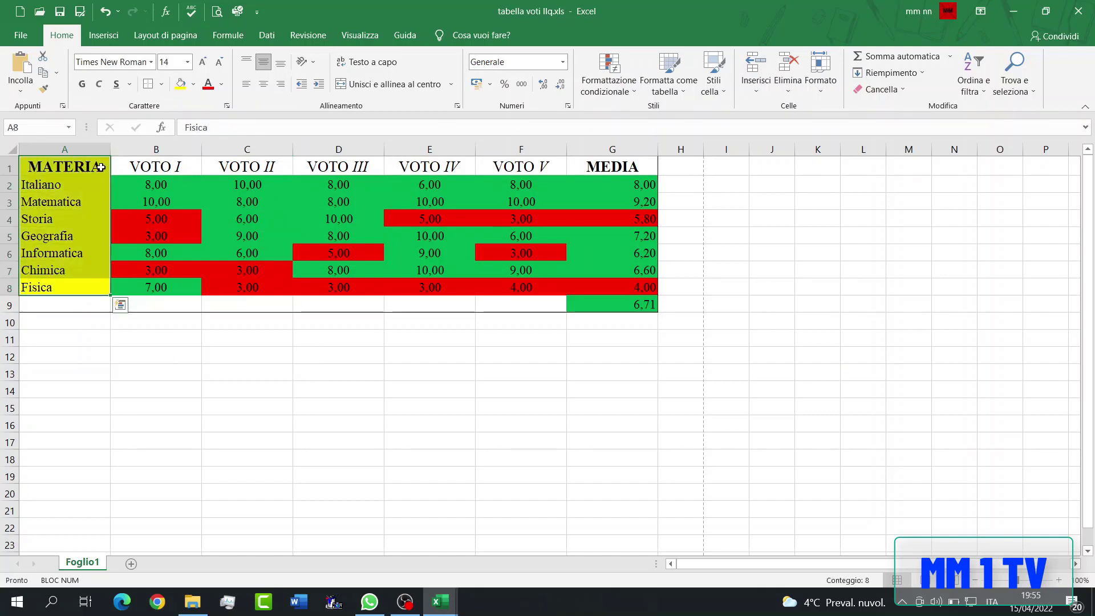
- Fill the header row, A1:G1, with yellow
left_click(615, 177, "shift")
left_click(631, 168)
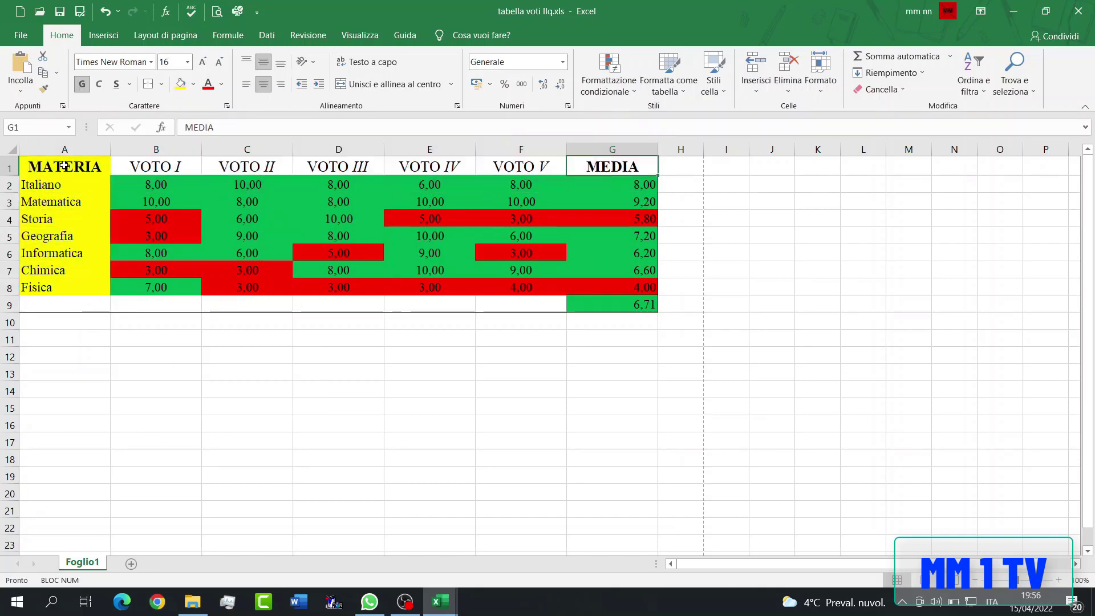
left_click(65, 166, "shift")
left_click(177, 91)
left_click(181, 172)
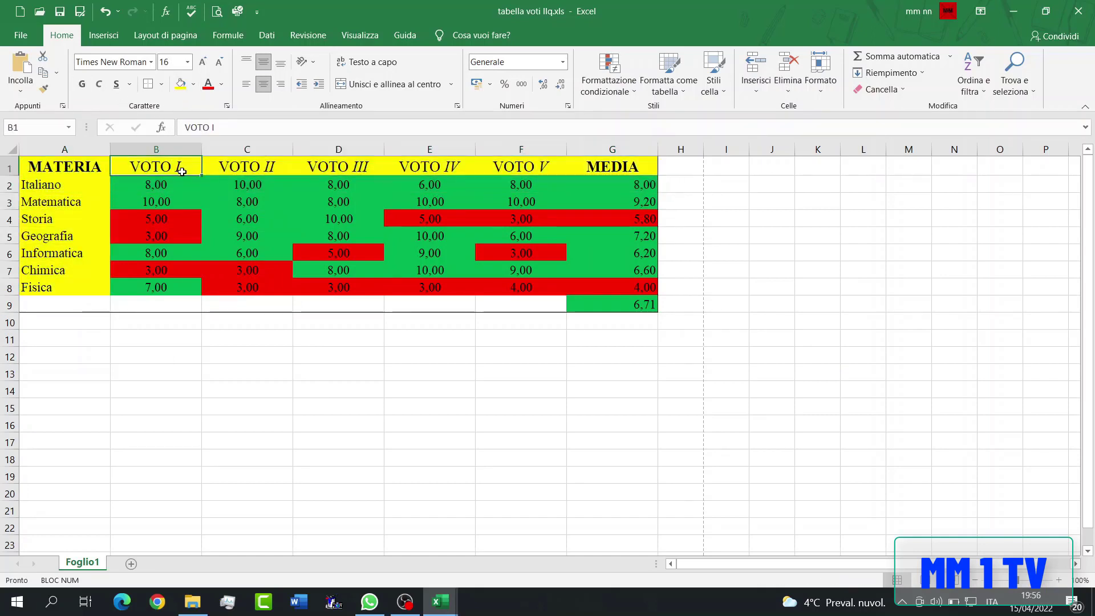
- Add a bottom border beneath the header row, A1:G1
left_click(77, 167)
left_click(559, 165, "shift")
left_click(161, 84)
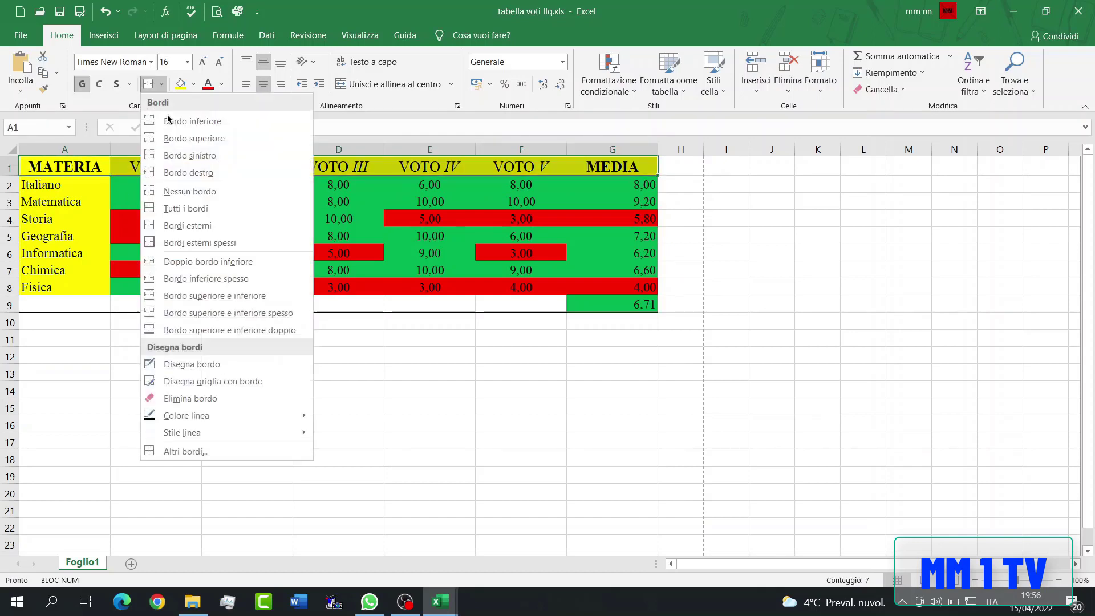
mouse_move(190, 439)
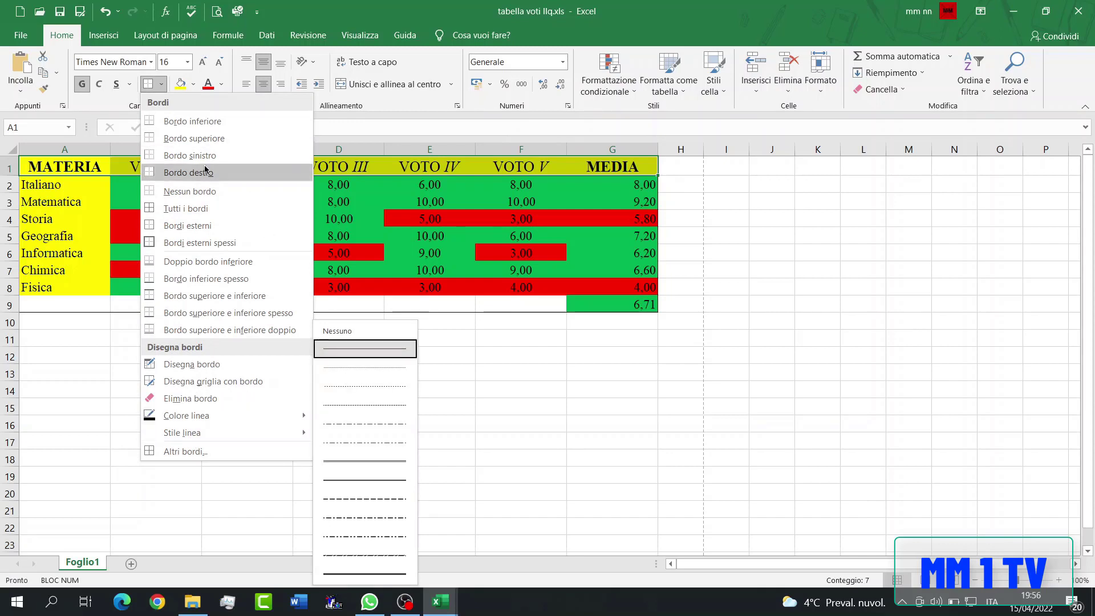
left_click(197, 121)
- Add bottom borders beneath the Italiano, Matematica and Storia rows, across A2:G2, A3:G3 and A4:G4
key("Down")
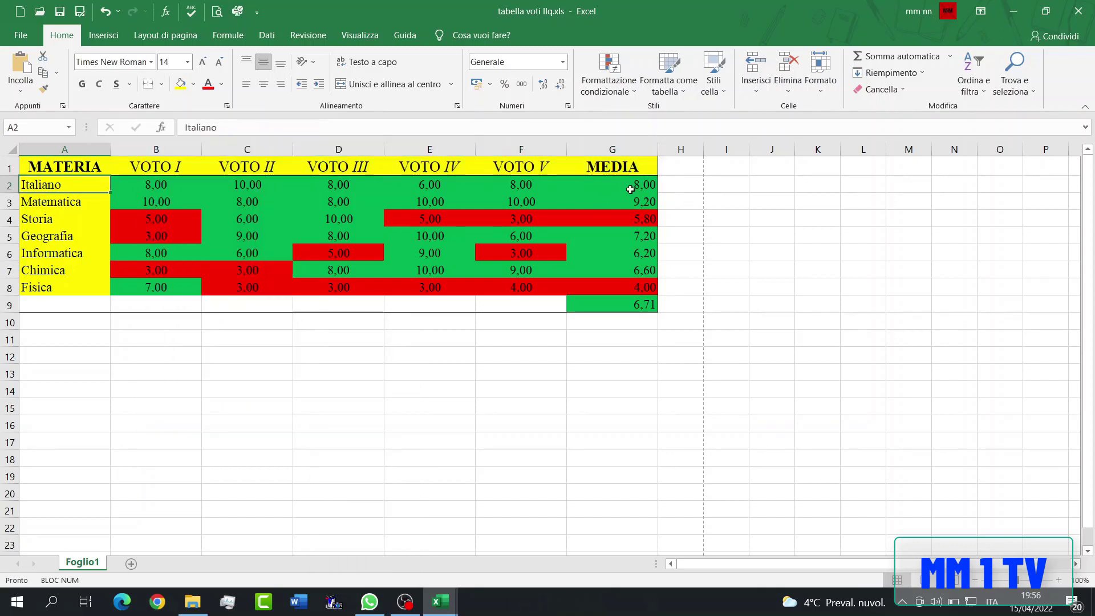
left_click_drag(630, 189, 629, 189)
left_click(148, 85)
left_click_drag(92, 201, 188, 208)
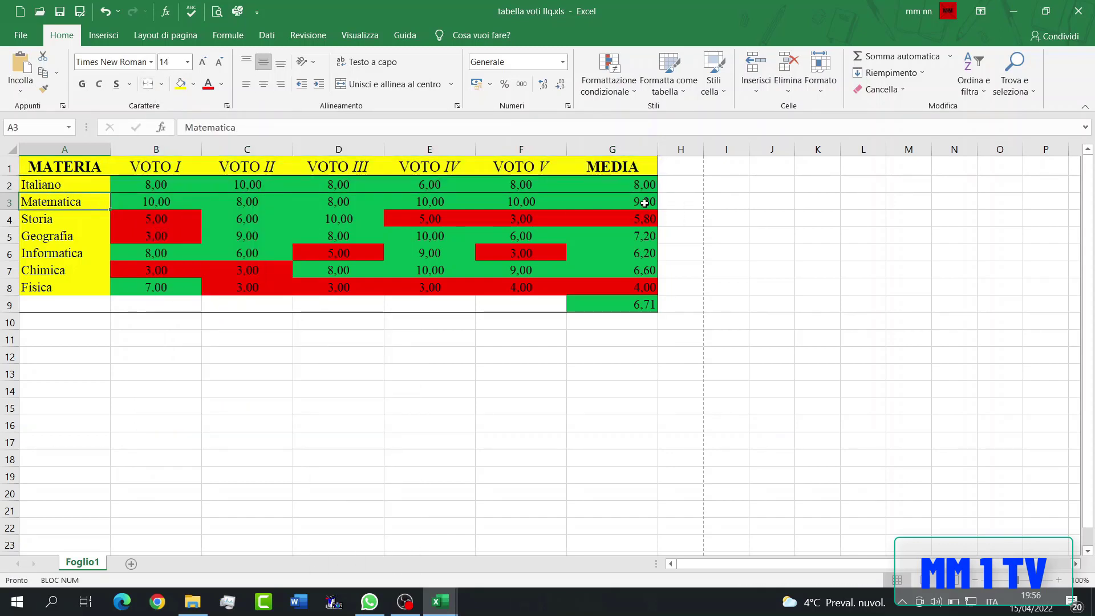
left_click_drag(645, 203, 646, 203)
left_click(148, 84)
left_click_drag(70, 220, 650, 220)
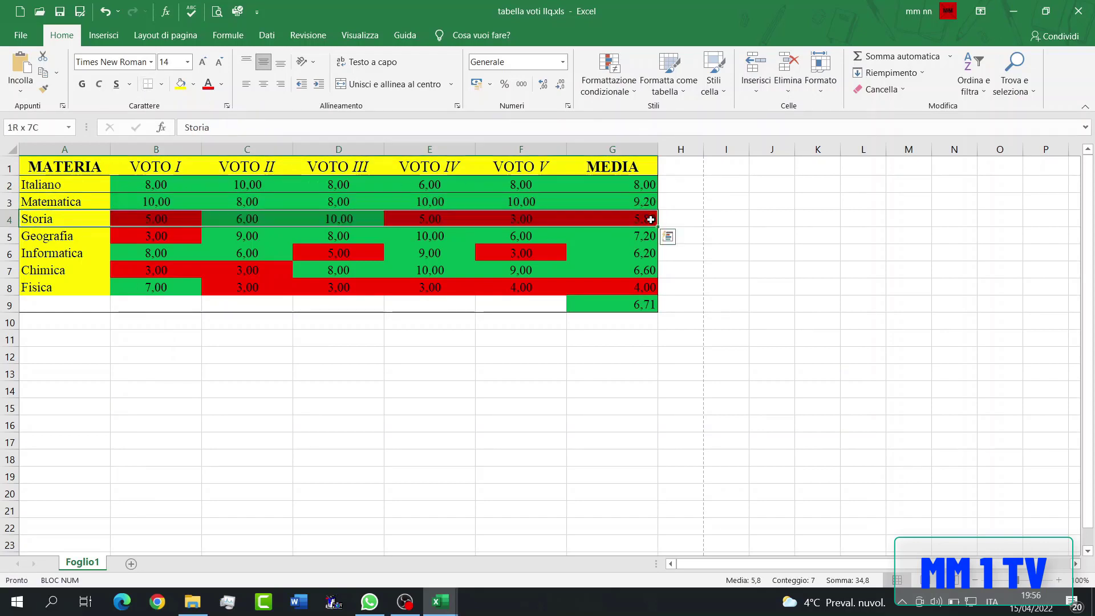
left_click(148, 84)
- Add bottom borders beneath the Geografia, Informatica, Chimica and Fisica rows, each across columns A to G
left_click_drag(43, 236, 631, 239)
left_click(148, 84)
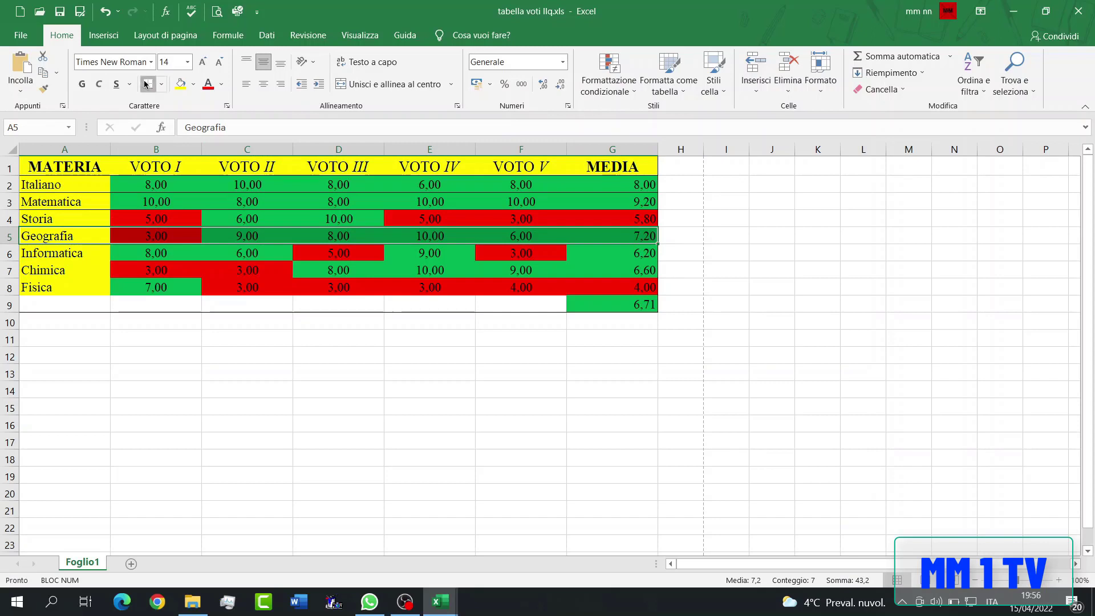
left_click(94, 253)
left_click_drag(342, 260, 628, 255)
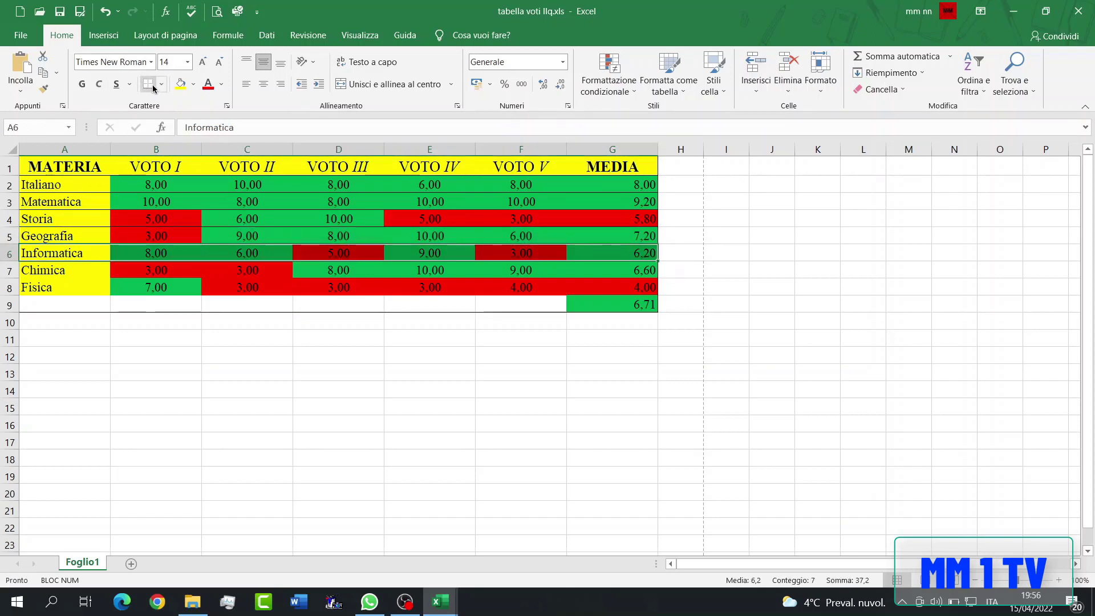
left_click_drag(90, 270, 645, 268)
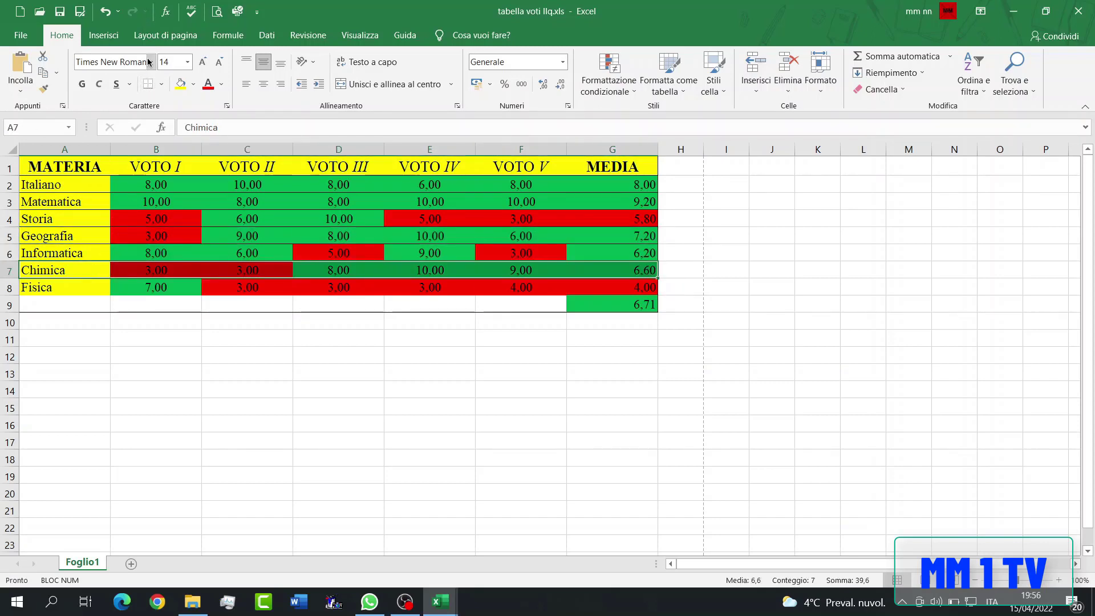
left_click(148, 85)
left_click_drag(91, 287, 575, 289)
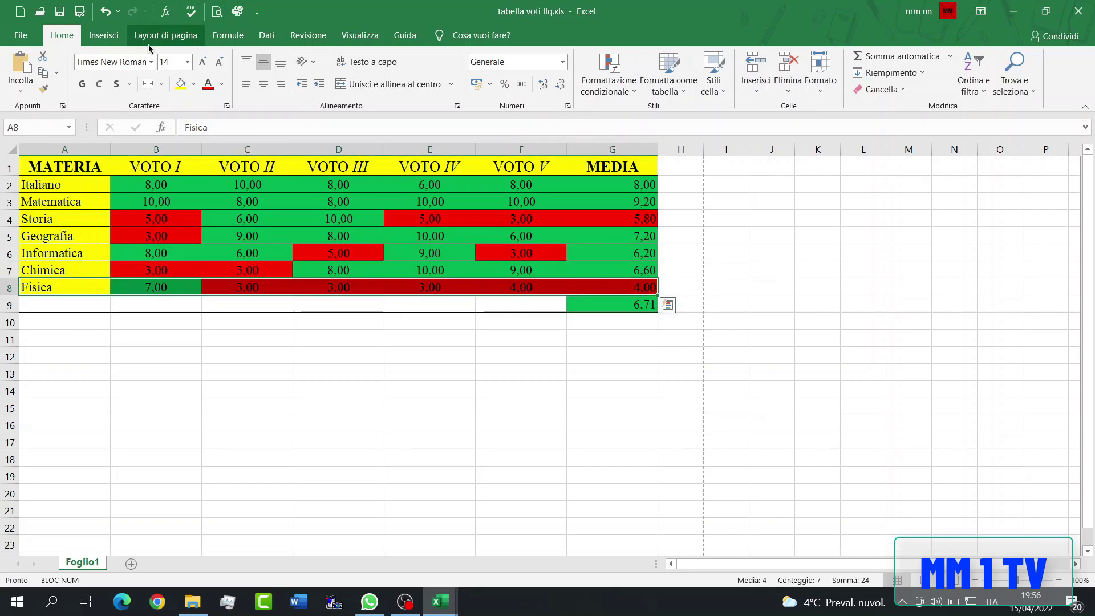
left_click(149, 84)
left_click(204, 310)
- Apply a thin dashed border to the right edge of the subject column, A1:A8
left_click_drag(77, 171, 80, 288)
left_click(162, 84)
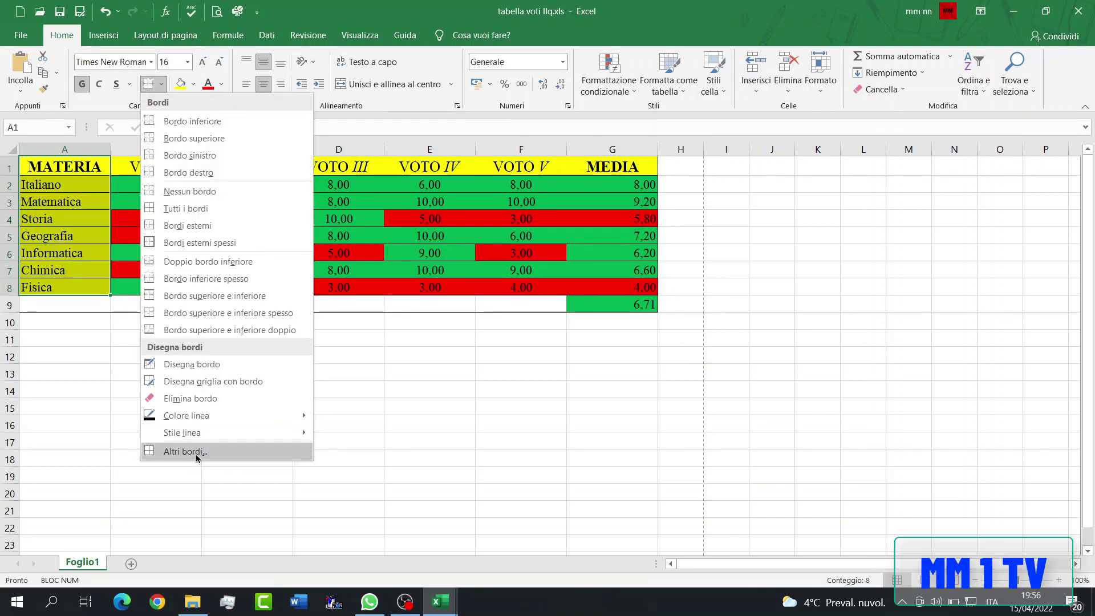
left_click(195, 451)
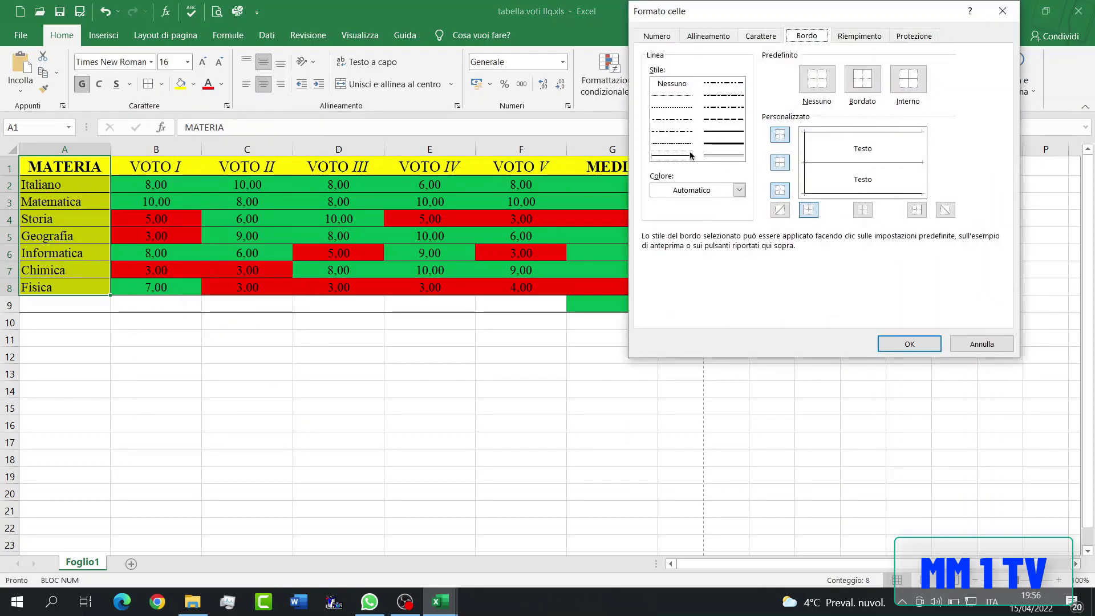
left_click(668, 143)
left_click(917, 210)
left_click(909, 344)
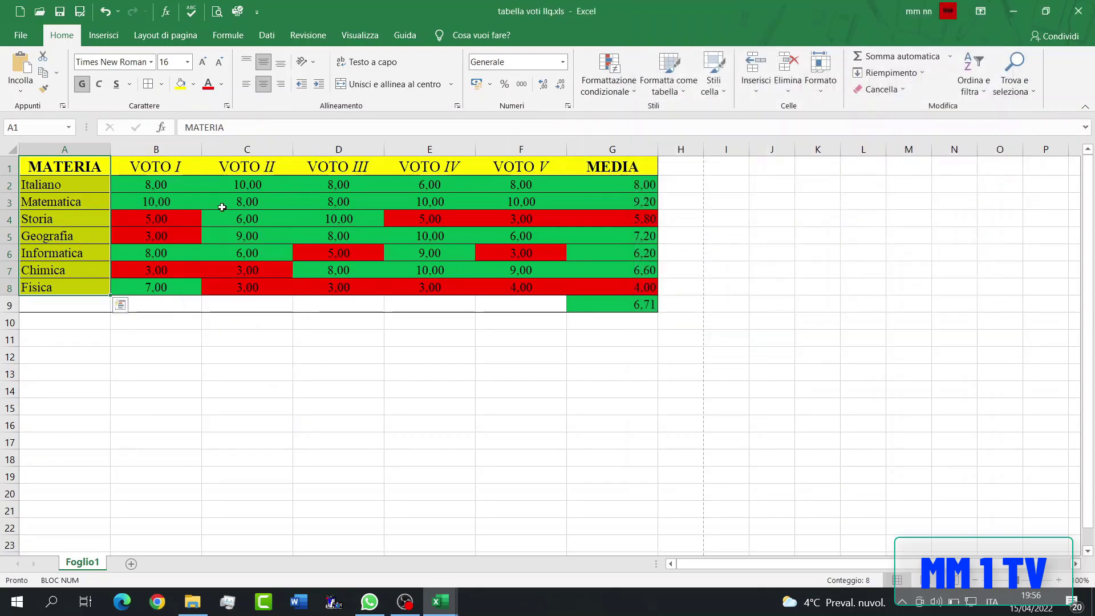
- Apply the same thin dashed right border to the VOTO I column, B1:B8
left_click_drag(140, 171, 154, 285)
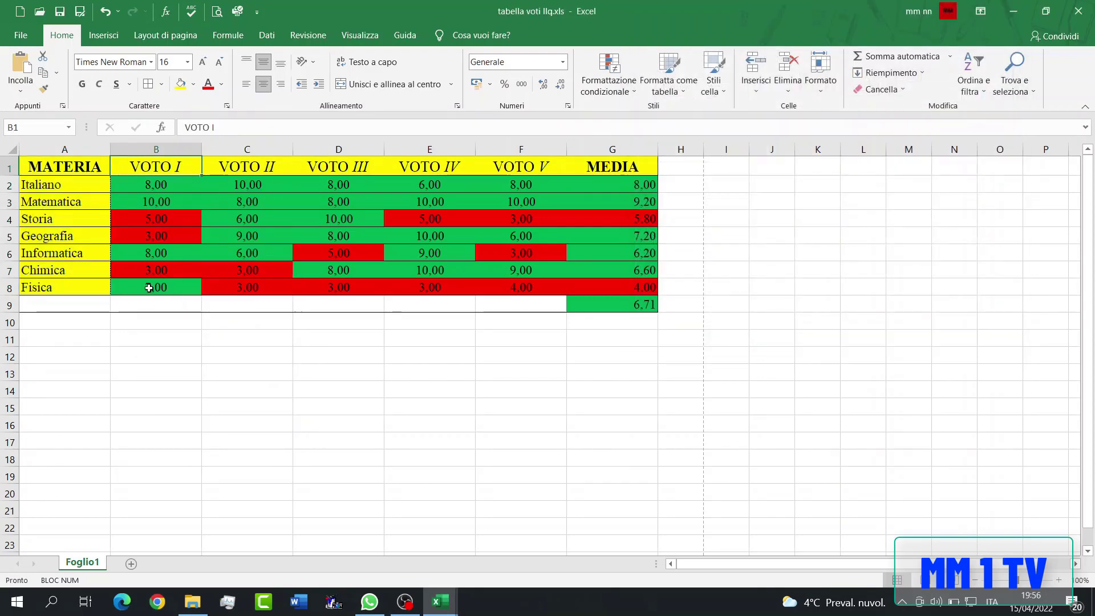
left_click(163, 84)
left_click(206, 453)
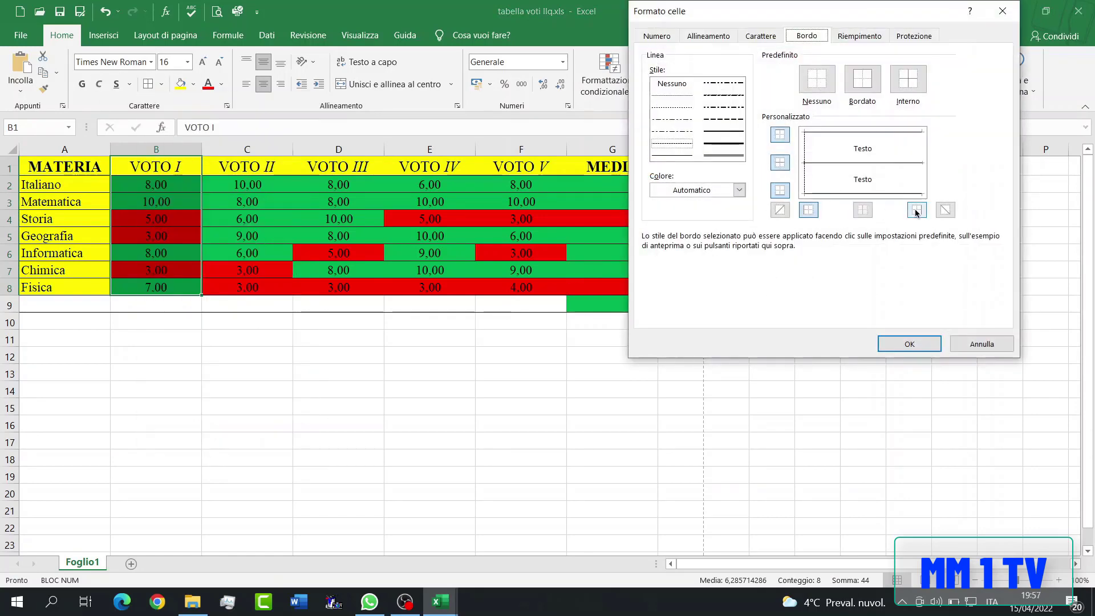
left_click(917, 211)
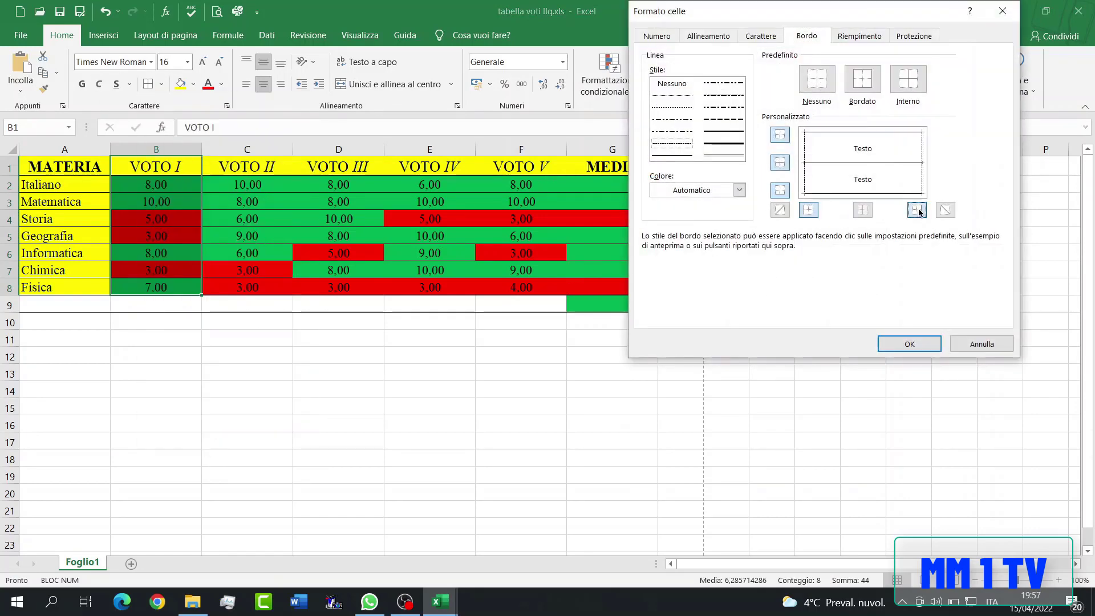
left_click(909, 344)
- Apply the thin dashed right border to the VOTO II column, C1:C8
left_click(258, 167)
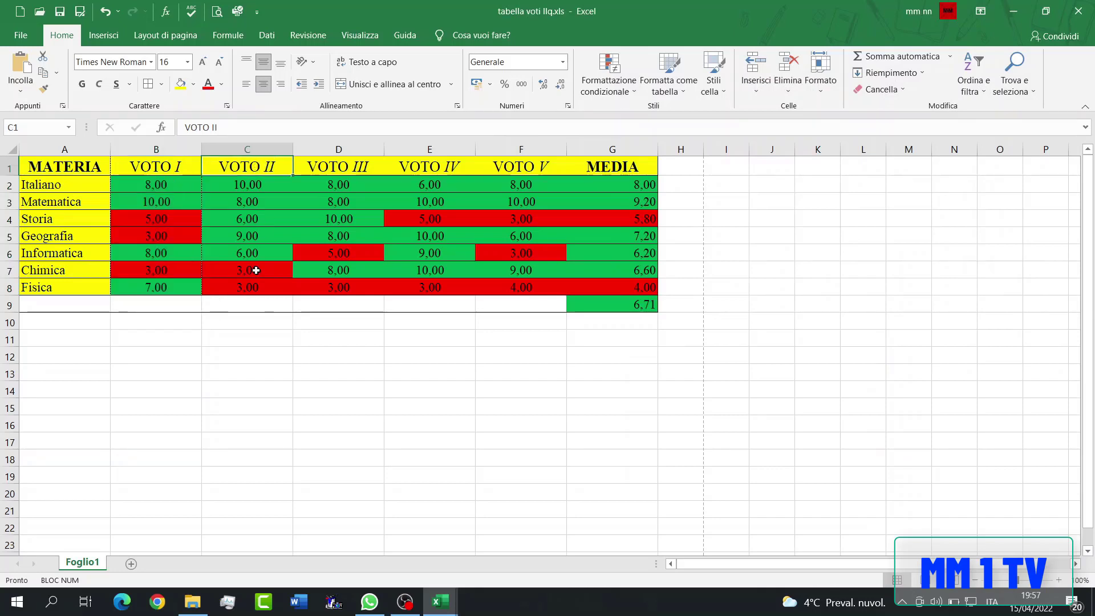
left_click_drag(269, 306, 267, 287)
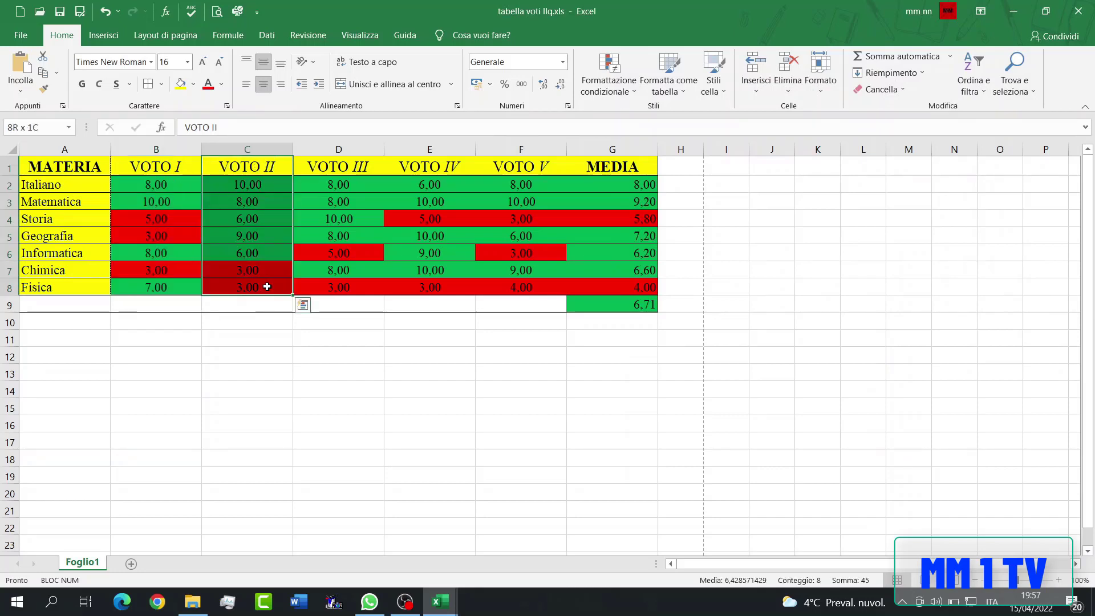
left_click(163, 85)
left_click(176, 451)
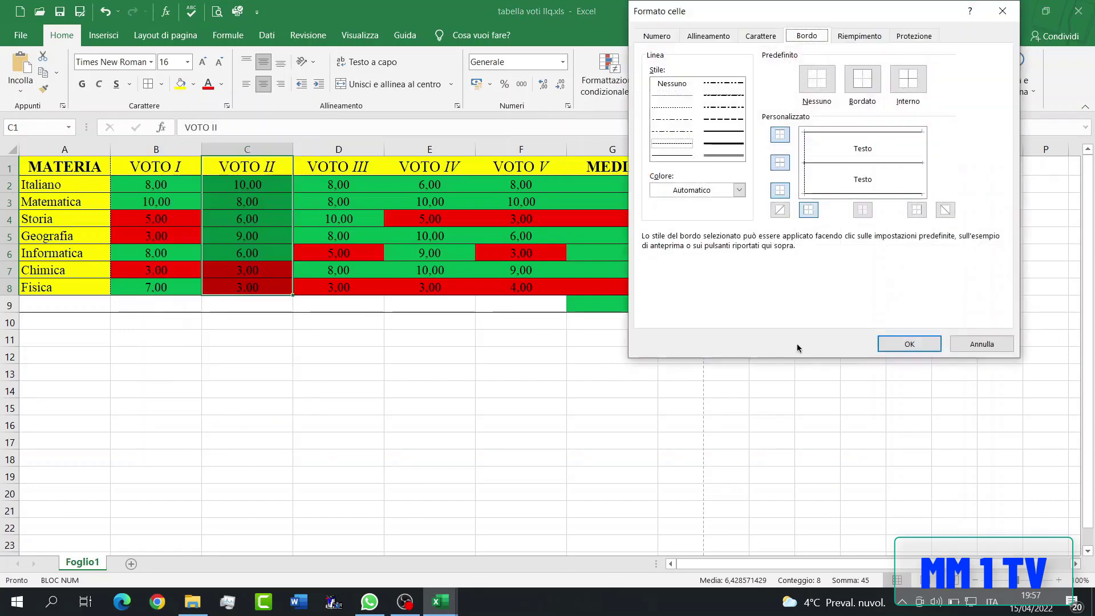
left_click(909, 344)
- Apply the thin dashed right border to the VOTO III column, D1:D8
left_click_drag(339, 167, 366, 286)
left_click(163, 85)
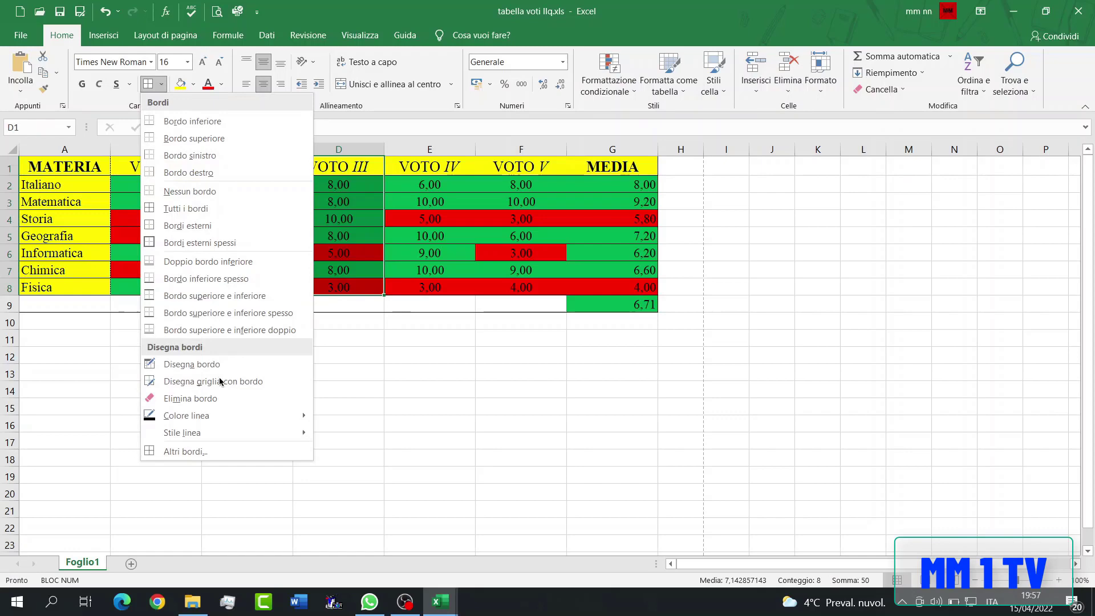
left_click(221, 454)
left_click(917, 211)
left_click(909, 344)
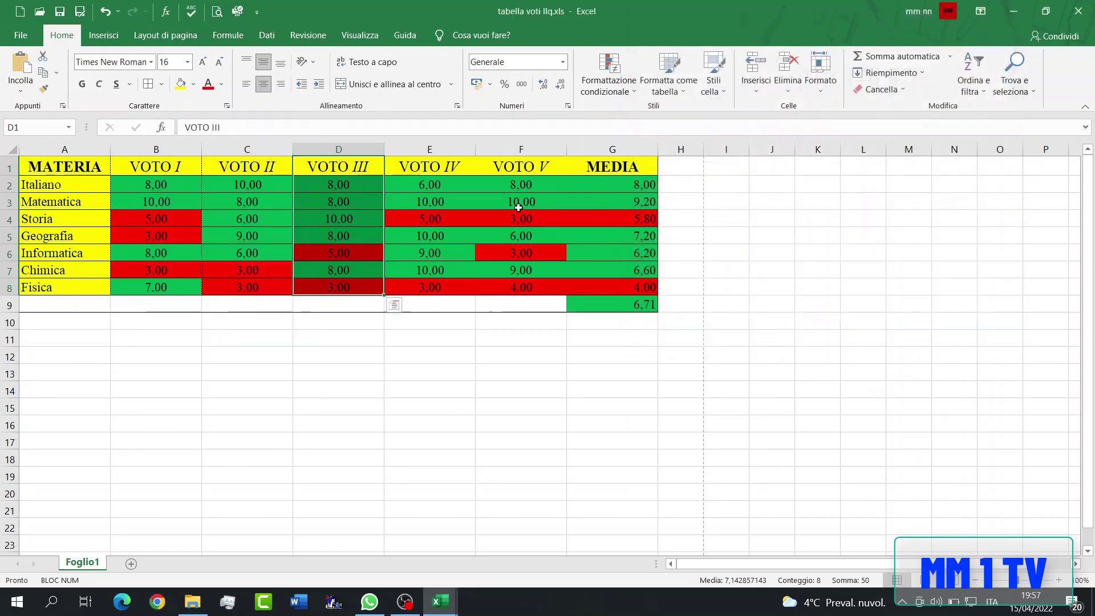
- Apply the thin dashed right border to the VOTO IV column, E1:E8
left_click_drag(461, 169, 447, 291)
left_click(162, 84)
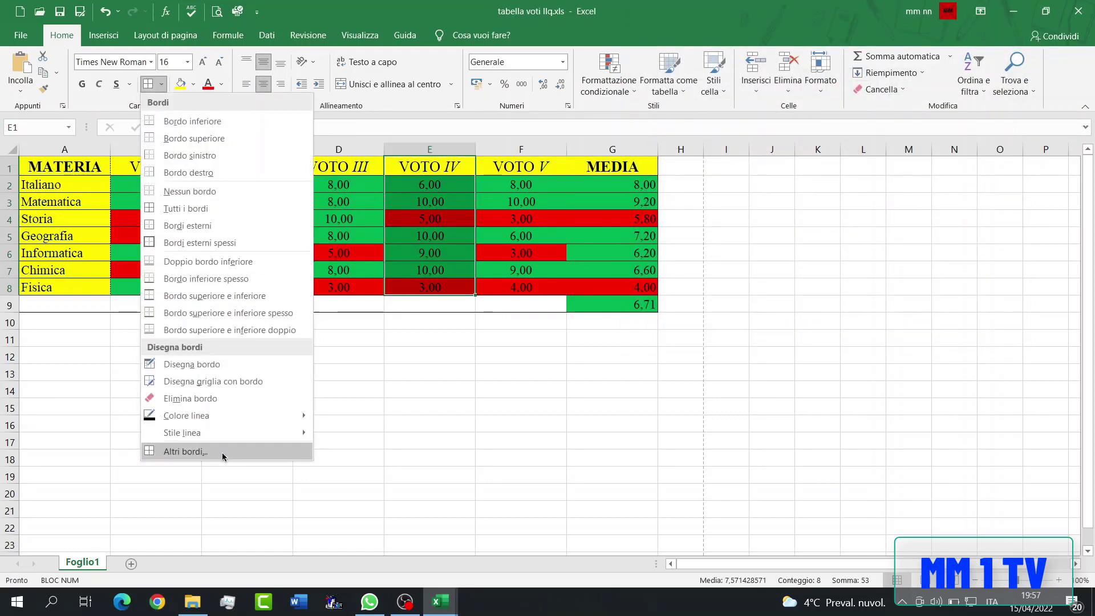
left_click(226, 454)
left_click(917, 212)
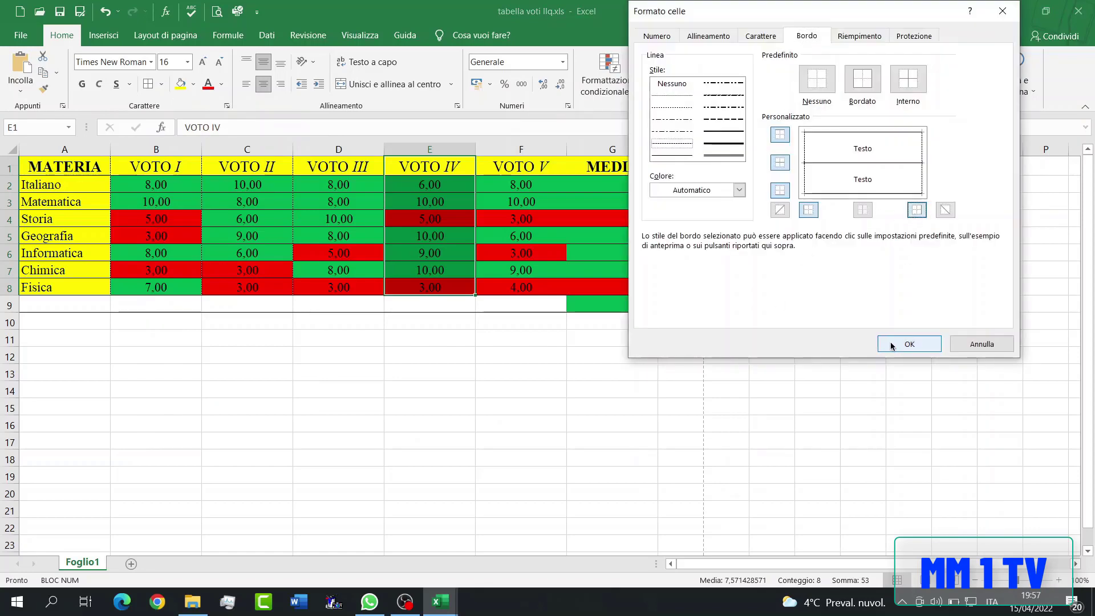
left_click(897, 345)
- Apply the thin dashed right border to the VOTO V column, F1:F8
left_click_drag(520, 168, 521, 288)
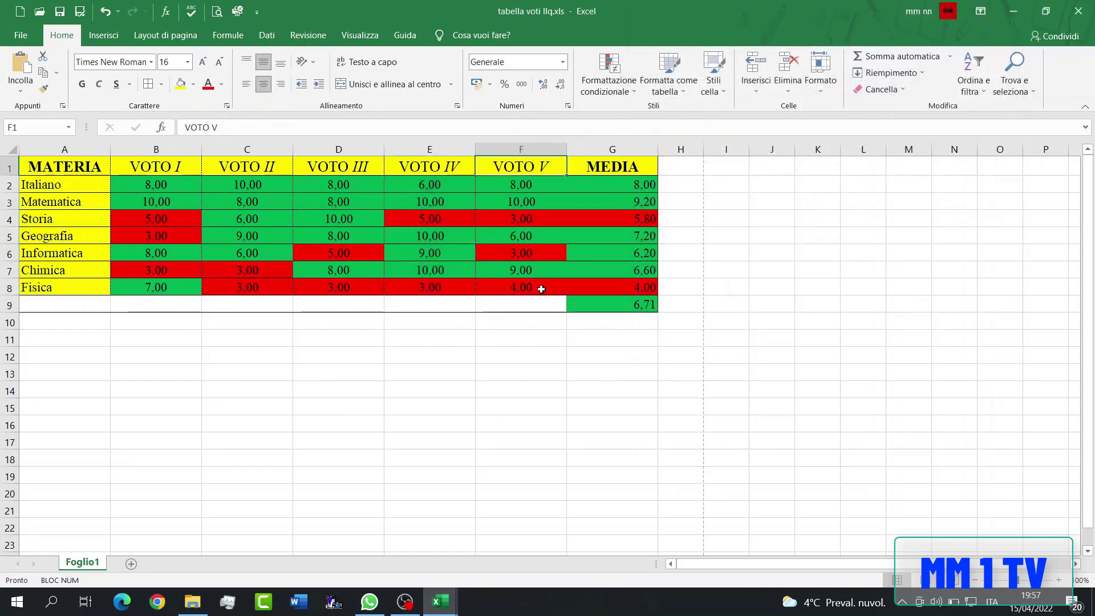
left_click(162, 84)
left_click(224, 450)
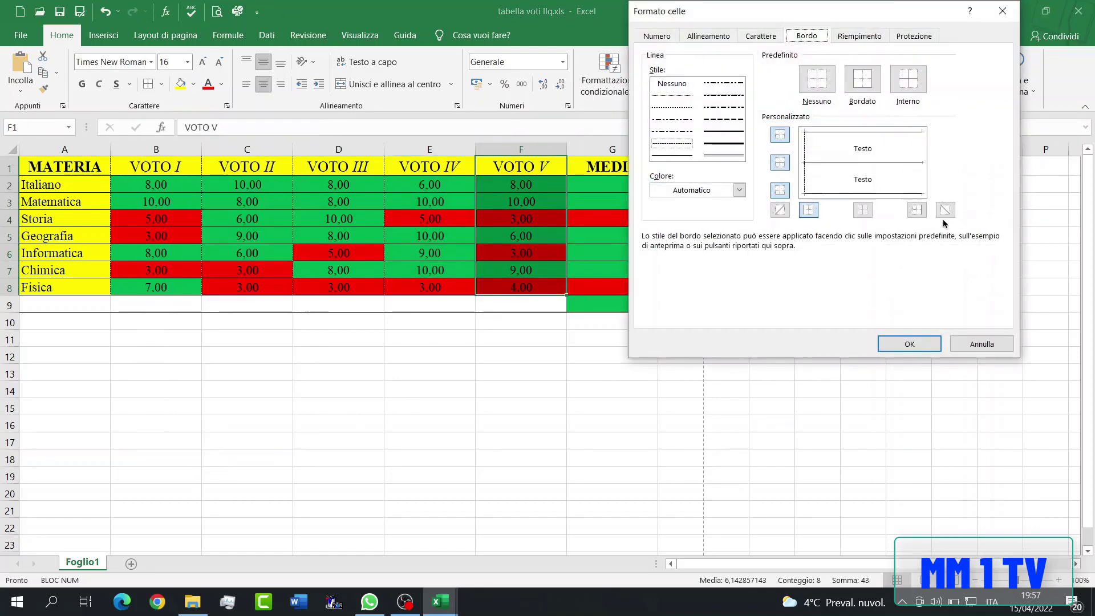
left_click(917, 209)
left_click(909, 343)
- Apply thick outside borders to the overall average cell, G9
left_click(612, 304)
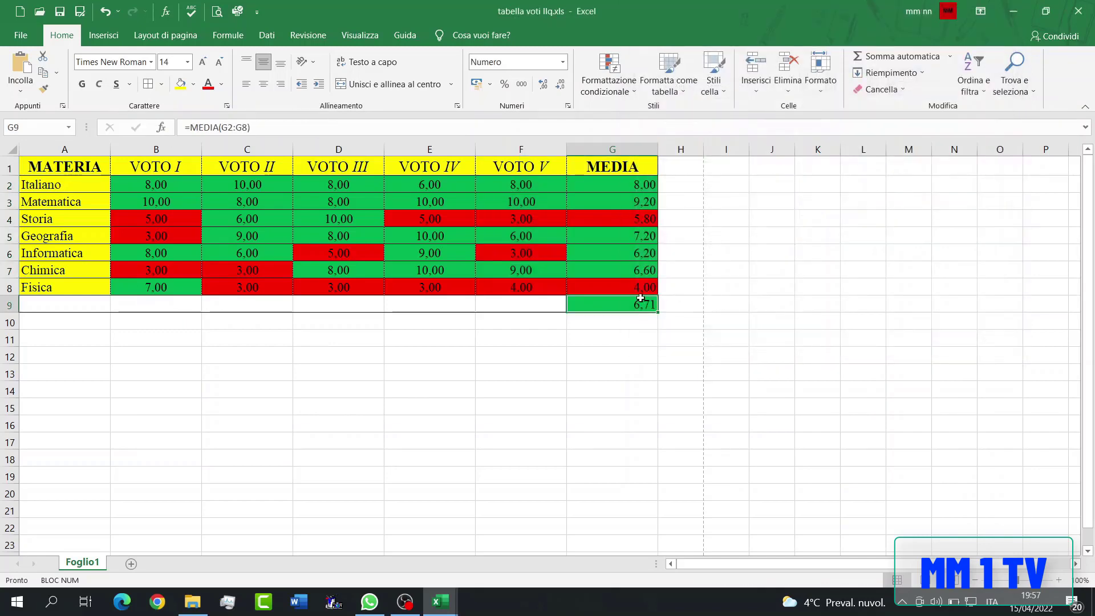
left_click(164, 86)
left_click(196, 242)
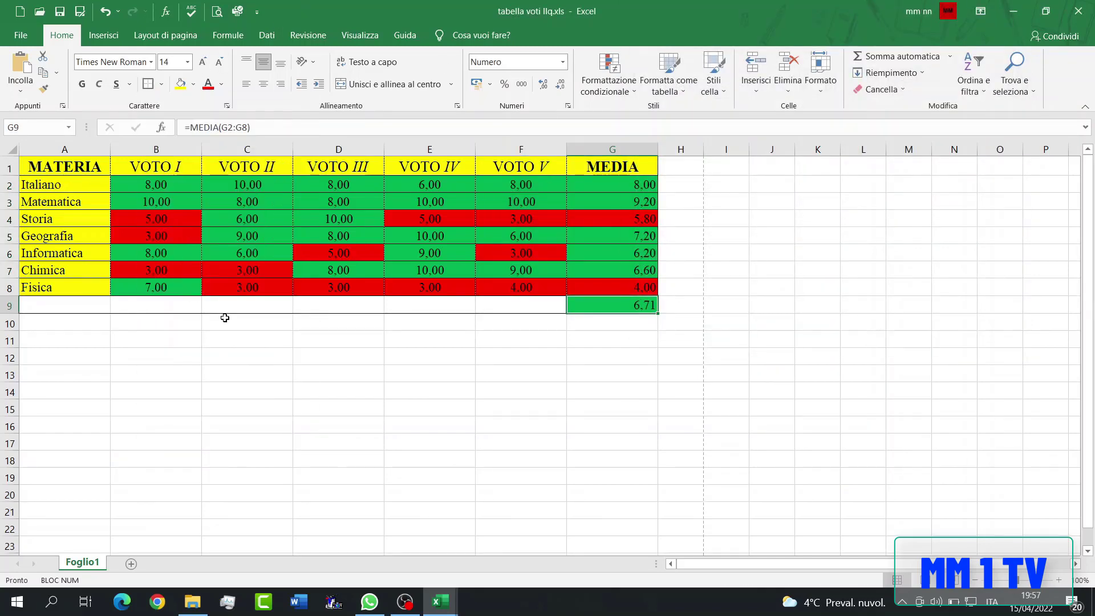
left_click(225, 319)
- Switch to page layout view and set the centre header's font to Times New Roman, size 20, bold
left_click(920, 580)
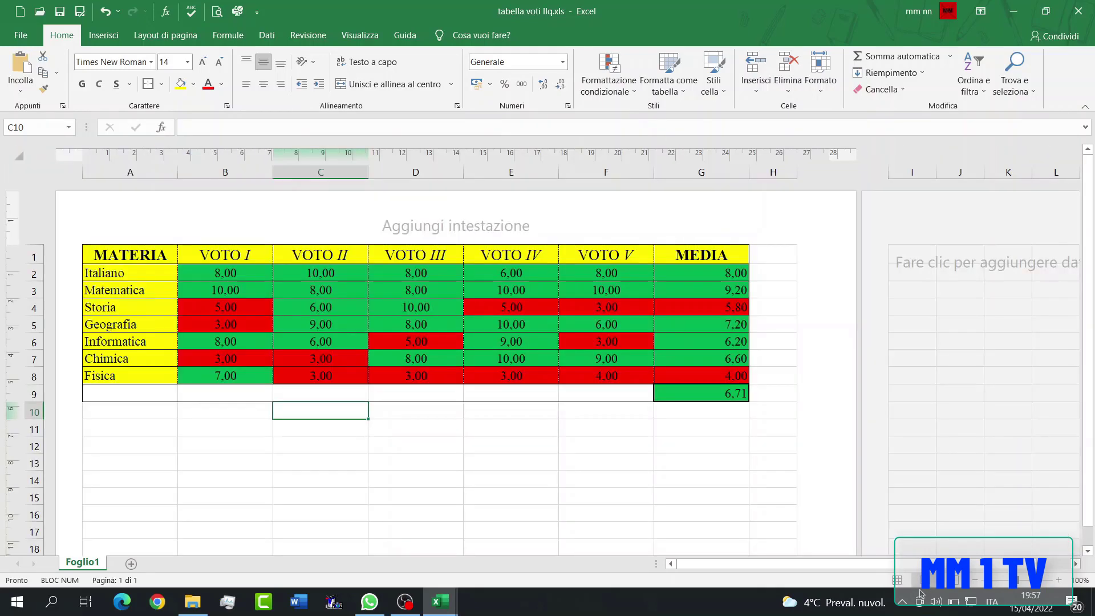
left_click(445, 222)
left_click(62, 35)
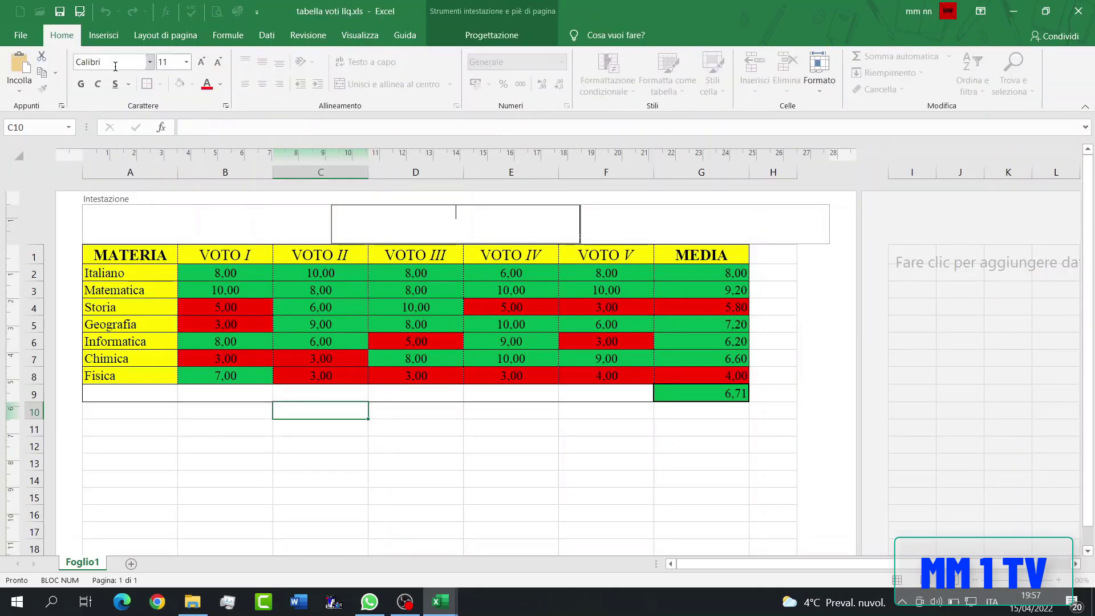
left_click(143, 62)
type("Times New Roman")
key("Return")
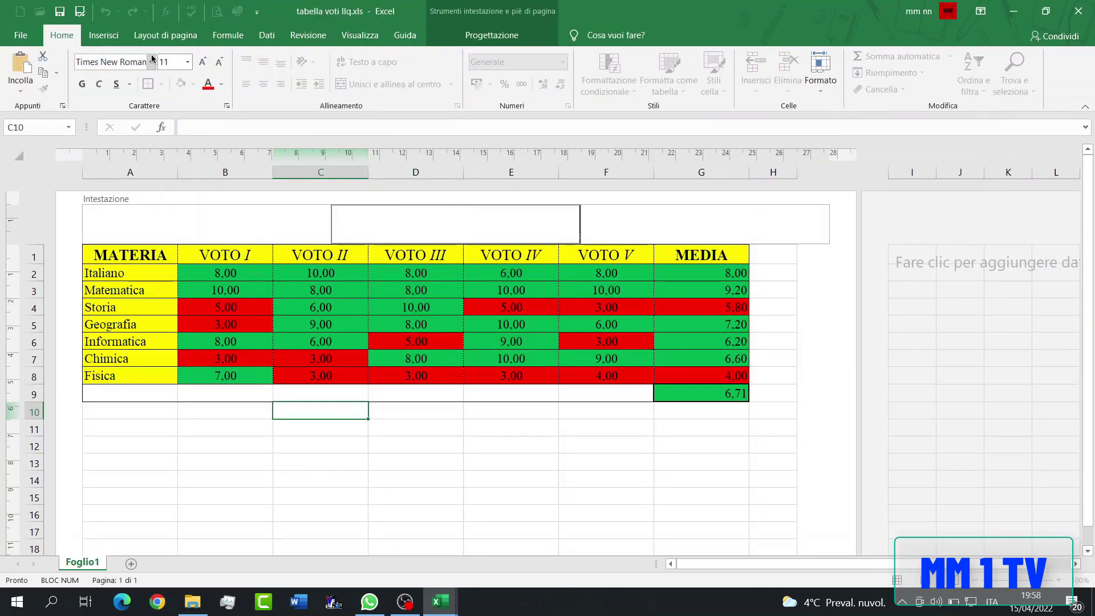
left_click(164, 60)
type("16")
left_click(83, 84)
- Enter the header title TABELLA VOTI II Q, with only II in italics
type("t")
key("Caps_Lock")
type("TABELLA VOTI")
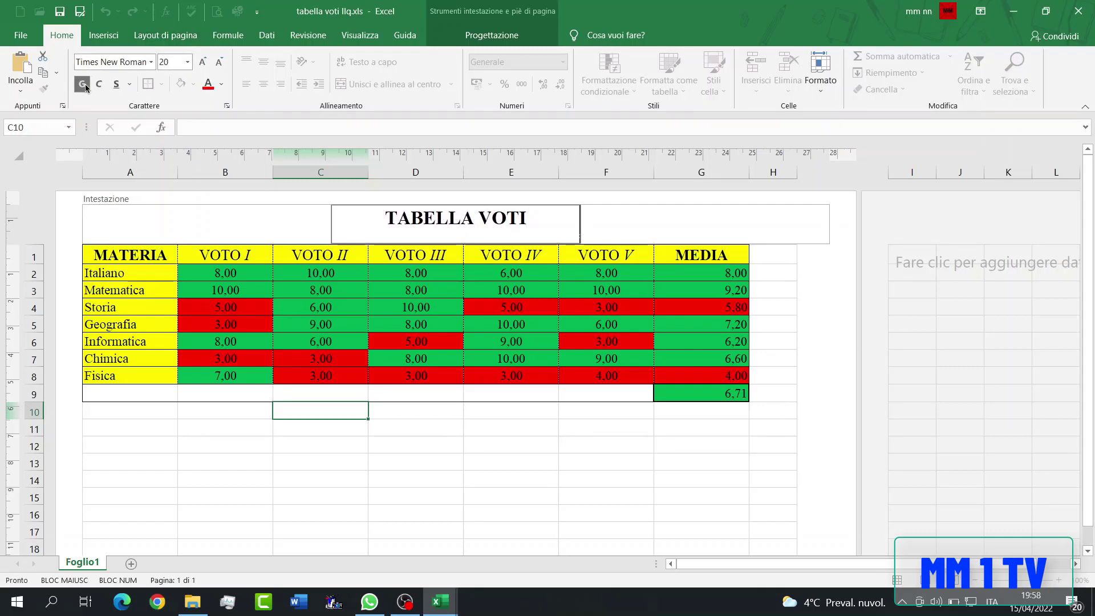
key("ctrl+i")
type("II")
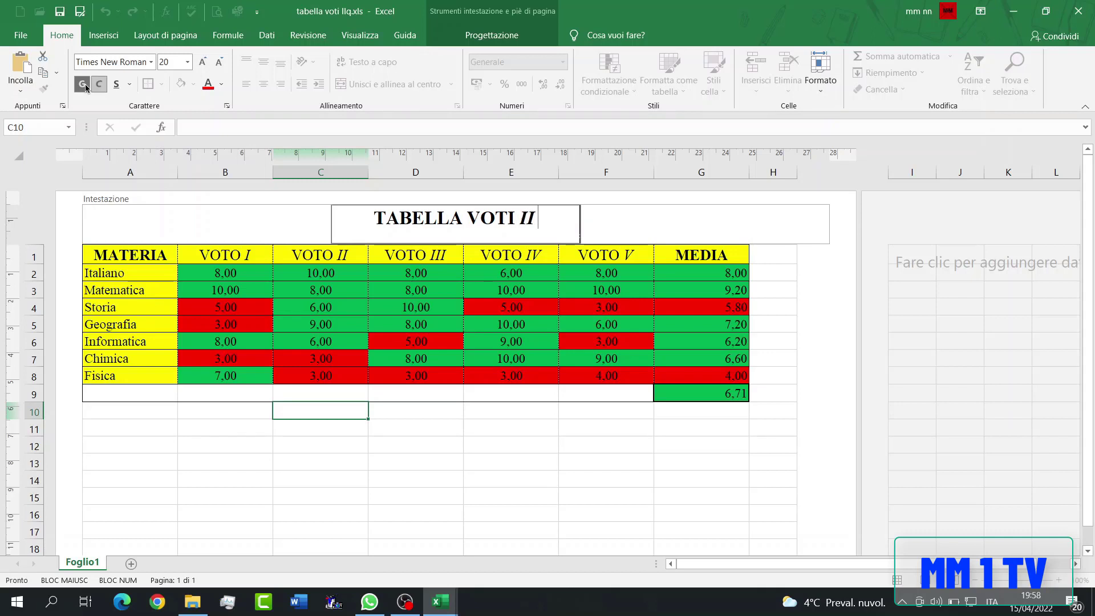
key("ctrl+i")
type("Q")
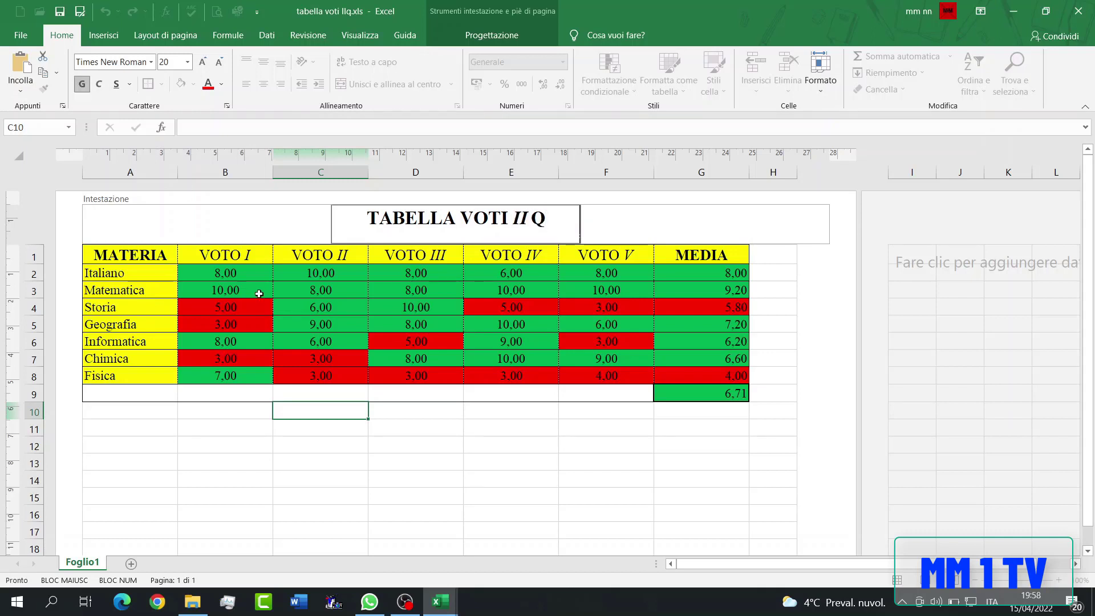
left_click(516, 444)
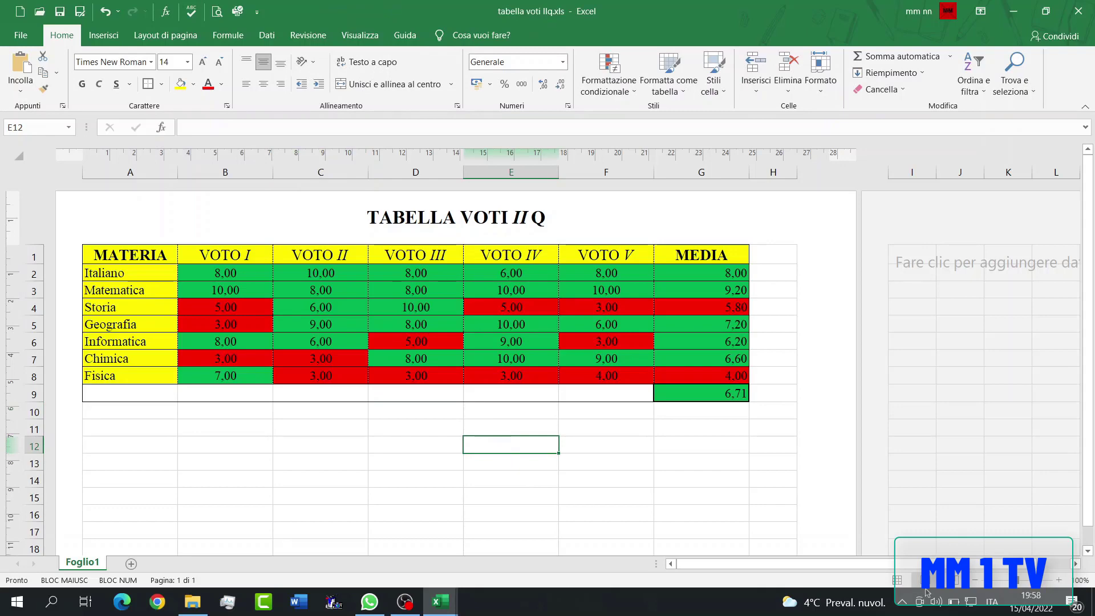
- Return the sheet to normal view and open the print preview
left_click(897, 580)
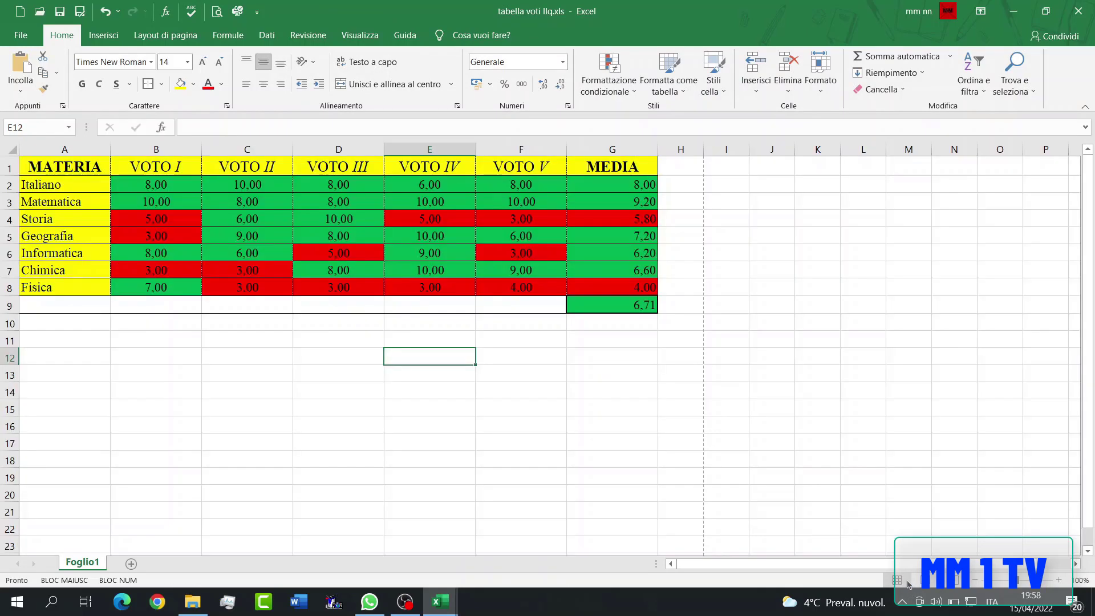
left_click(214, 12)
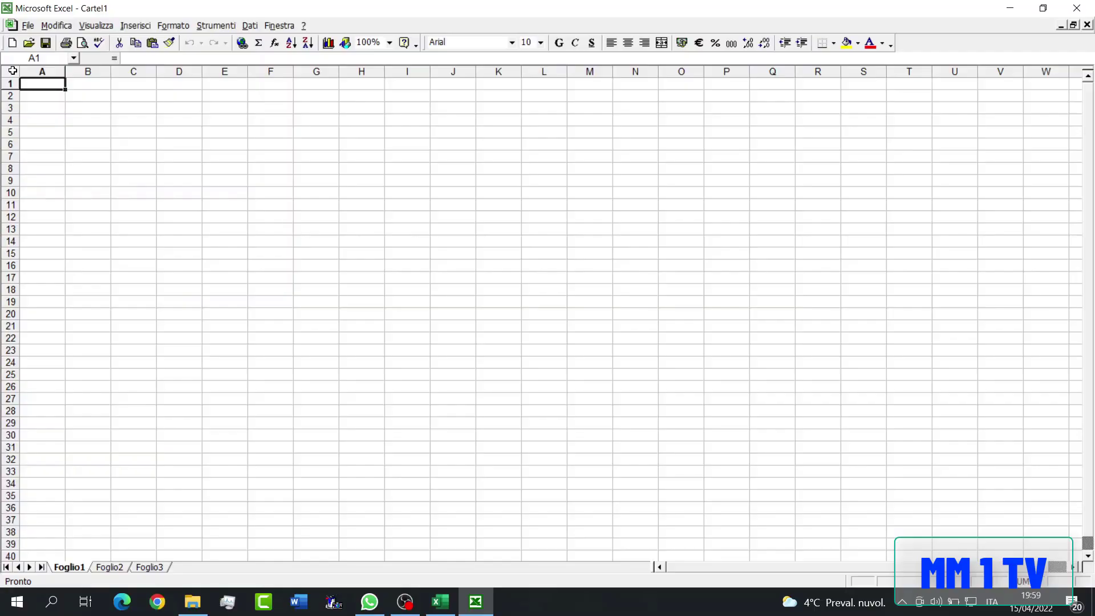
- Set the whole sheet's font to Times New Roman, size 14
left_click(392, 354)
left_click(34, 93)
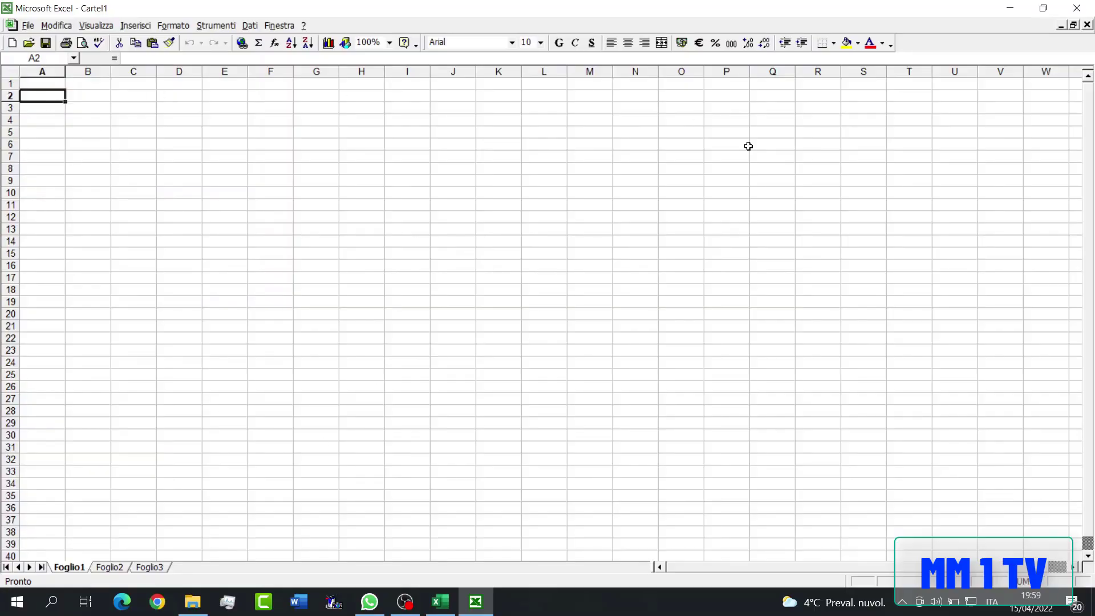
left_click_drag(994, 47, 999, 504)
left_click(17, 69)
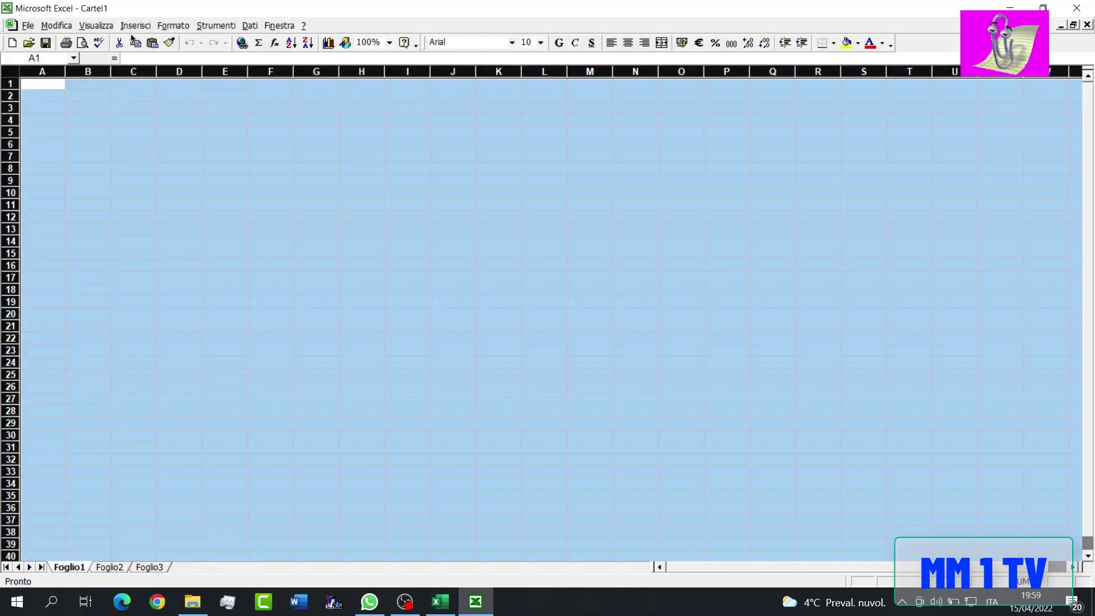
left_click(512, 43)
type("times")
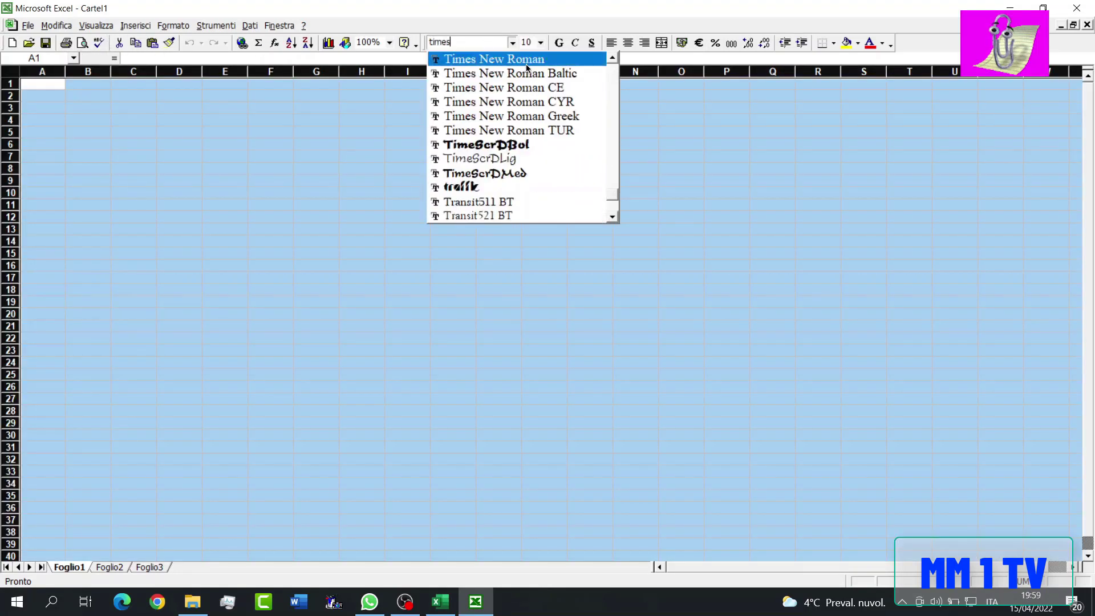
left_click(494, 59)
left_click(540, 42)
left_click(526, 108)
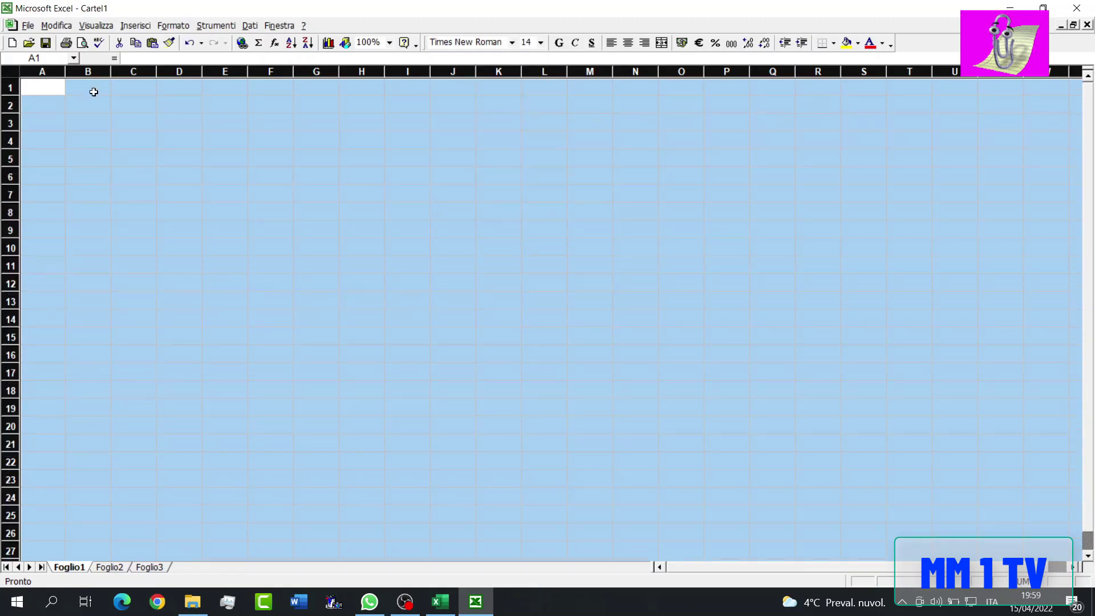
- Set the font size of row 1 to 16
left_click(34, 94)
left_click(3, 89)
left_click(540, 42)
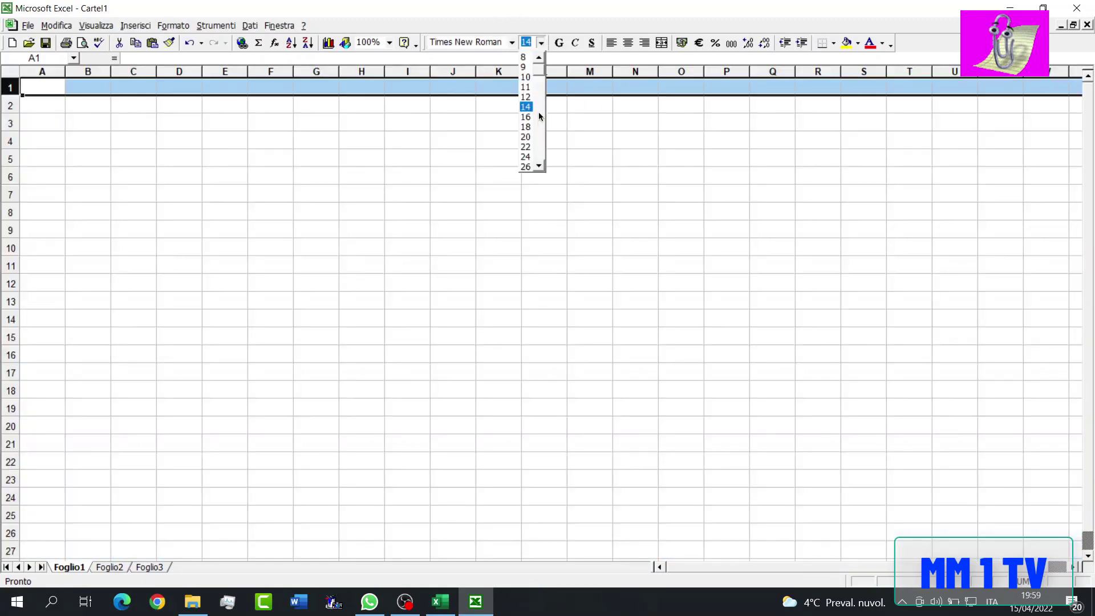
left_click(531, 117)
- Set the width of columns A through G to 17 and return to cell A1
left_click(56, 72)
left_click_drag(56, 71, 311, 71)
right_click(304, 72)
left_click(356, 208)
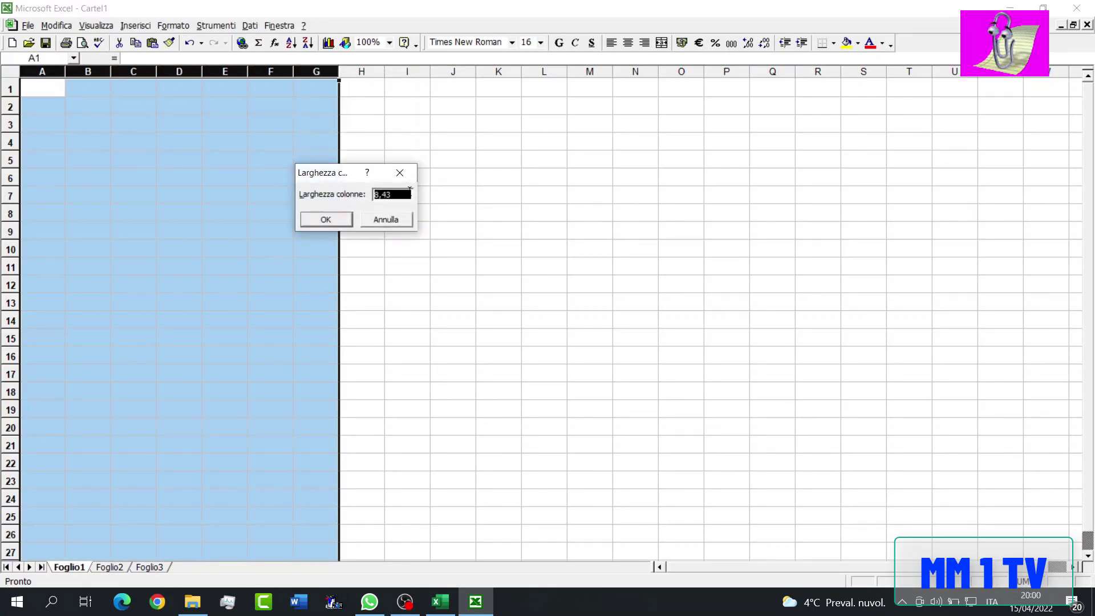
type("17")
key("Return")
left_click(403, 191)
left_click(48, 97)
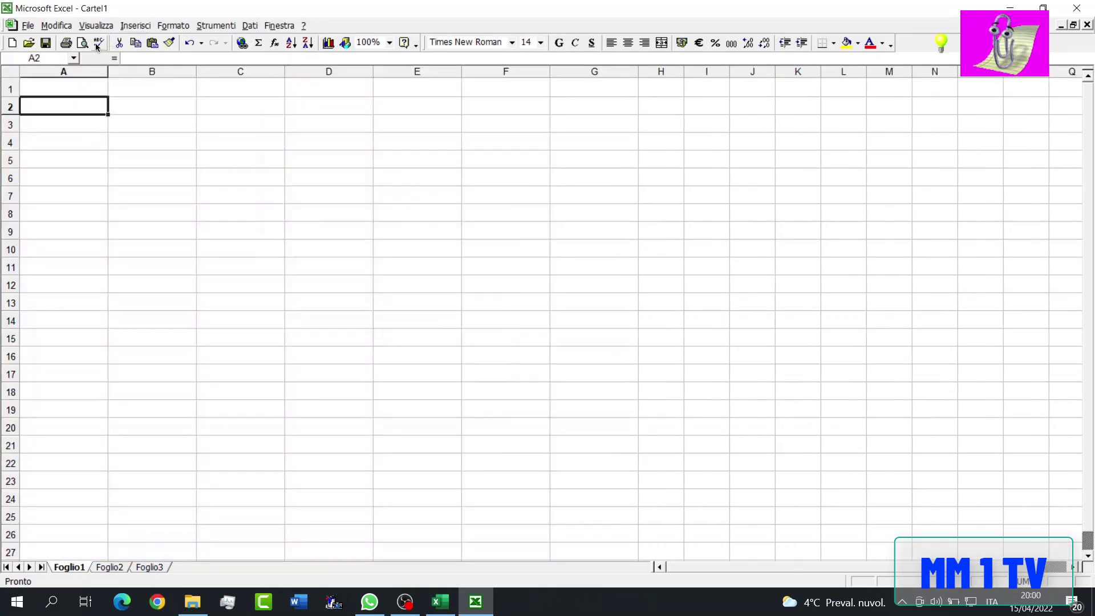
key("Up")
- Change the page orientation to landscape in the page setup
left_click(143, 25)
left_click(143, 24)
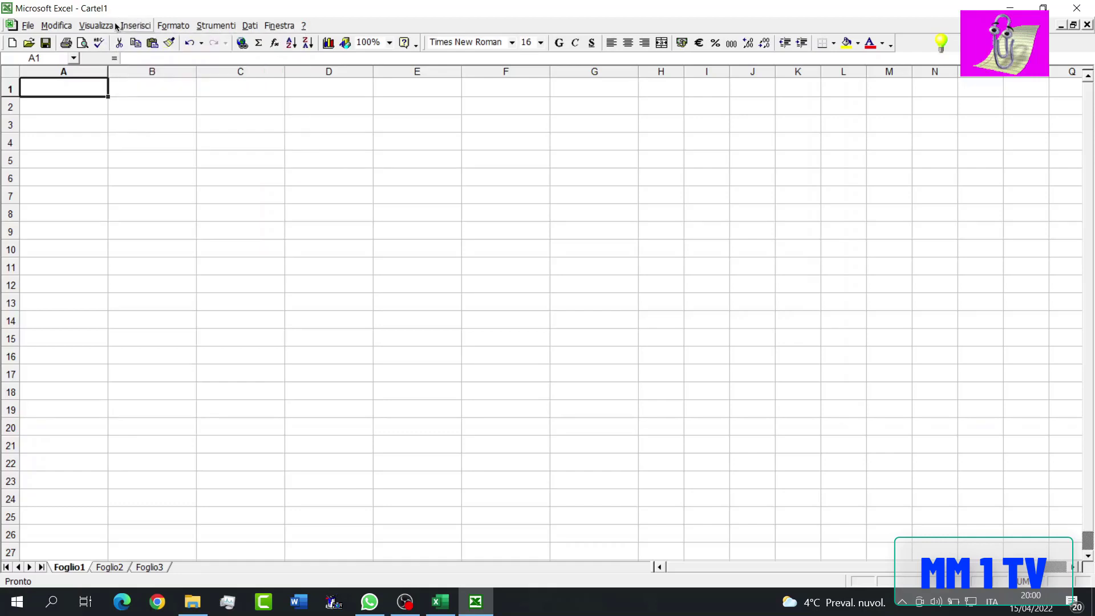
left_click(27, 25)
left_click(71, 163)
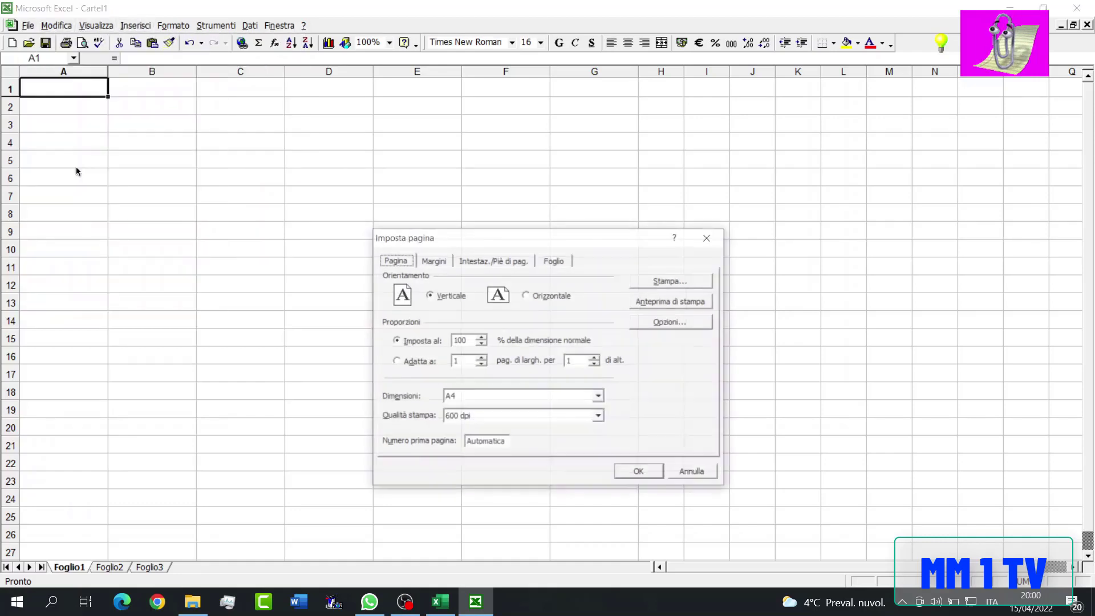
left_click(527, 294)
- Set the page's top margin to 2 and its header margin to 0,5
left_click(440, 262)
key("Tab")
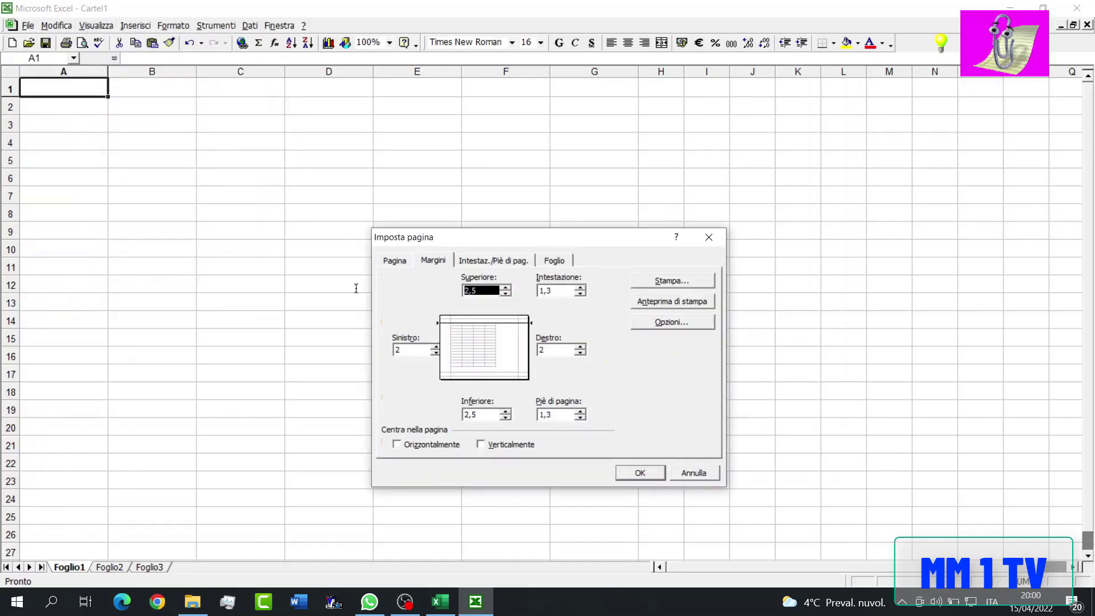
type("2")
key("Tab")
type("0")
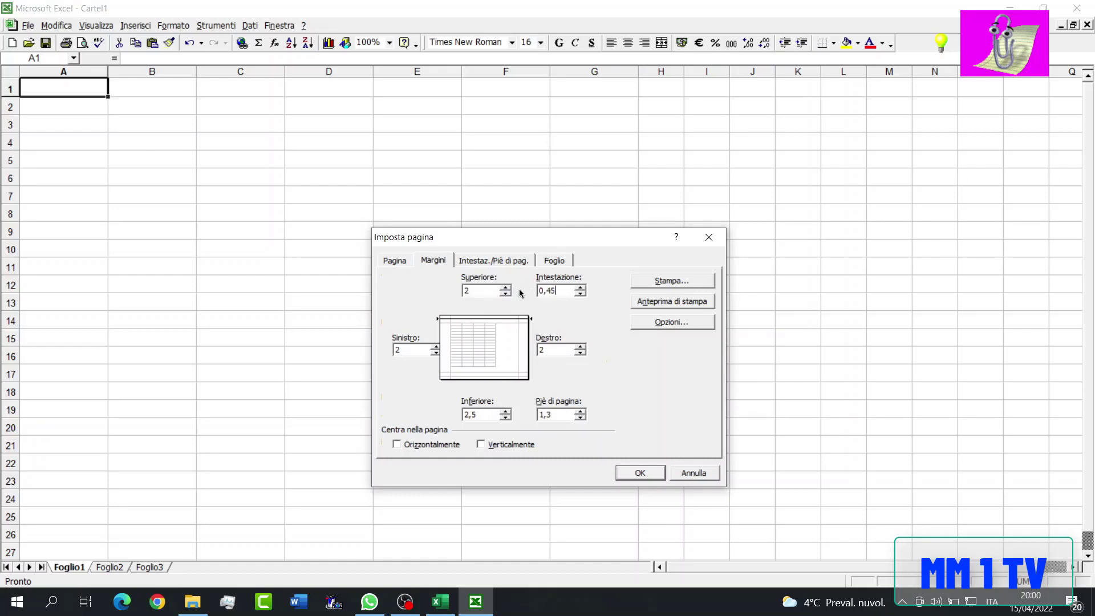
type(",45")
key("BackSpace")
key("BackSpace")
- Set the left, right and bottom page margins to 1 and the footer margin to 0
double_click(401, 349)
type("1")
key("Tab")
type("1")
double_click(549, 414)
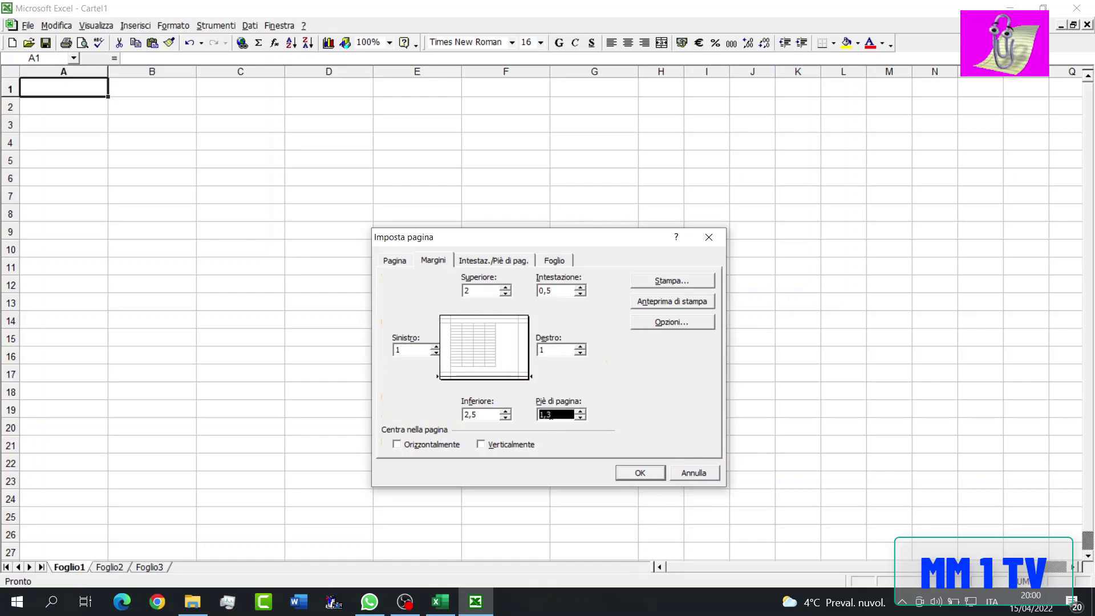
type("0")
double_click(488, 413)
type("1")
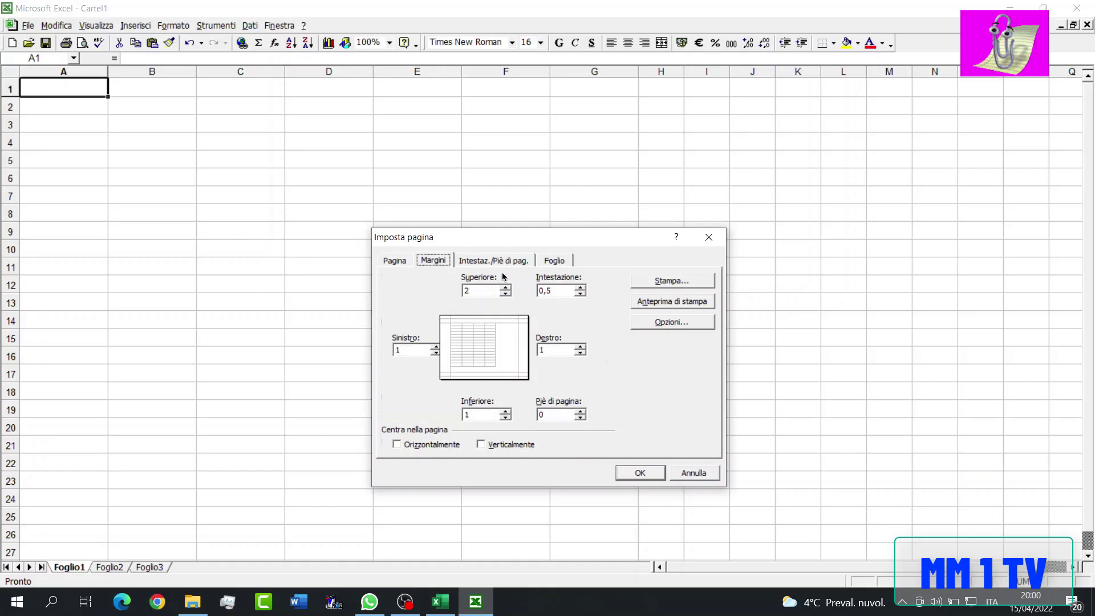
- Create a custom page header with the centred text TABELLA VOTI IIQ
left_click(500, 261)
left_click(476, 355)
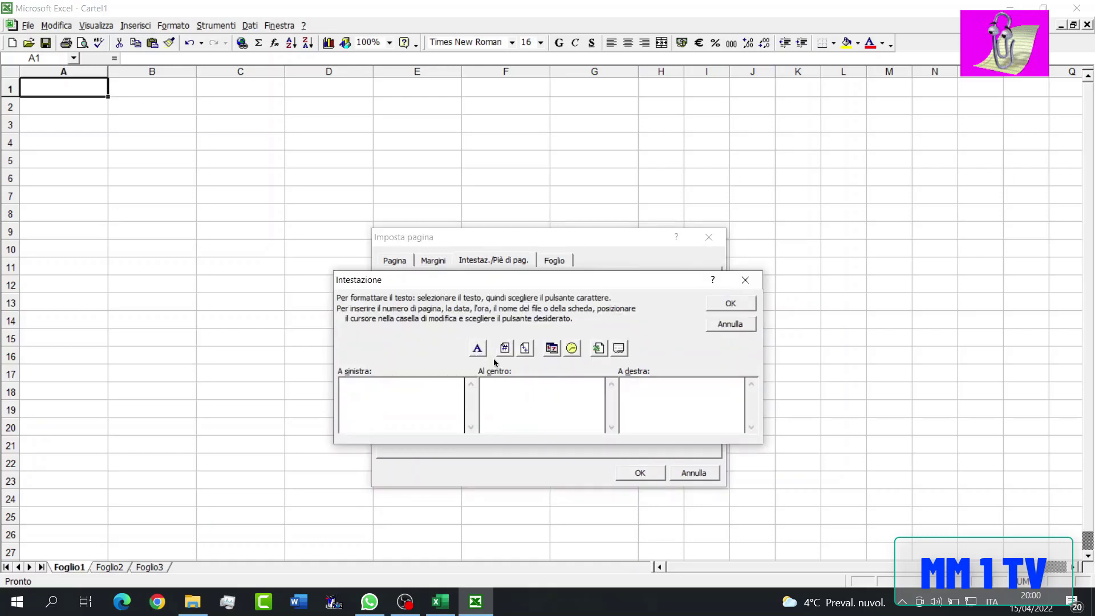
left_click(530, 397)
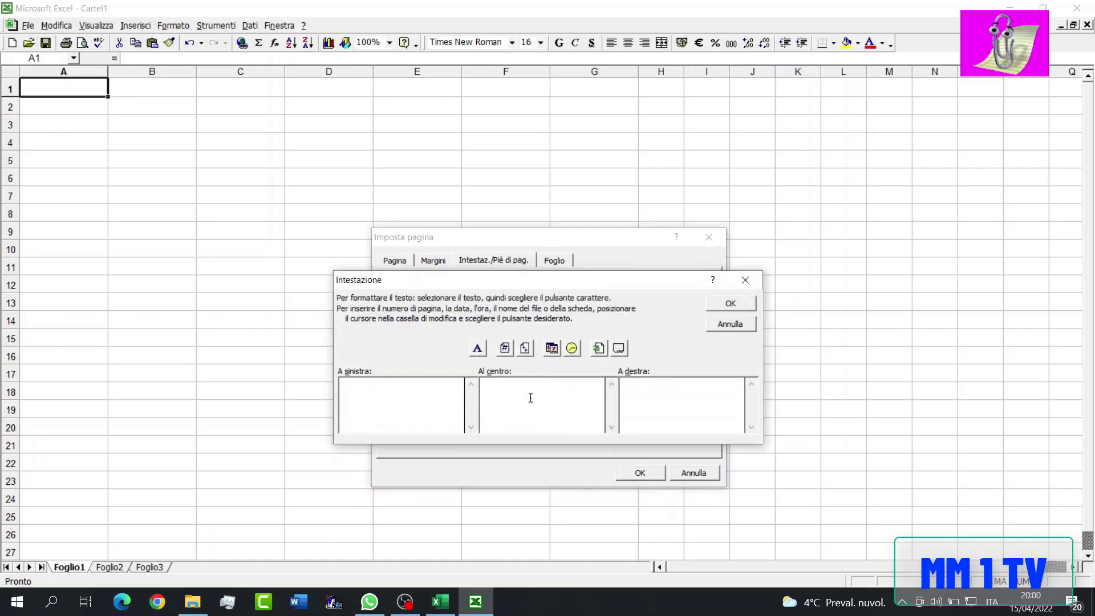
type("TABELLA VOTI")
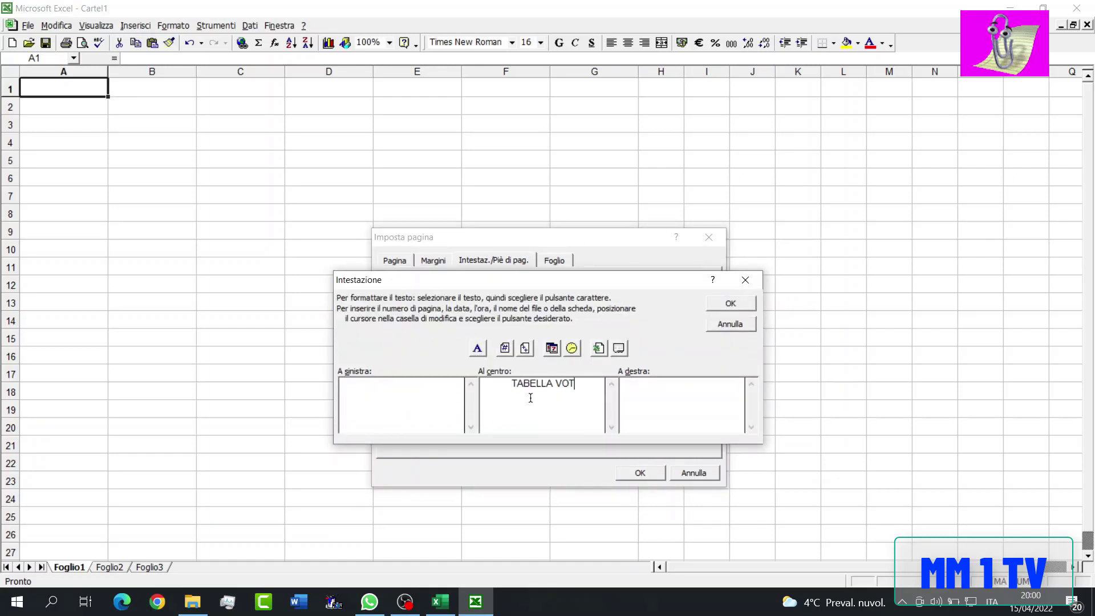
type(" IIQ")
- Format the whole centre header text in Times New Roman, size 20
left_click(498, 389)
left_click_drag(505, 383, 514, 399)
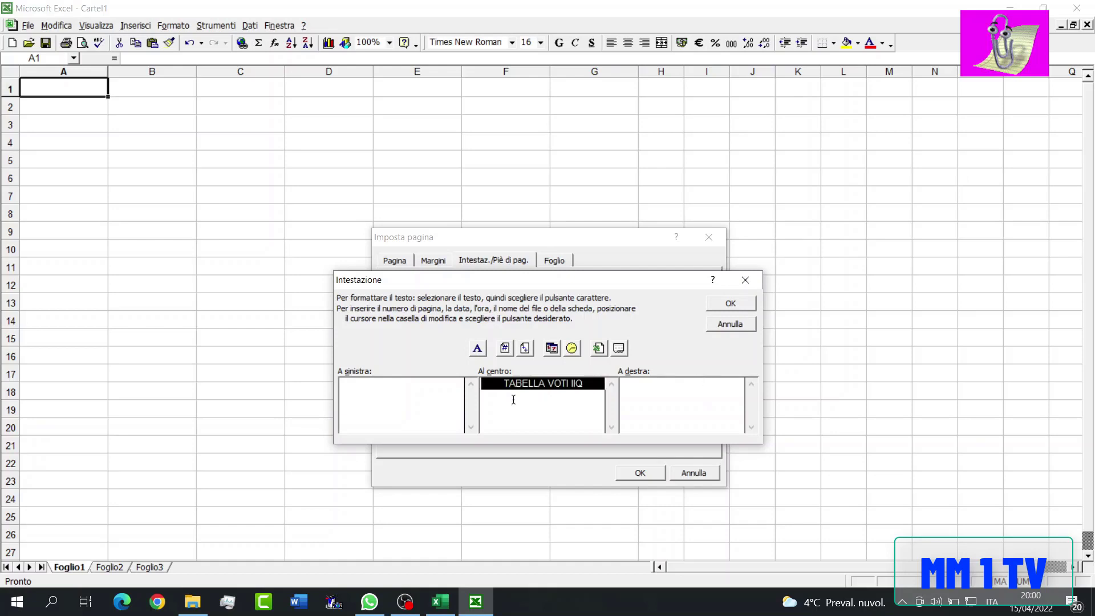
left_click(477, 348)
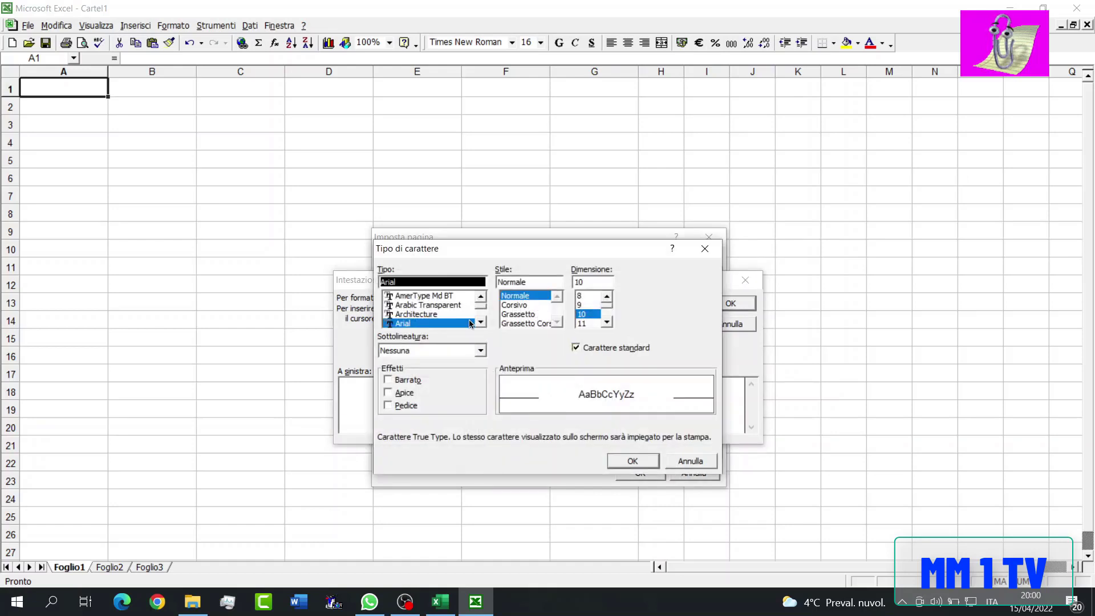
left_click_drag(482, 307, 483, 326)
left_click(455, 303)
left_click(456, 298)
scroll(457, 305, "up", 7)
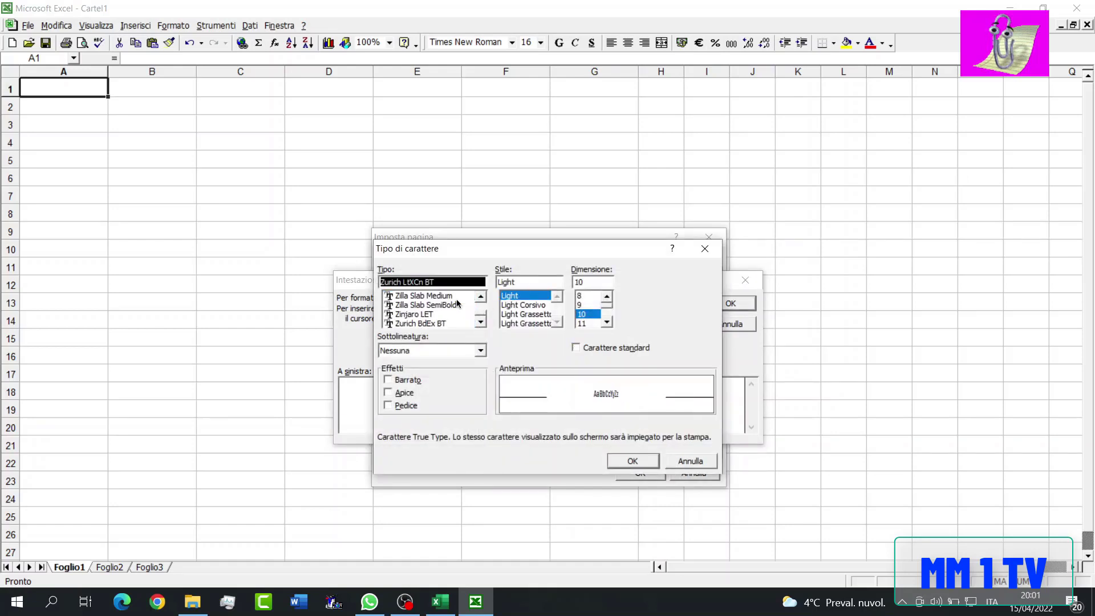
scroll(460, 310, "up", 10)
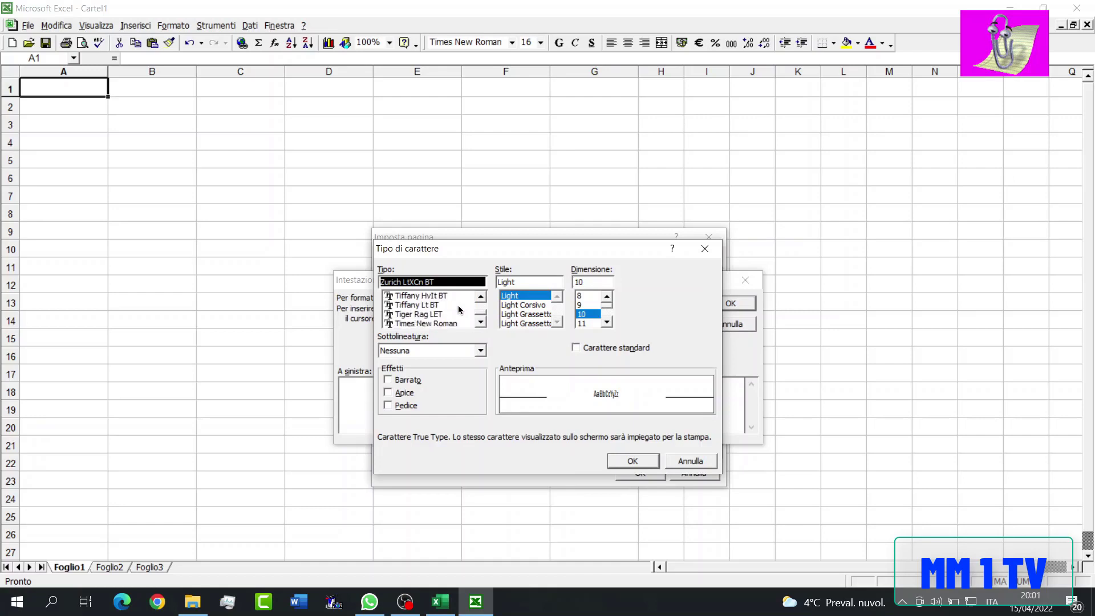
left_click(447, 323)
scroll(607, 324, "down", 2)
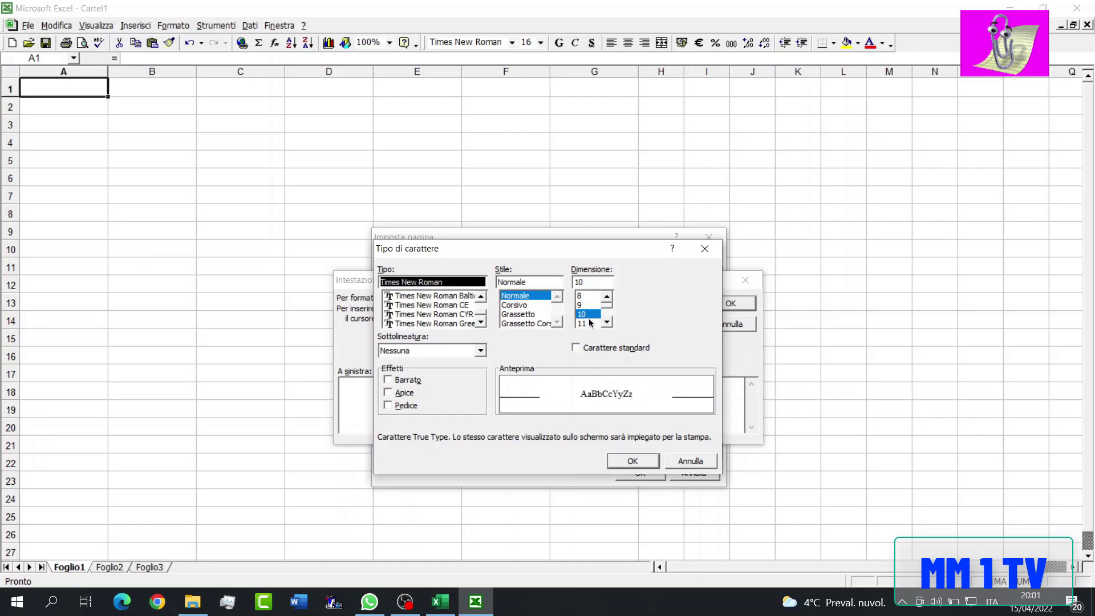
scroll(606, 323, "up", 2)
left_click(606, 324)
left_click(606, 324)
left_click(588, 305)
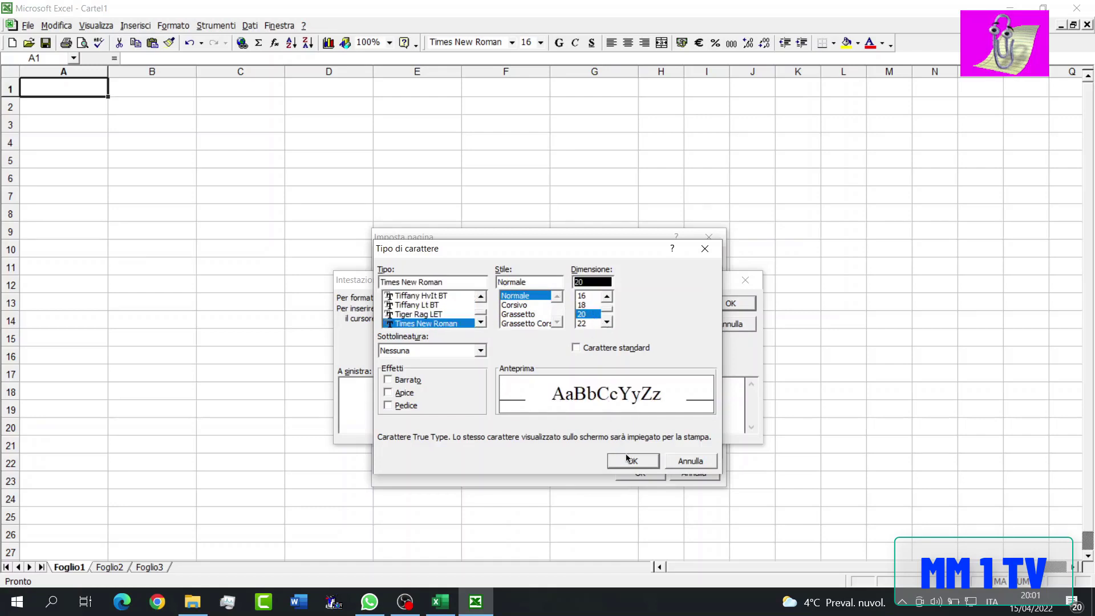
left_click(630, 459)
- Italicise only II in the centre header and apply the page setup
left_click(572, 395)
left_click_drag(568, 415, 557, 415)
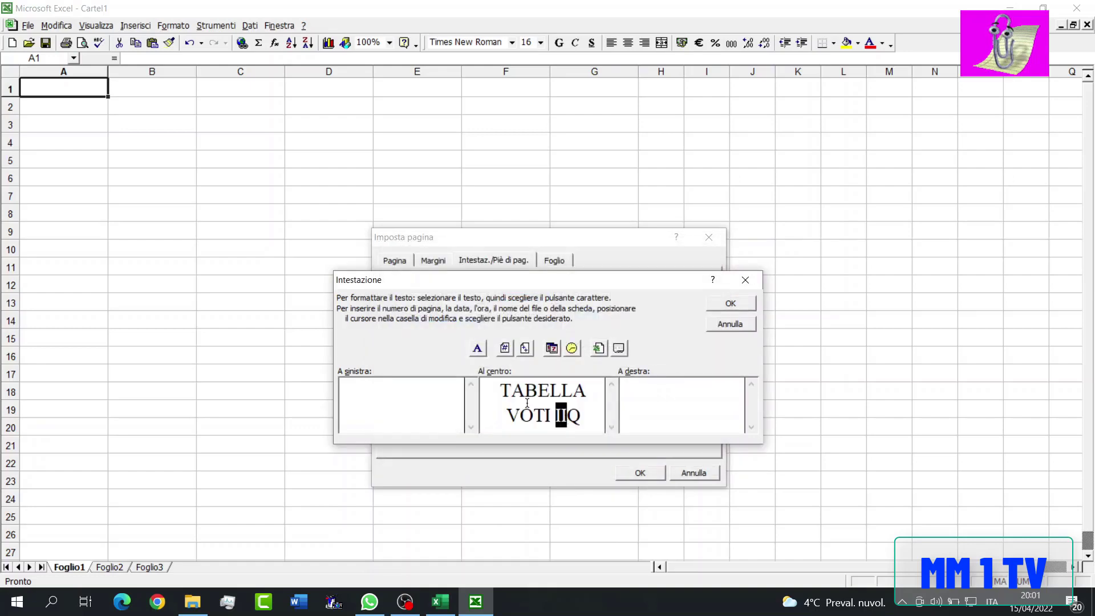
left_click(479, 354)
left_click(533, 301)
left_click(630, 459)
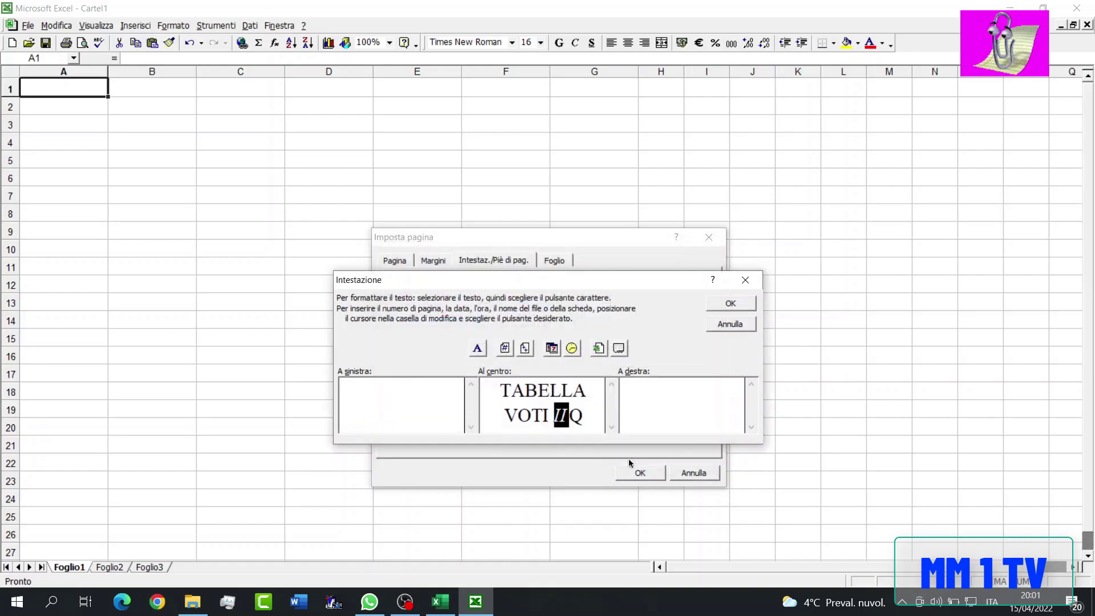
left_click(724, 307)
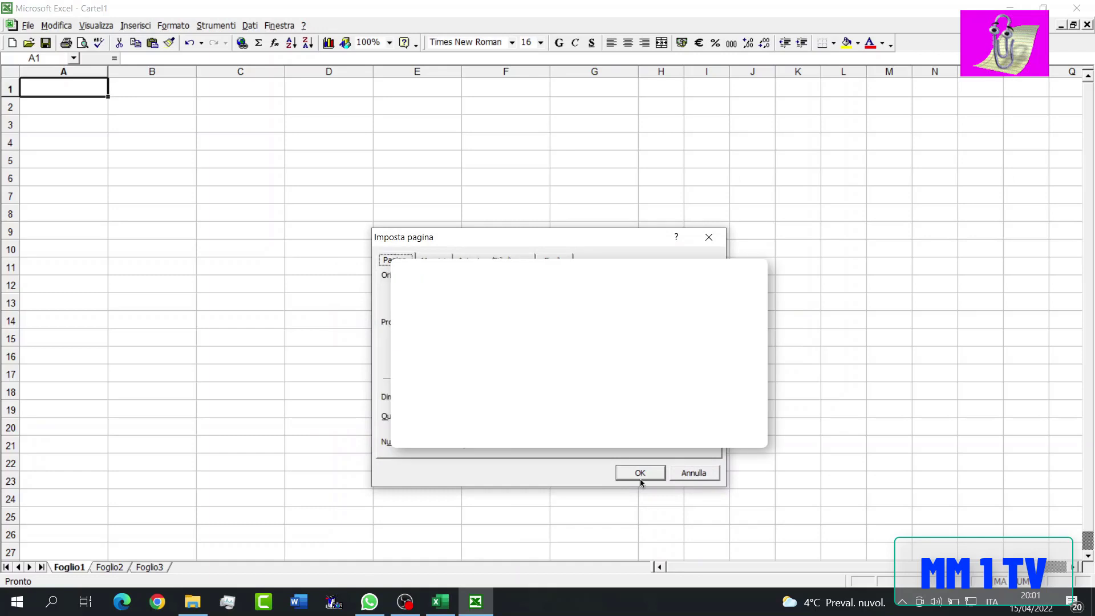
left_click(640, 472)
- Save the workbook as tabella voti IIq.xls in the Documenti folder, reusing the existing file's name
left_click(46, 43)
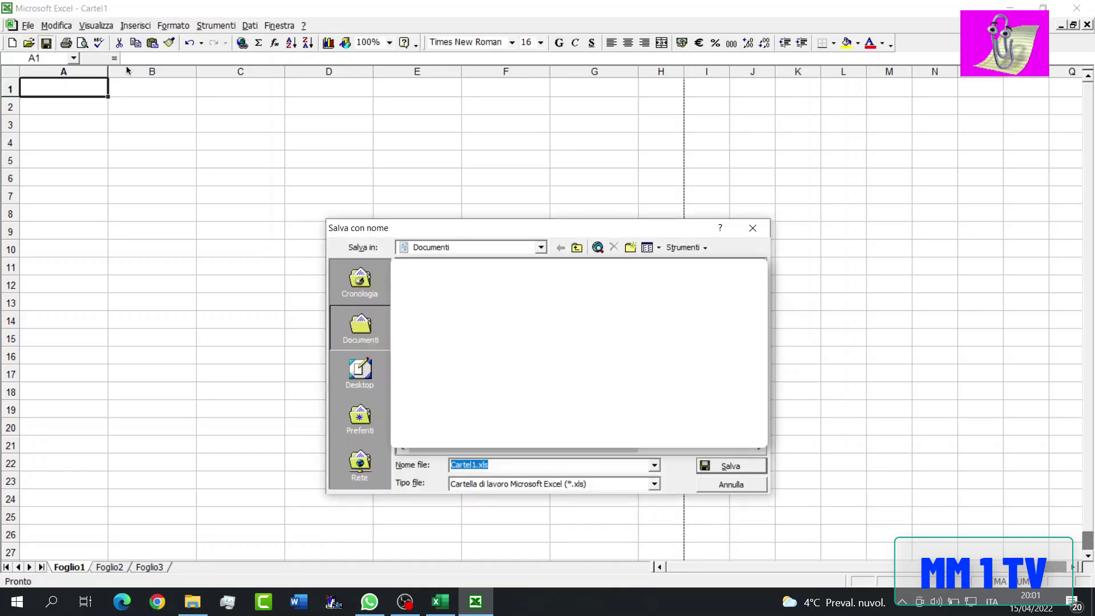
left_click(743, 362)
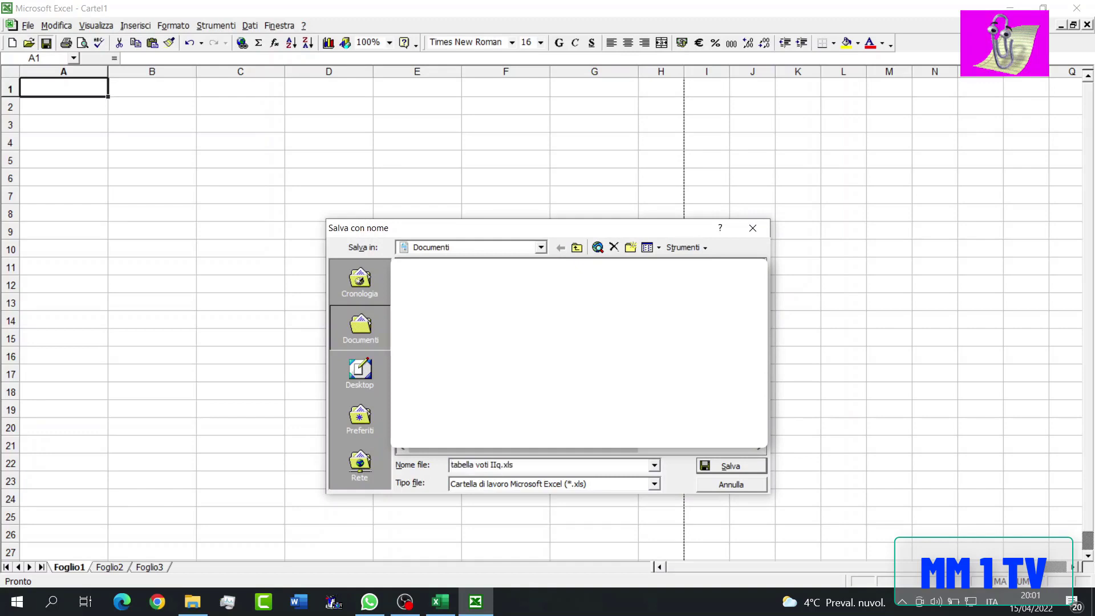
left_click(559, 463)
left_click(552, 463)
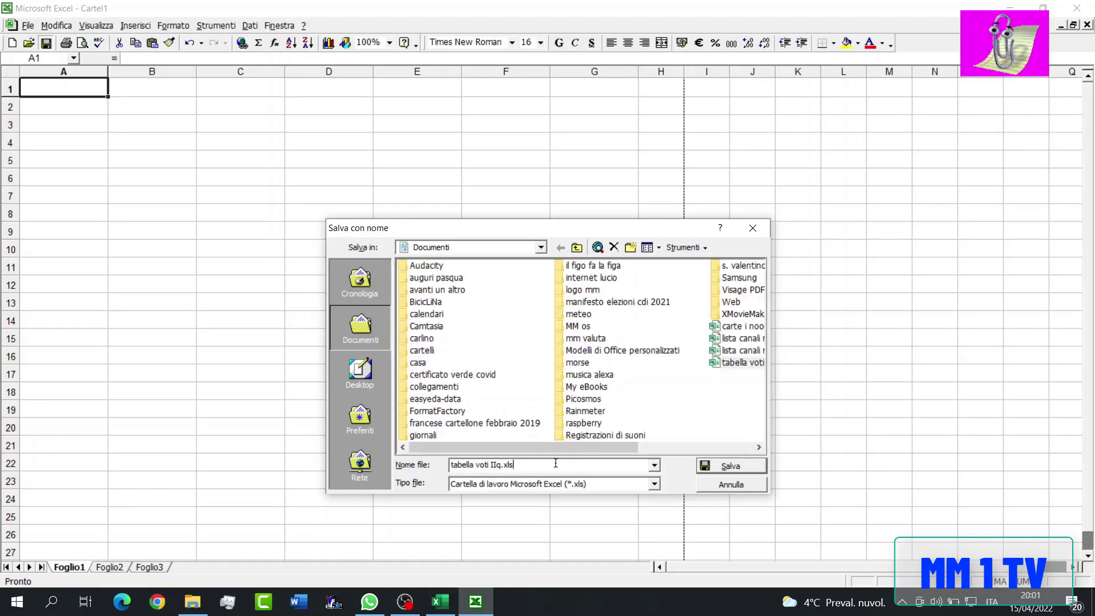
left_click(704, 466)
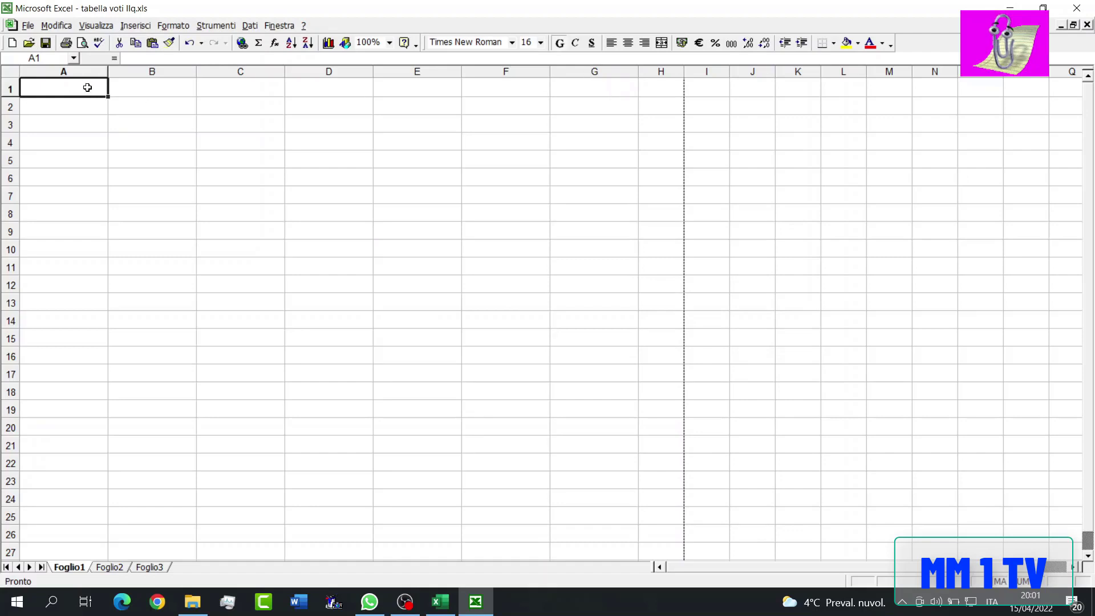
type("m")
key("BackSpace")
key("Caps_Lock")
type("MA")
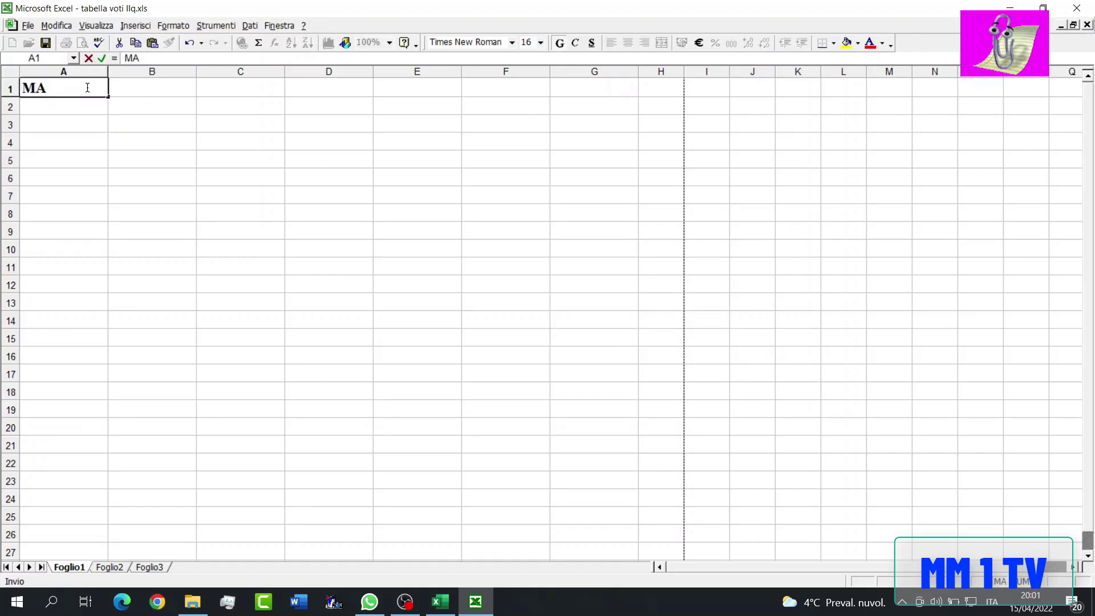
key("BackSpace")
key("BackSpace")
- Centre the contents of row 1 and enter the bold heading MATERIA in A1
left_click(9, 89)
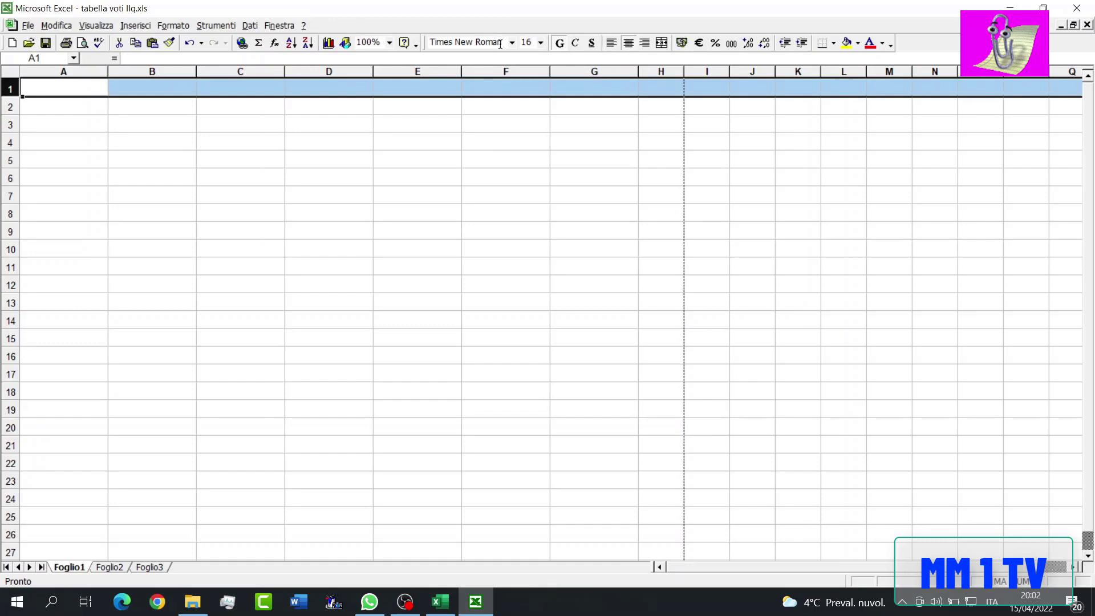
left_click(96, 80)
type("MATERIA")
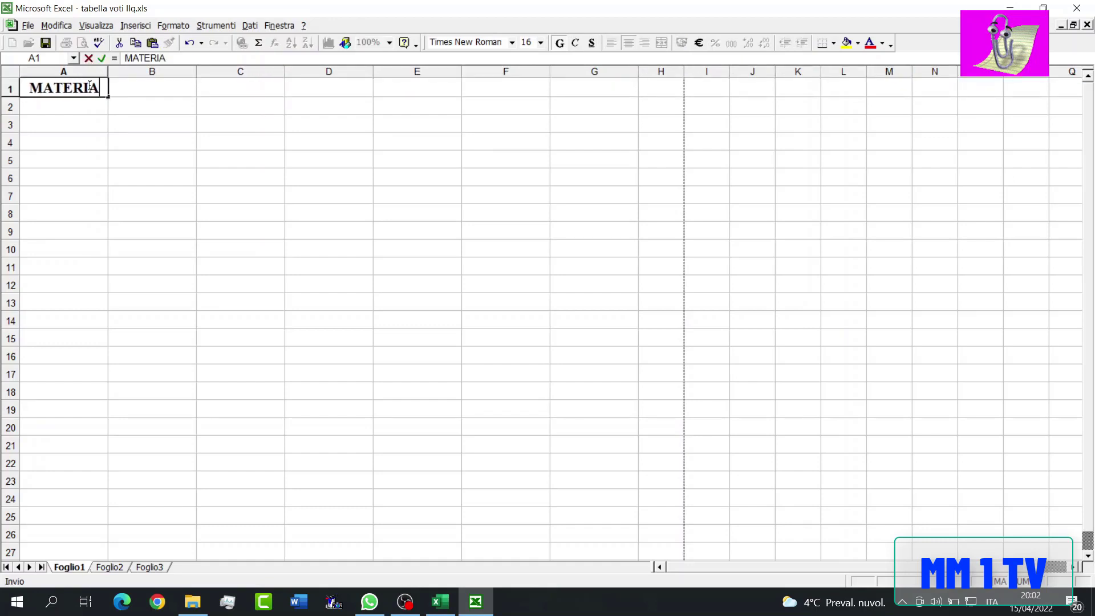
key("Tab")
- Enter the column headings VOTO I, VOTO II and VOTO III in cells B1 to D1
type("VOTO")
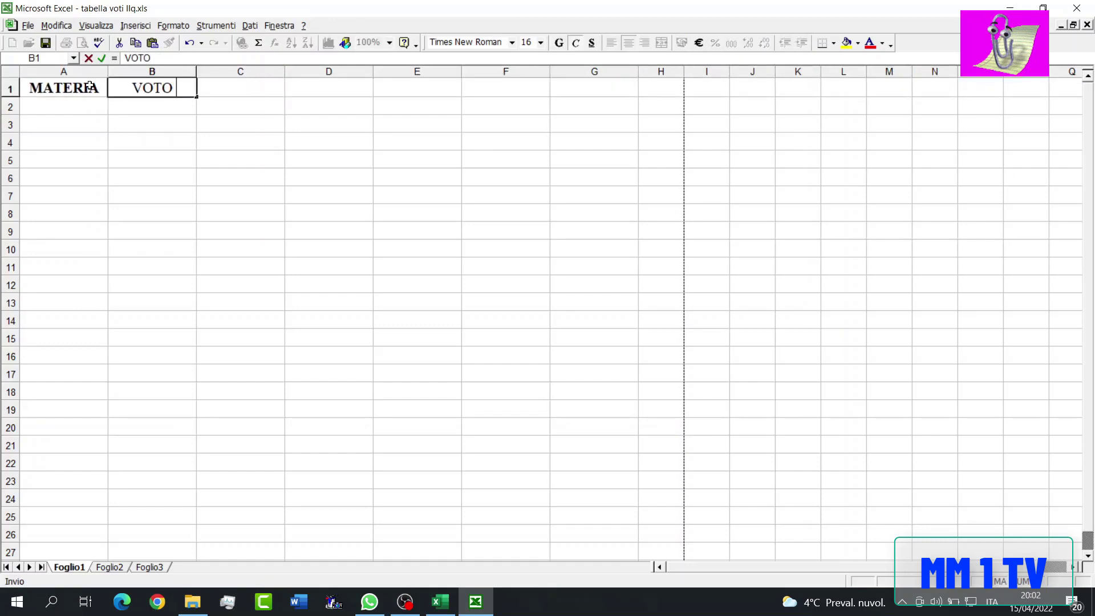
type(" I")
key("Tab")
type("VOTO")
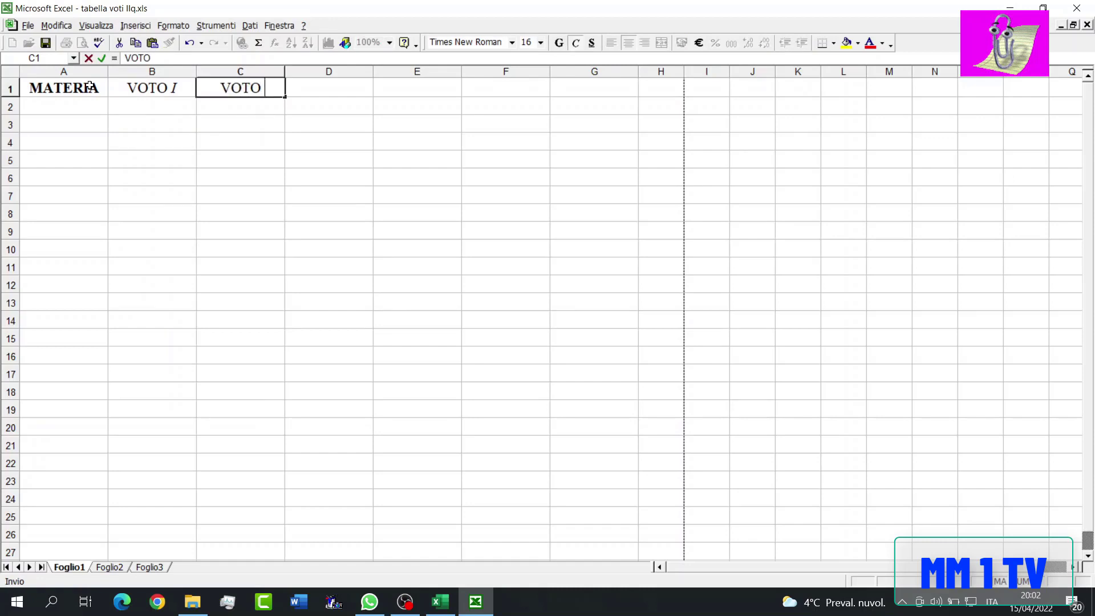
type(" II")
key("Tab")
type("VOTO III")
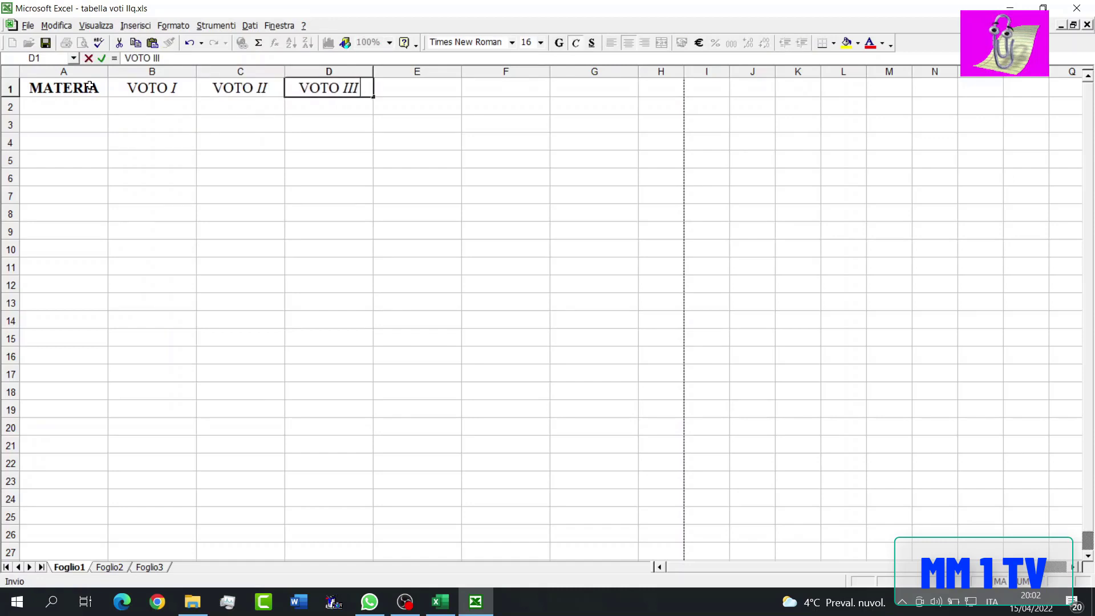
key("Tab")
- Enter the headings VOTO IV in E1, VOTO V in F1 and MEDIA in G1
type("VOTO IV")
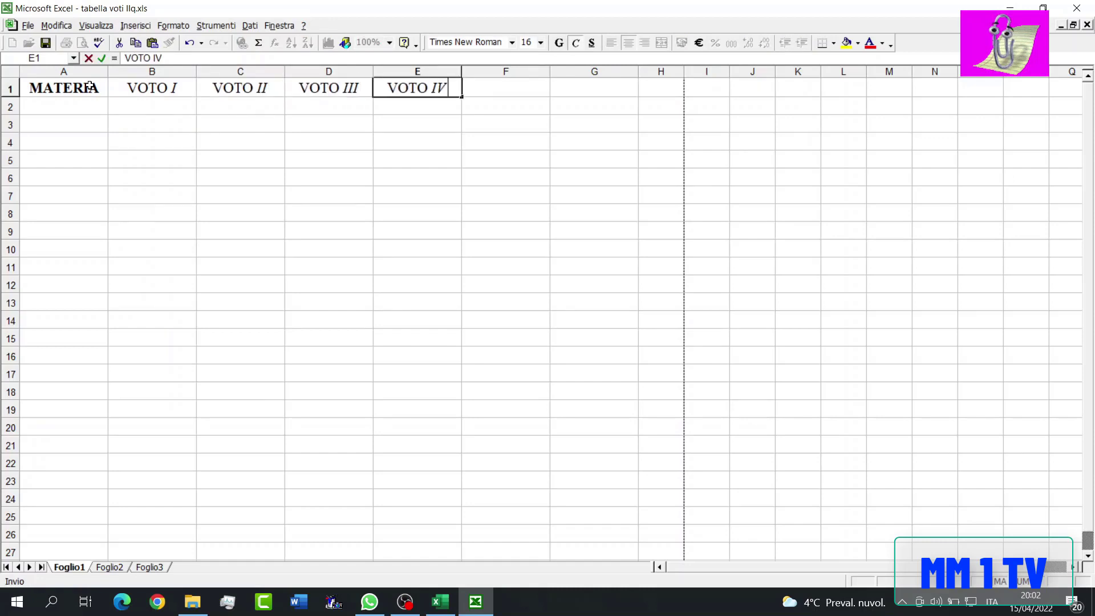
key("Tab")
type("VOTO V")
key("Tab")
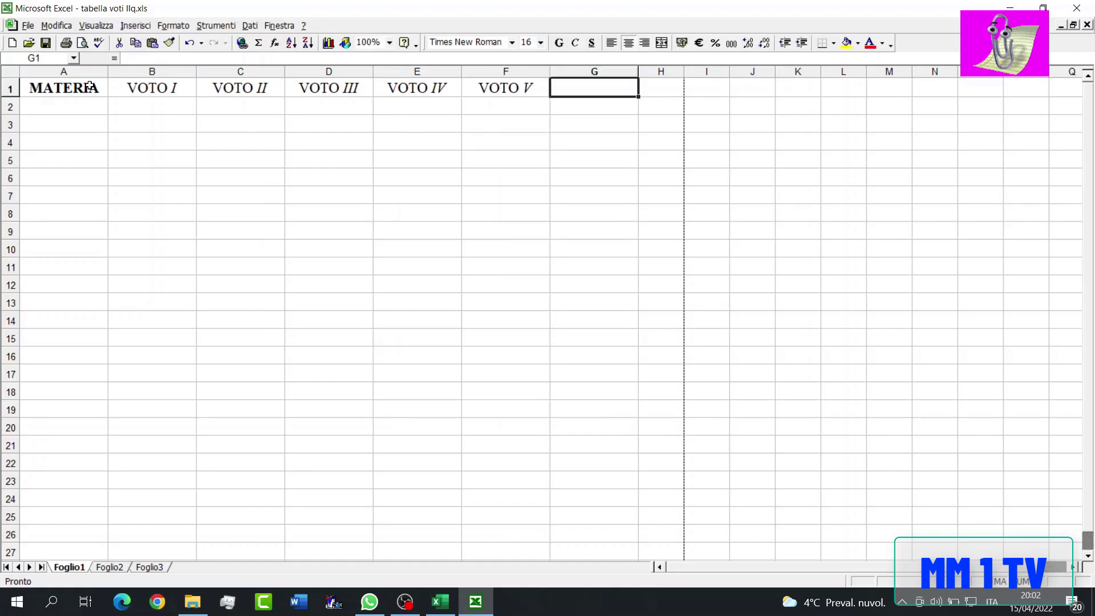
type("MEDIA")
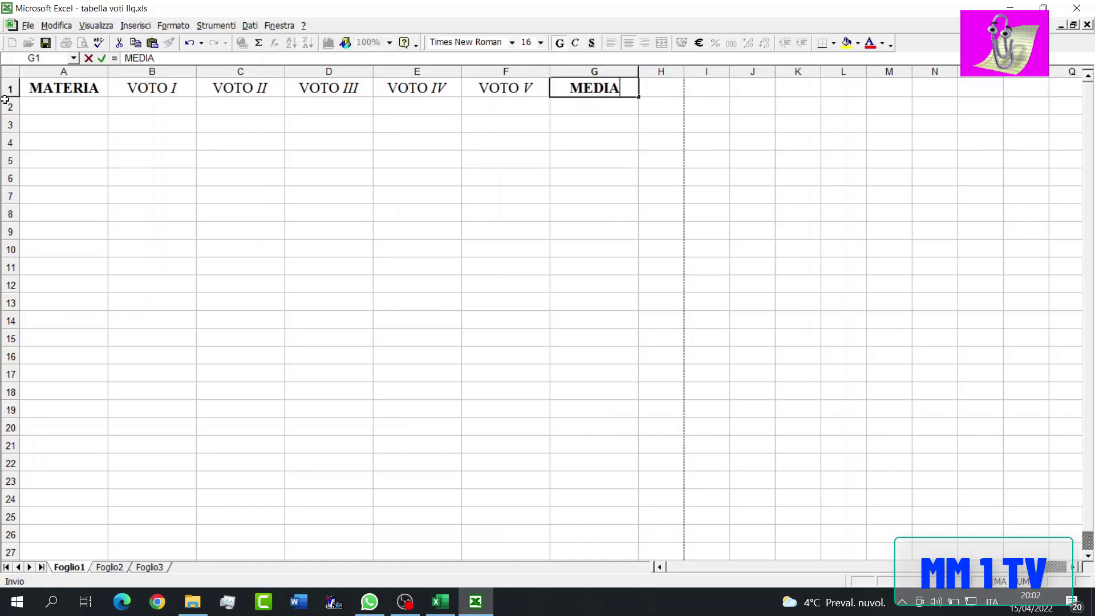
- Enter the subjects Italiano in A2 and Matematica in A3
left_click(29, 108)
type("Italia")
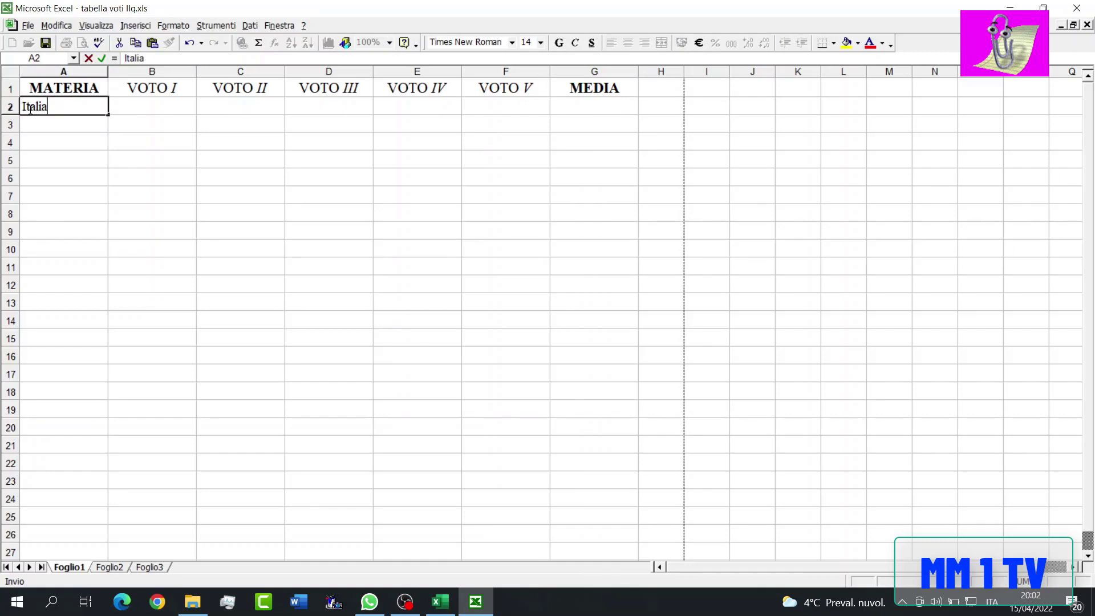
type("no")
key("Return")
type("MT")
key("Return")
key("Up")
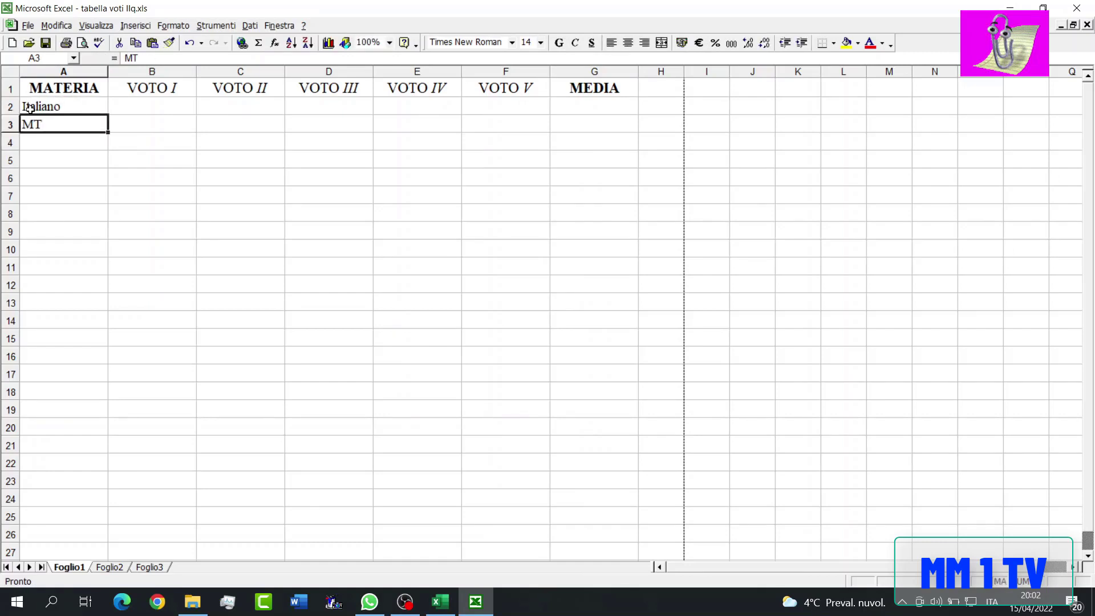
type("Matematic")
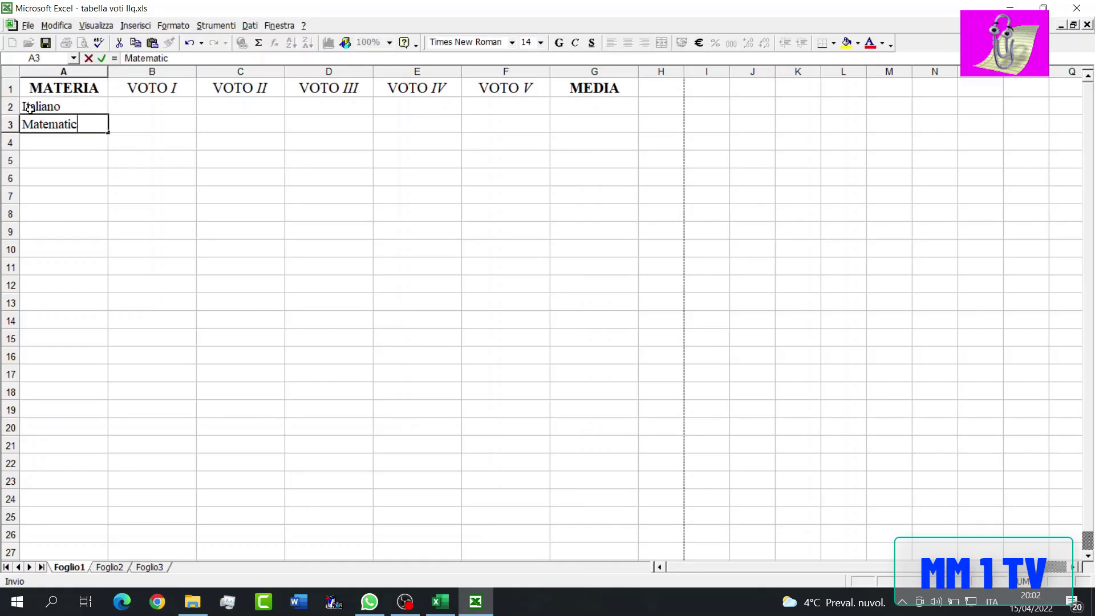
type("a")
key("Return")
- Enter the subjects Storia in A4 and Geografia in A5
type("Storia")
key("Return")
type("7")
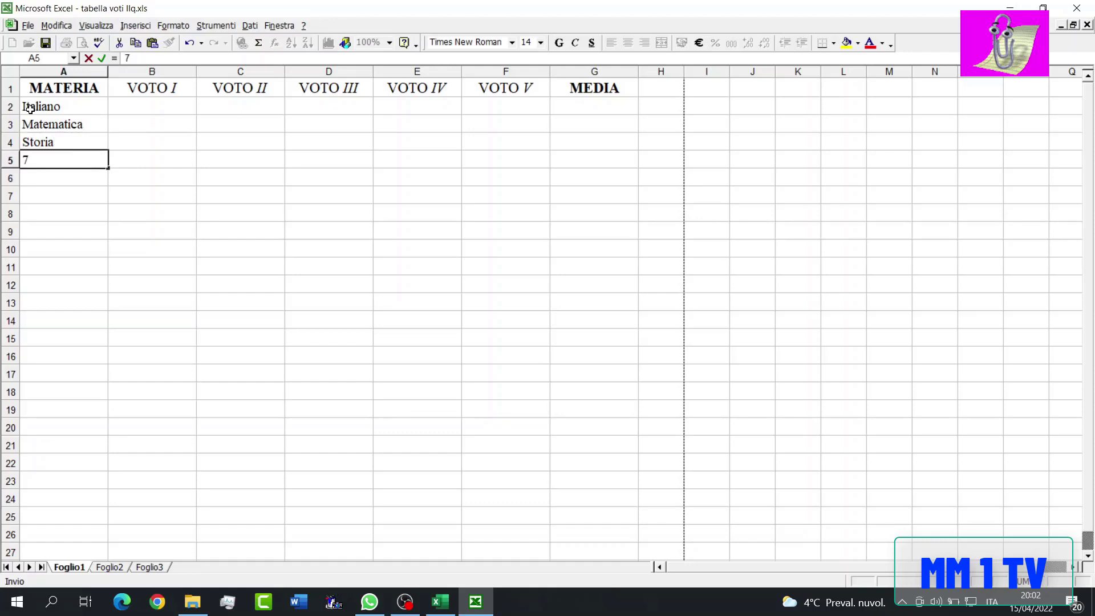
key("BackSpace")
type("Geografia")
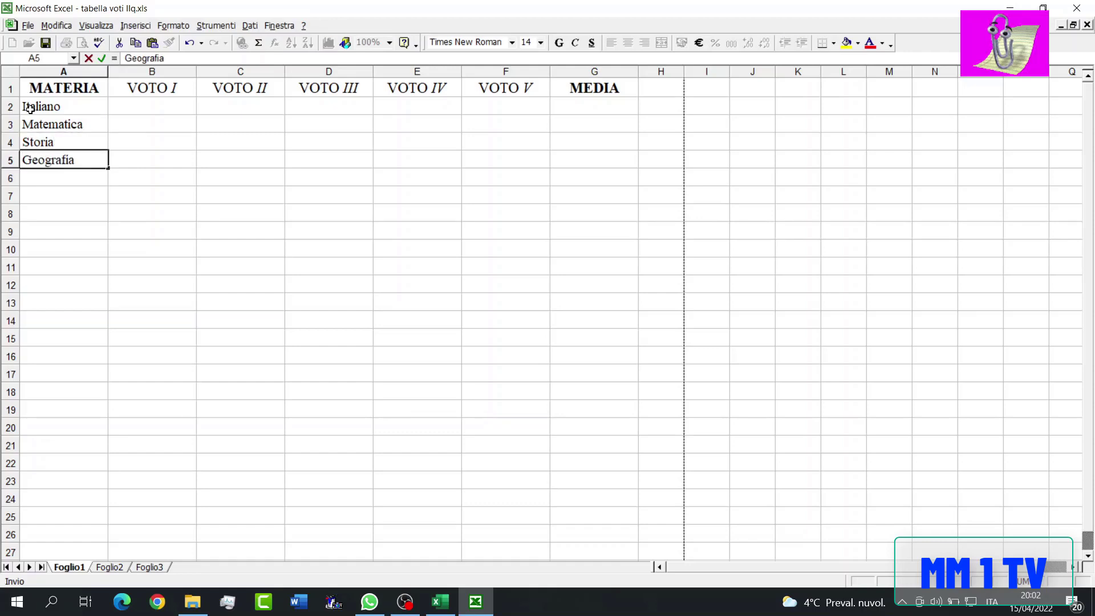
key("Return")
- Enter the subjects Informatica, Chimica and Fisica in cells A6 to A8
type("I")
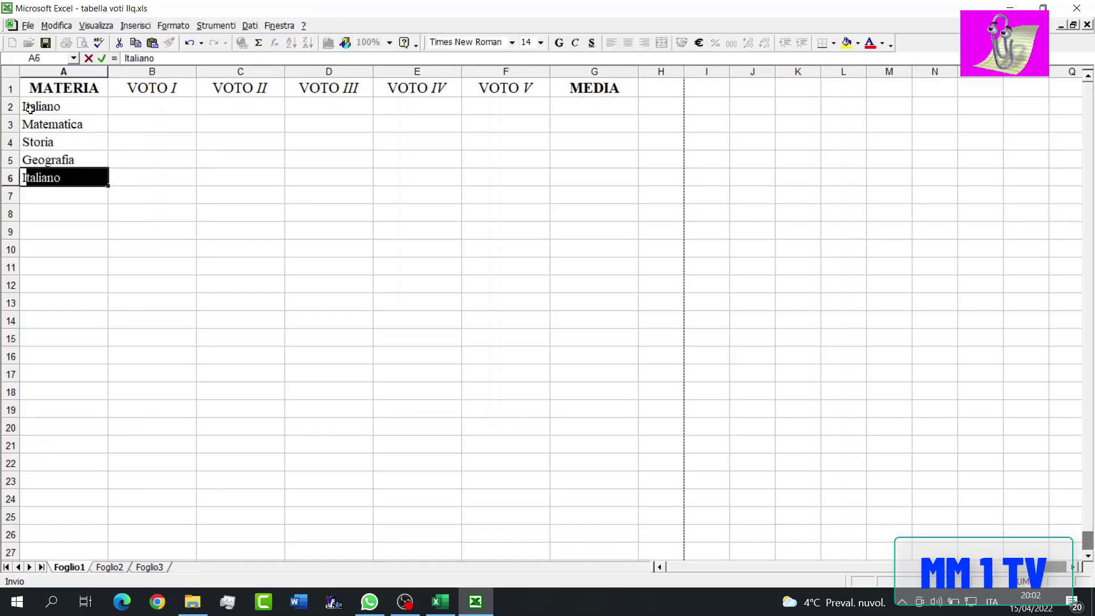
type("nformatica")
key("Return")
type("Chimica")
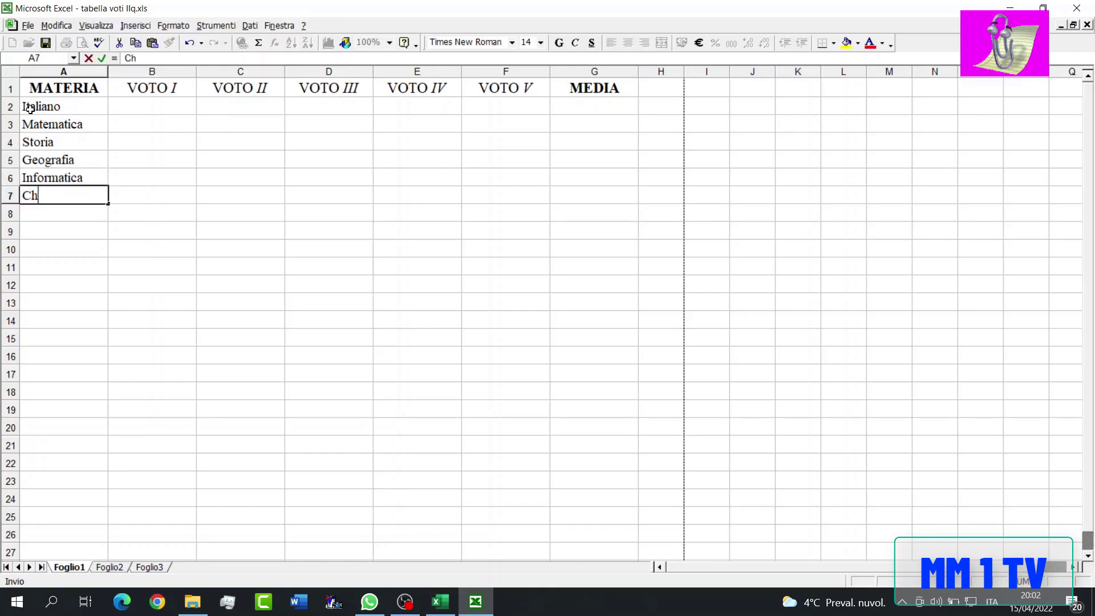
key("Return")
type("FI")
type("isica")
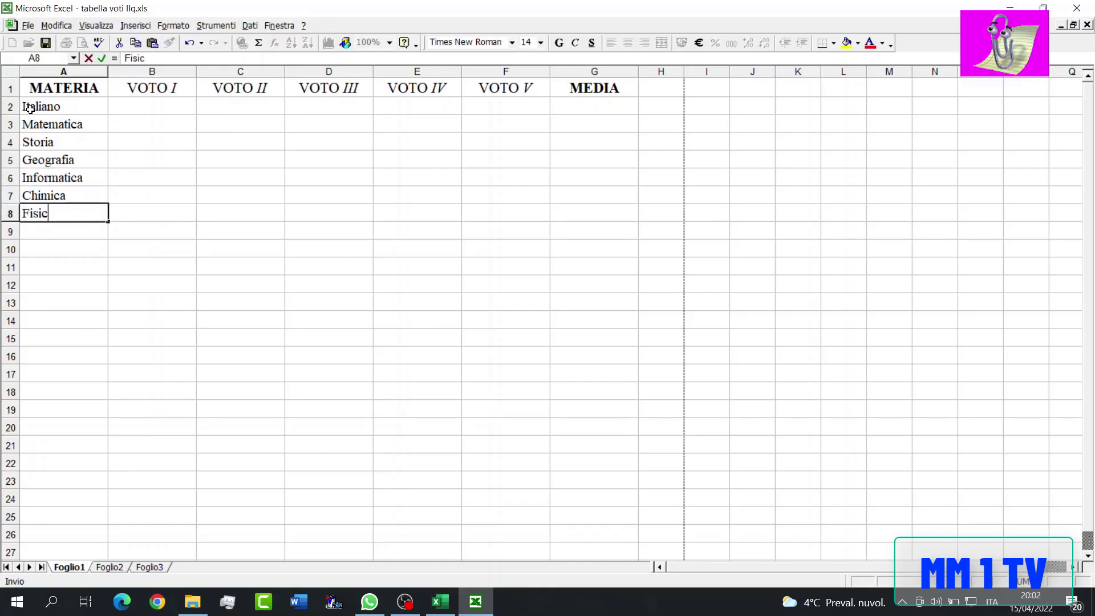
key("Return")
- Insert the CASUALE function in B2 and multiply it by 10, giving the formula =CASUALE()*10
left_click(150, 106)
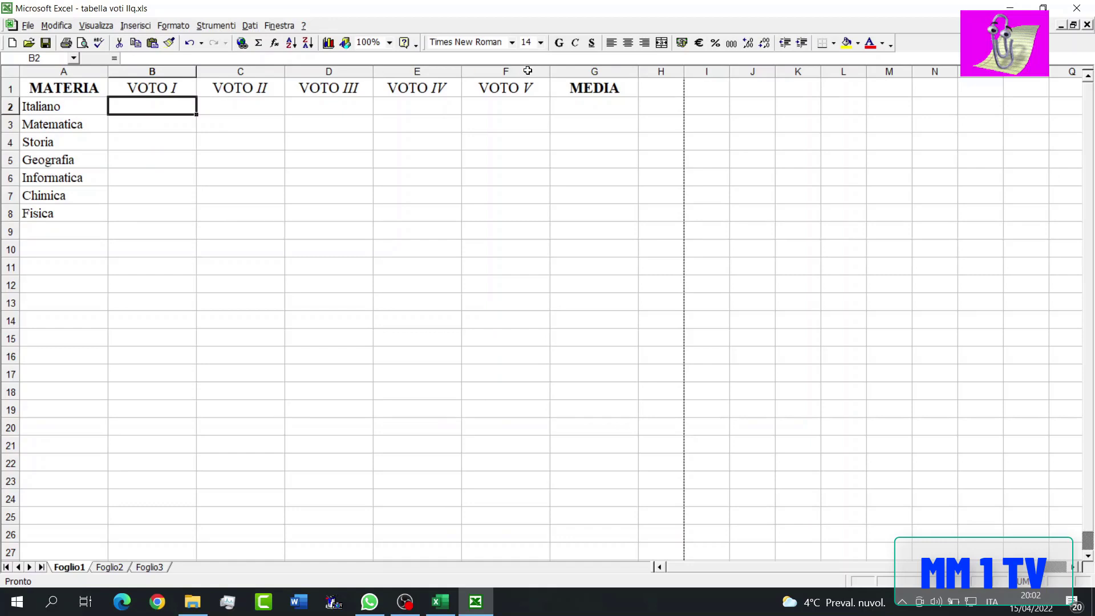
left_click(274, 42)
left_click(559, 304)
left_click(615, 450)
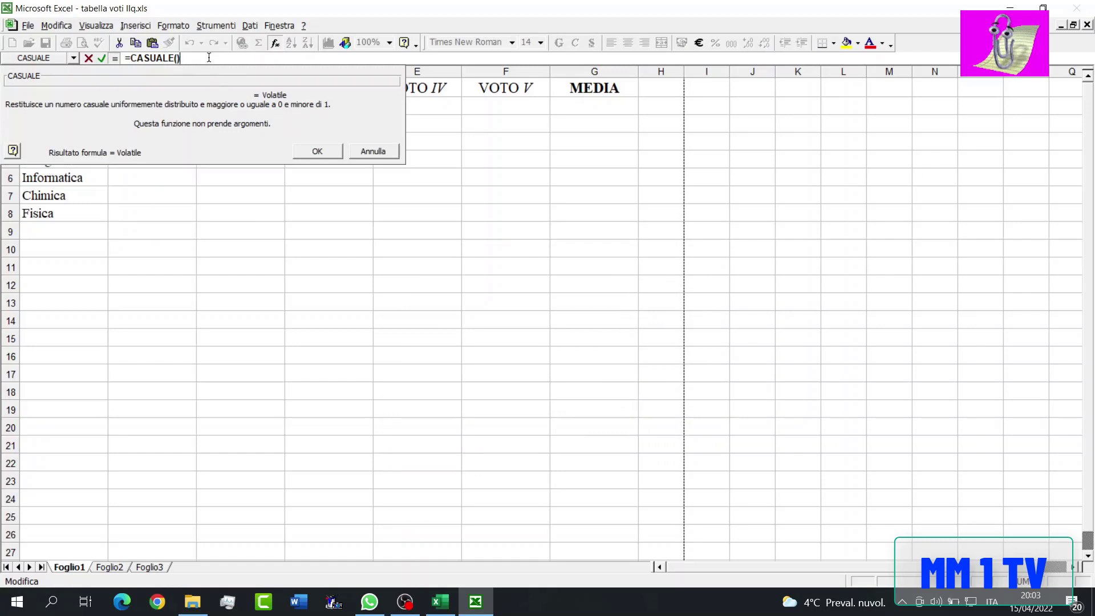
type("*10")
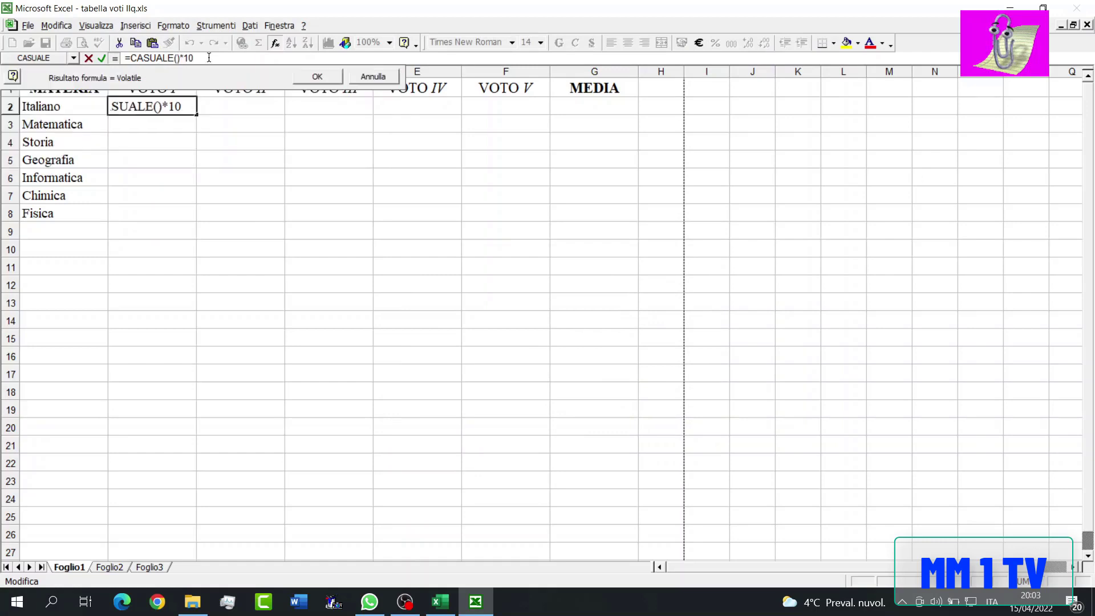
left_click(318, 76)
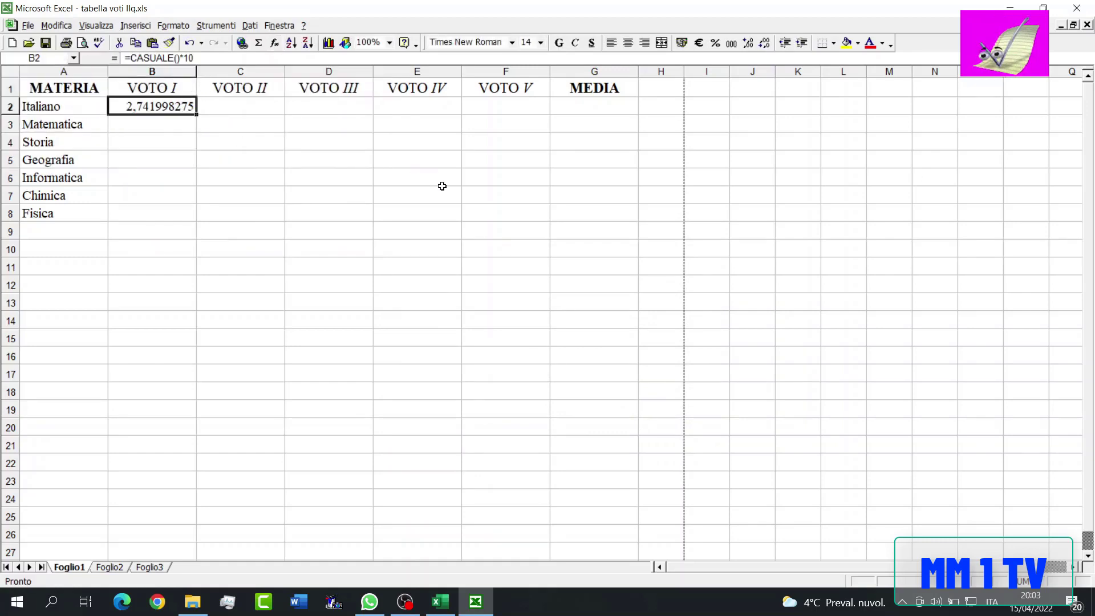
- Format the grade cells B2:F8 with the Numero category at two decimal places and centre their contents
left_click(532, 214, "shift")
right_click(532, 214)
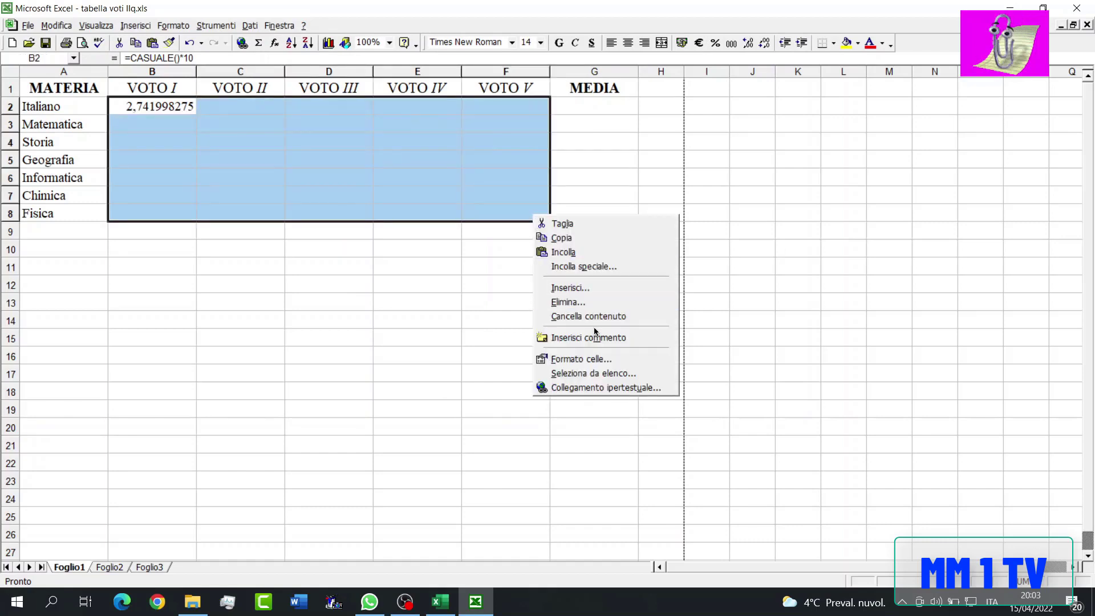
left_click(589, 360)
left_click(485, 288)
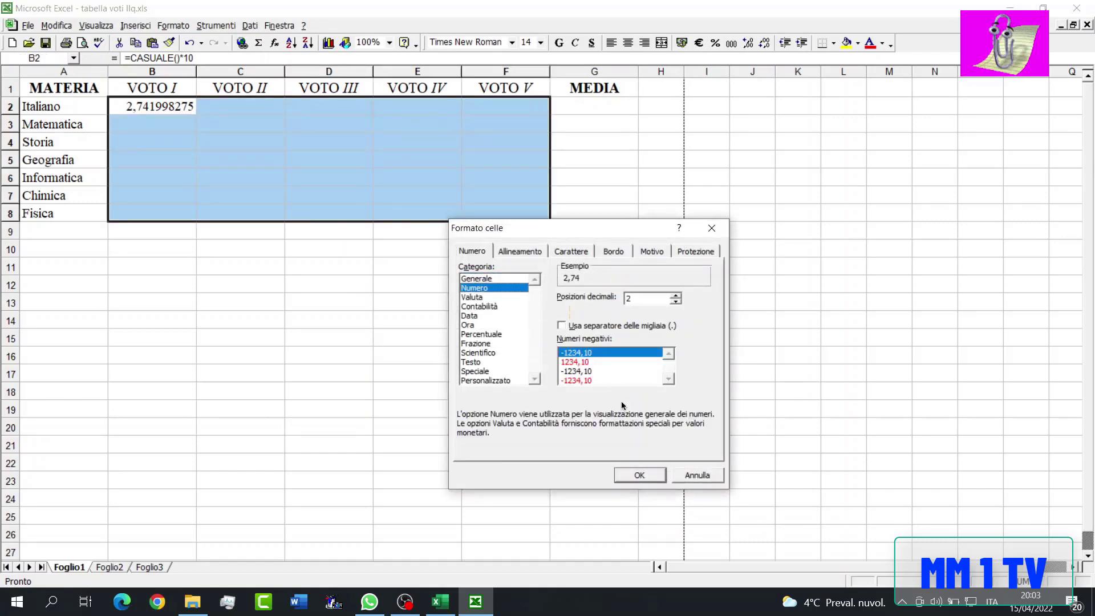
left_click(635, 475)
left_click(627, 43)
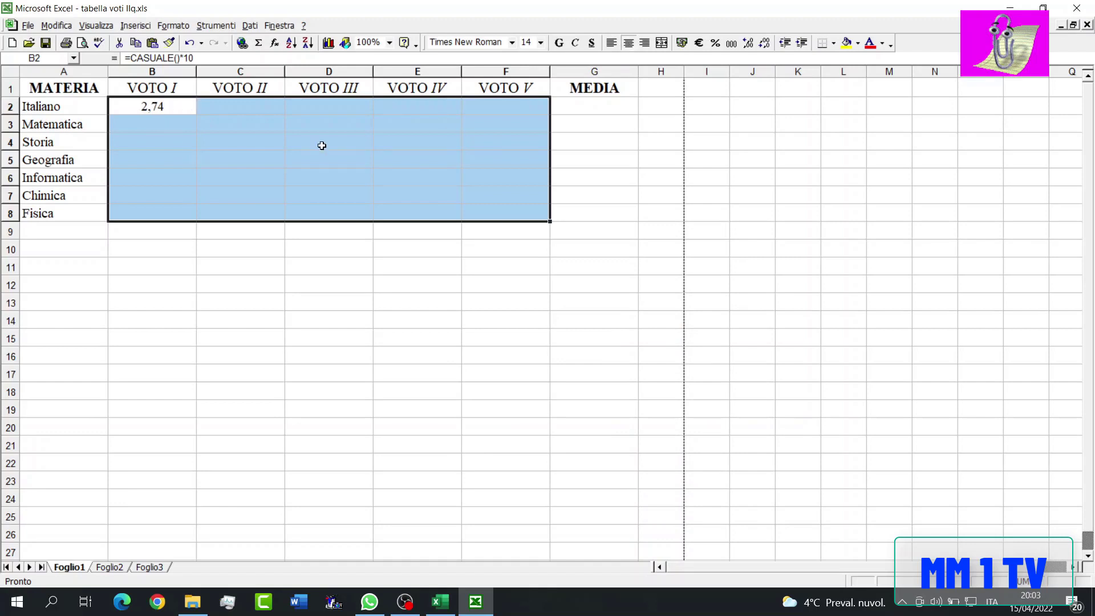
- Centre the MEDIA cells G2:G8 and fill the random grade formula from B2 across the range B2:F8
left_click_drag(560, 109, 594, 215)
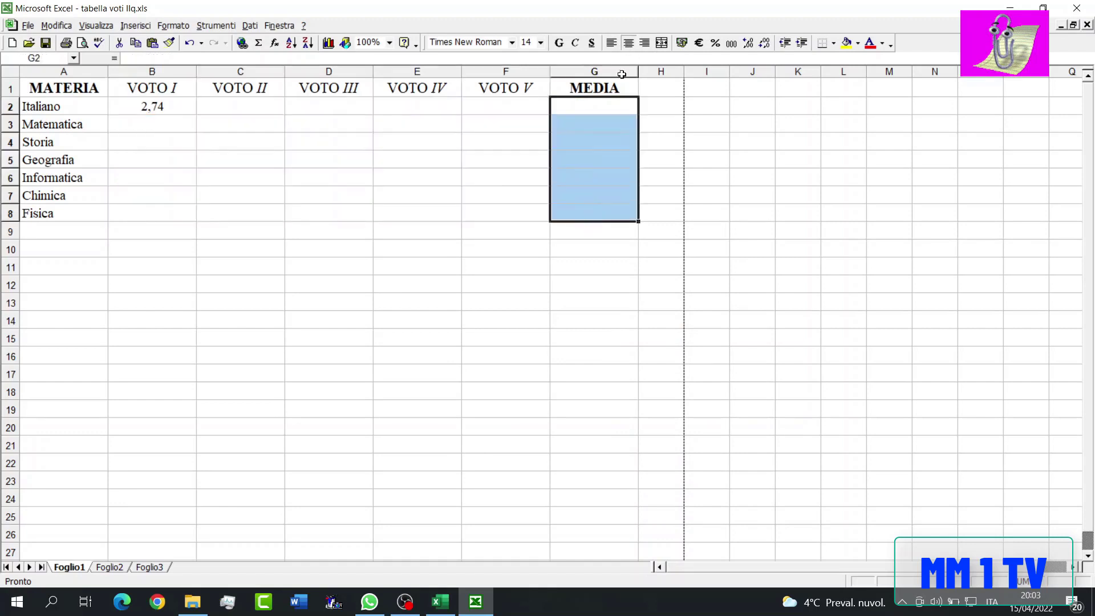
left_click(146, 106)
left_click_drag(194, 113, 540, 216)
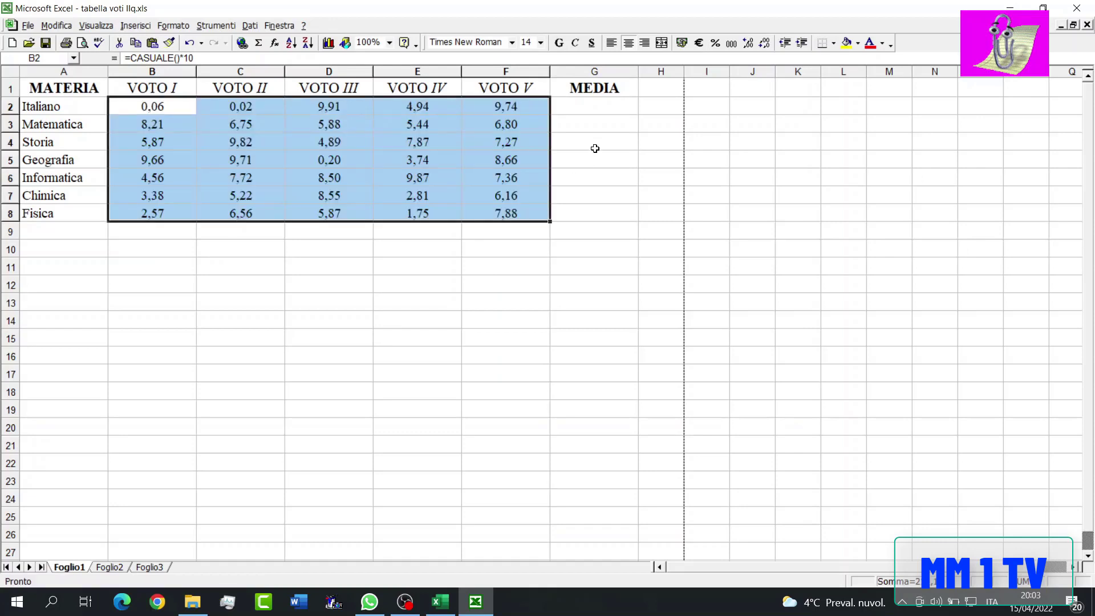
- Average B2:F2 in G2 with the MEDIA function and fill the formula down to G8
left_click(600, 106)
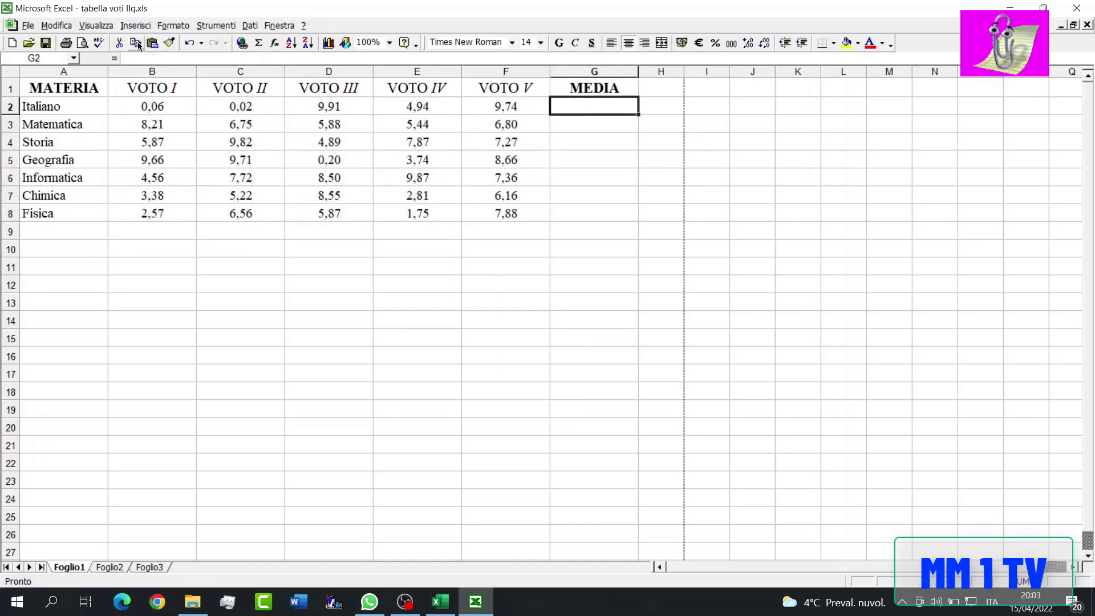
left_click(274, 43)
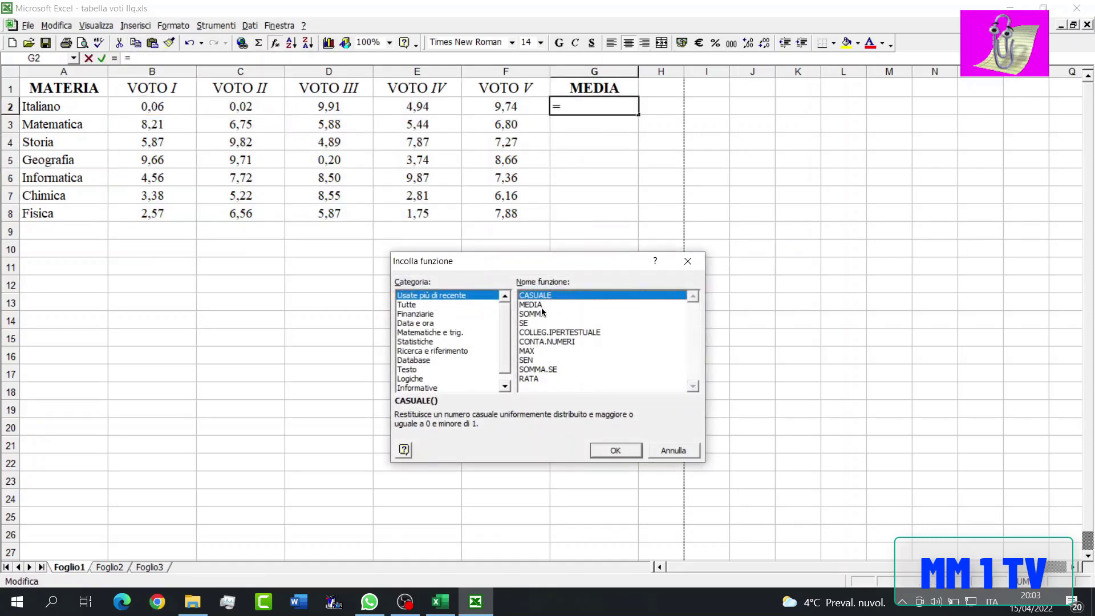
double_click(541, 307)
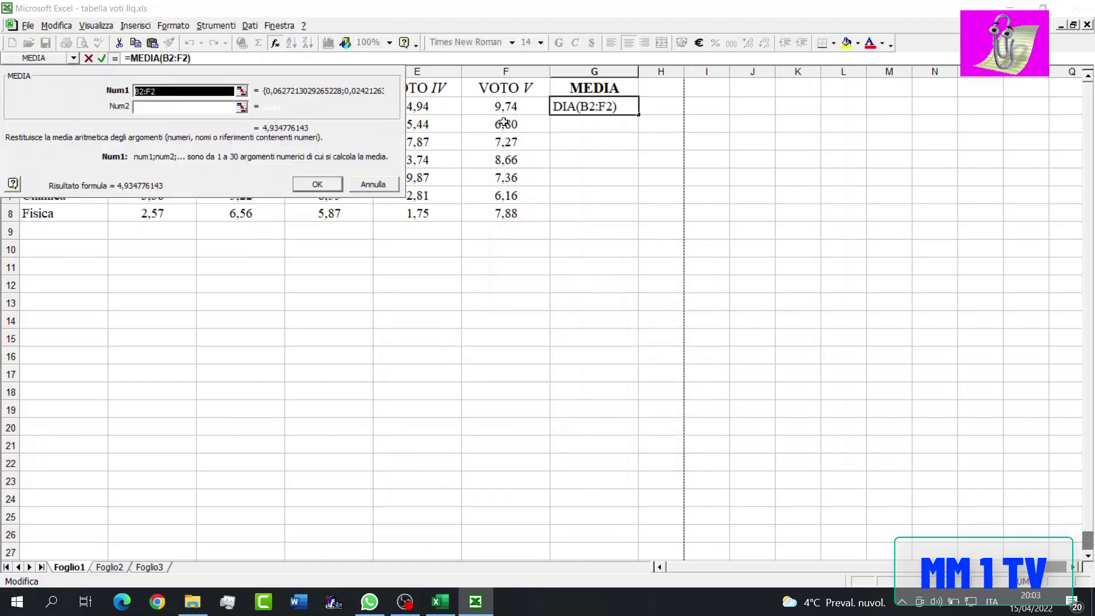
left_click(318, 188)
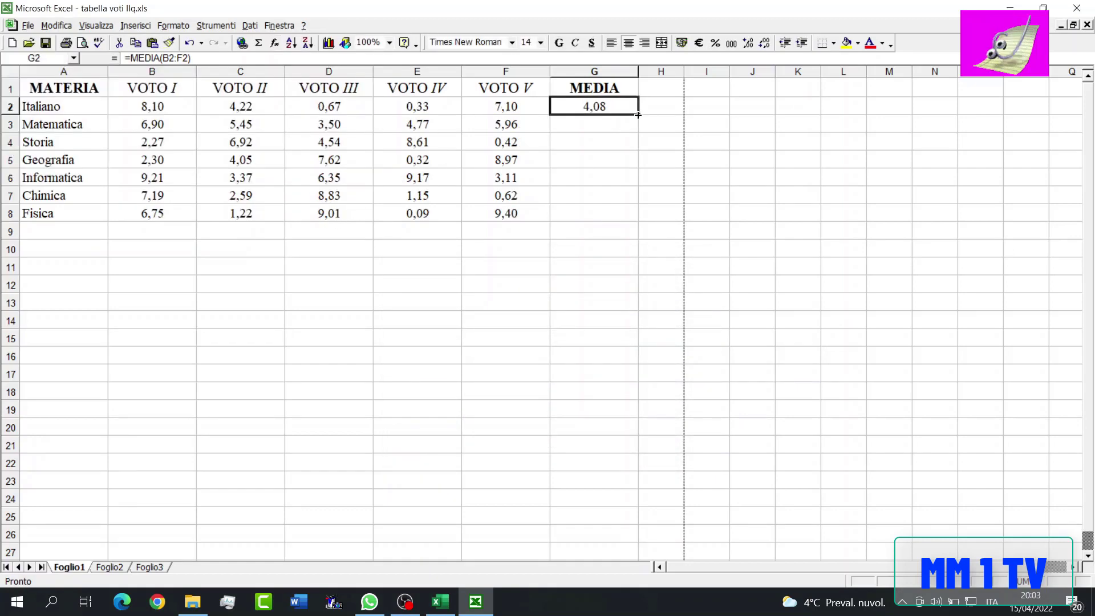
left_click_drag(638, 117, 623, 217)
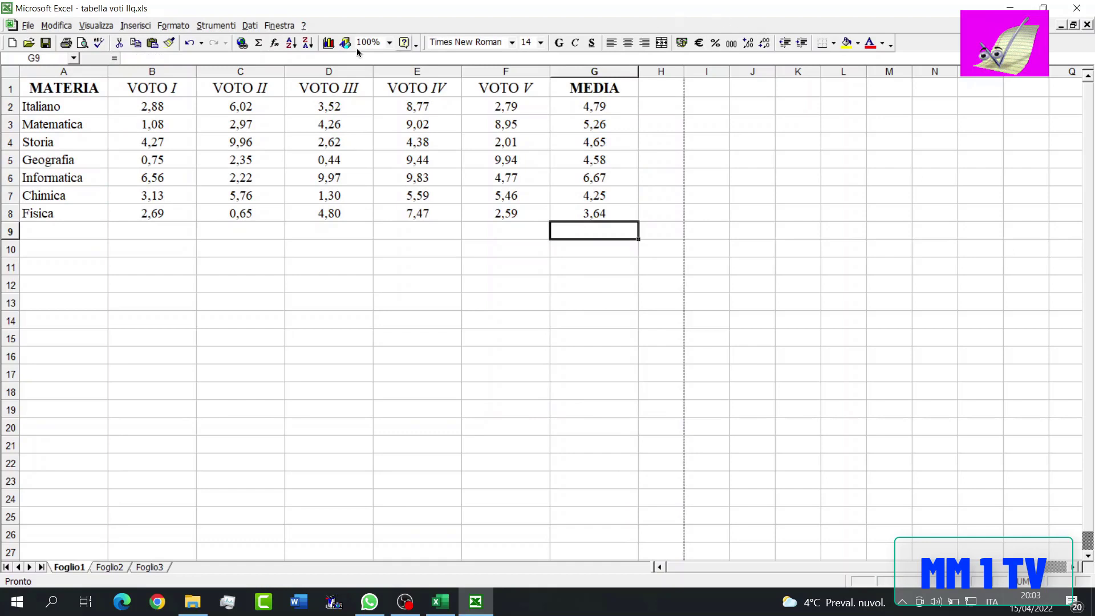
- Calculate the overall average of G2:G8 in G9 with the MEDIA function
left_click(274, 43)
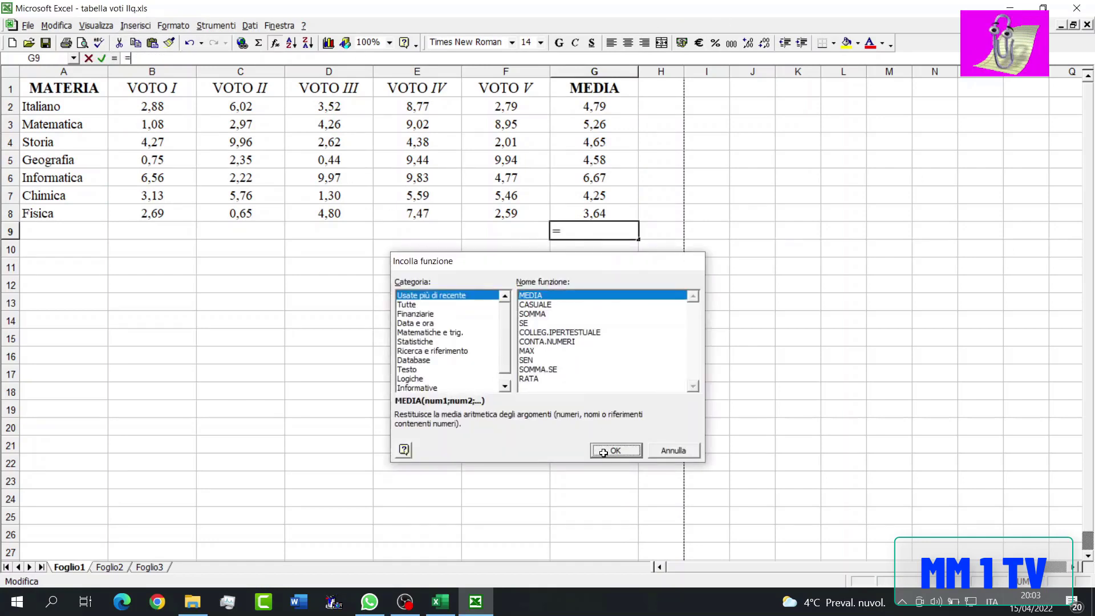
left_click(603, 452)
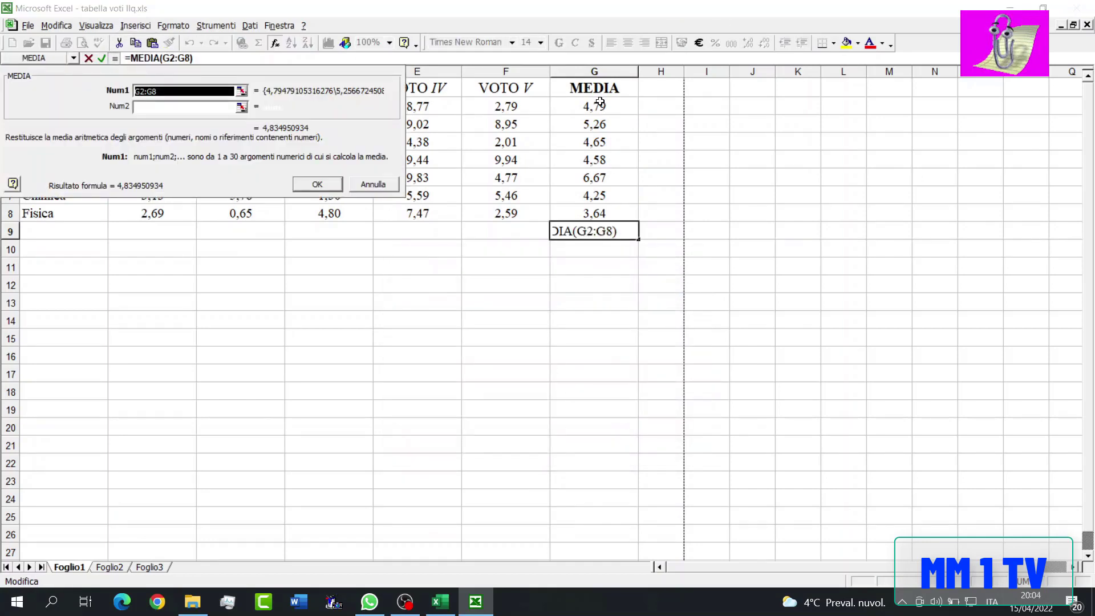
left_click(305, 186)
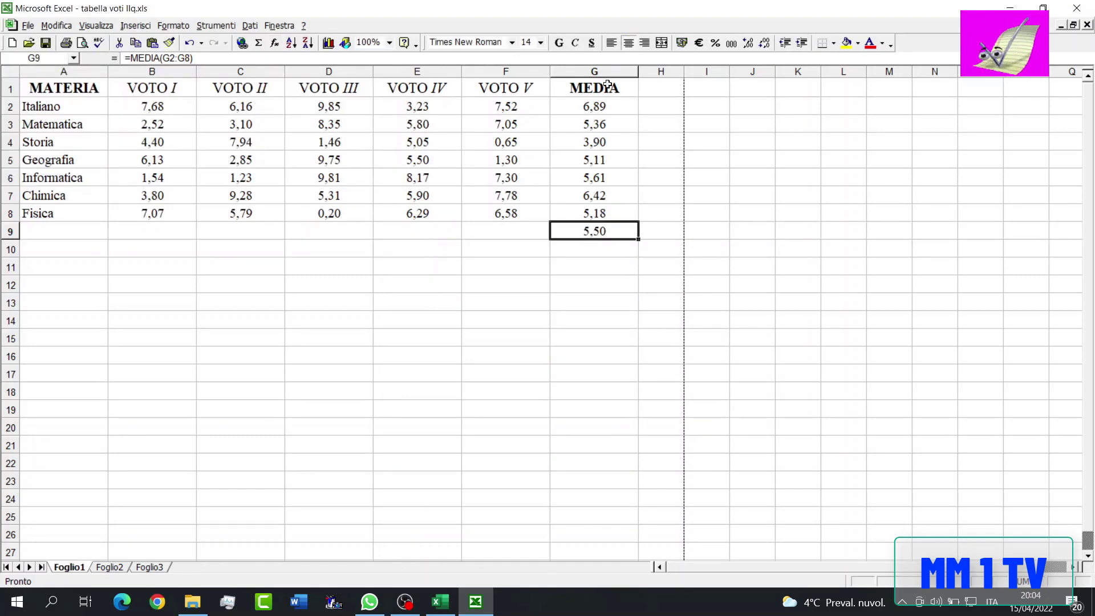
- Add a conditional format to B2:G9 that shades cells red when the value is less than 6
left_click(131, 101)
left_click(608, 238, "shift")
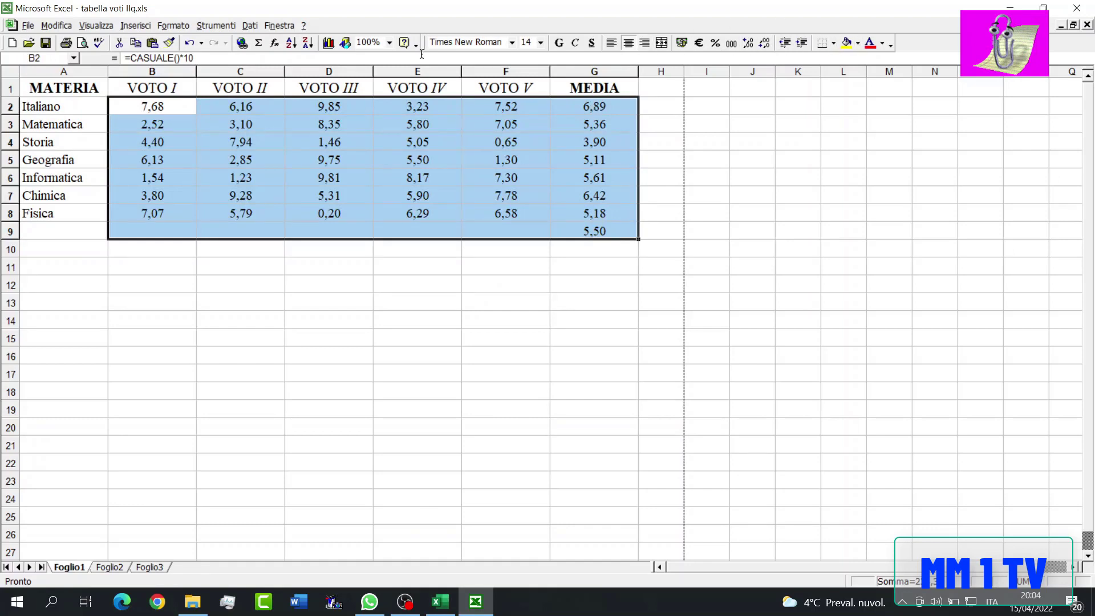
left_click(173, 25)
left_click(209, 118)
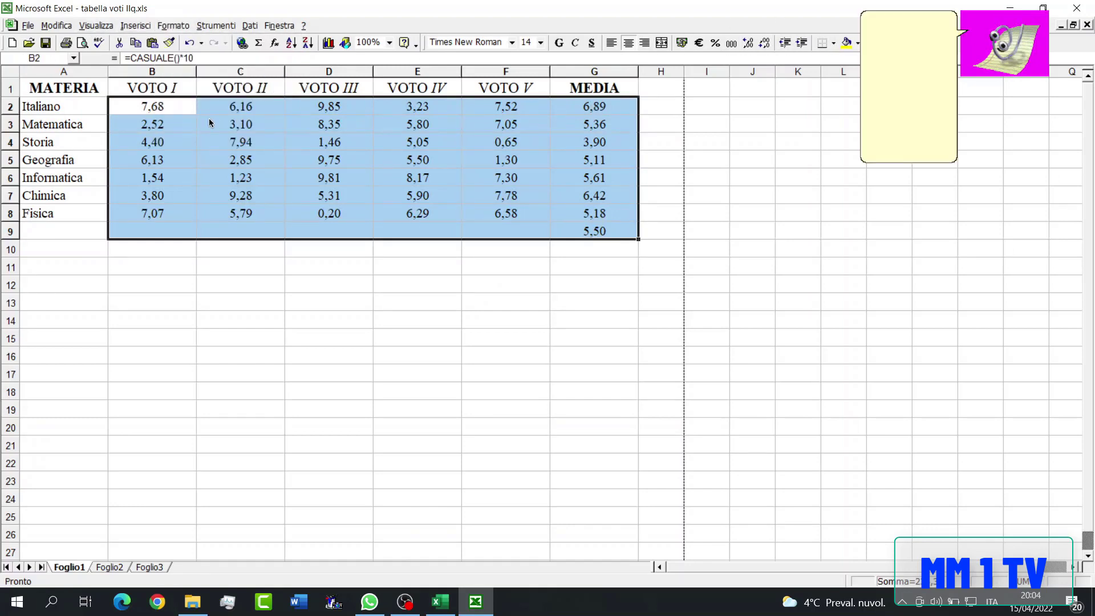
left_click(527, 345)
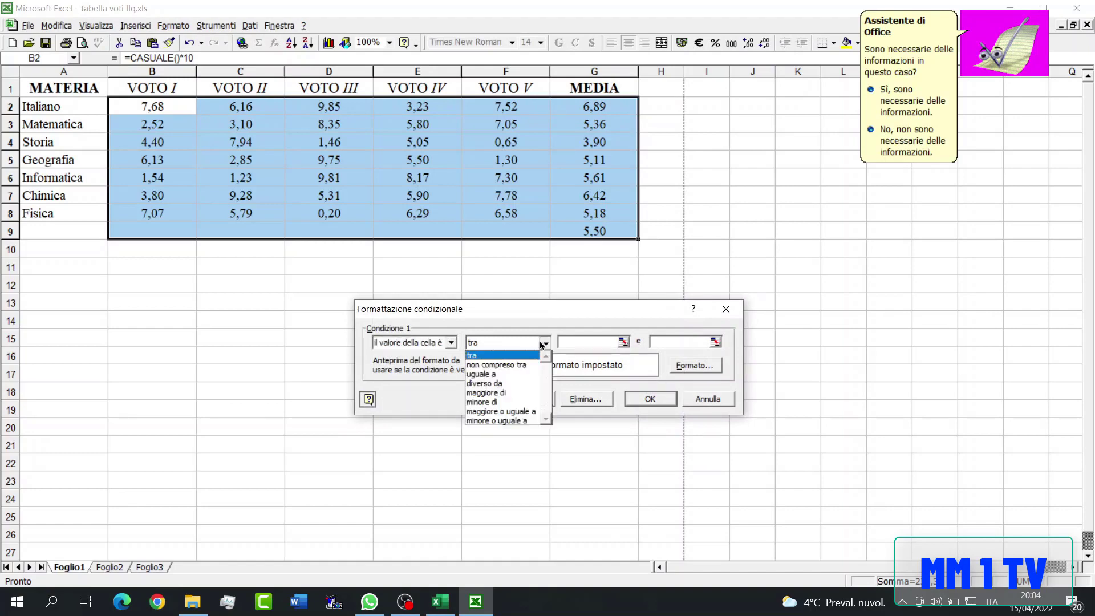
left_click(502, 399)
left_click(578, 344)
left_click(695, 365)
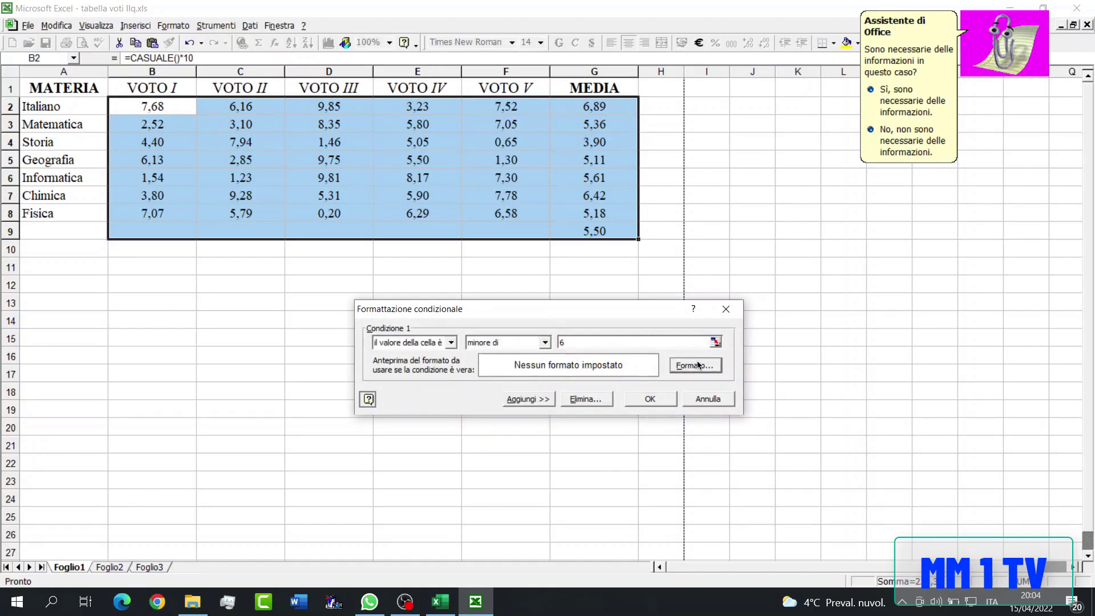
left_click(478, 256)
left_click(512, 256)
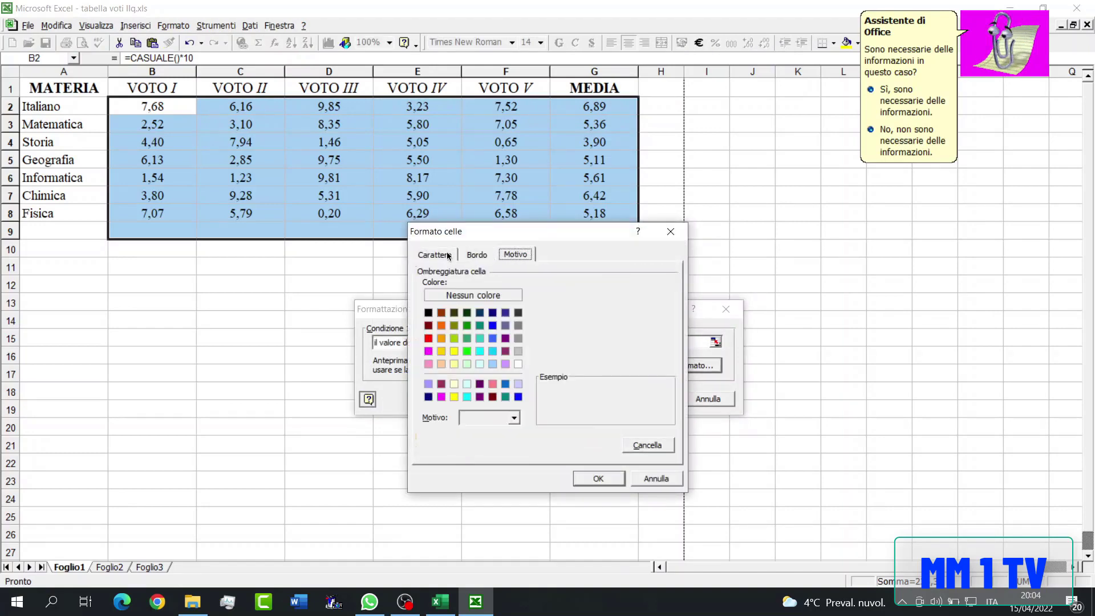
left_click(428, 338)
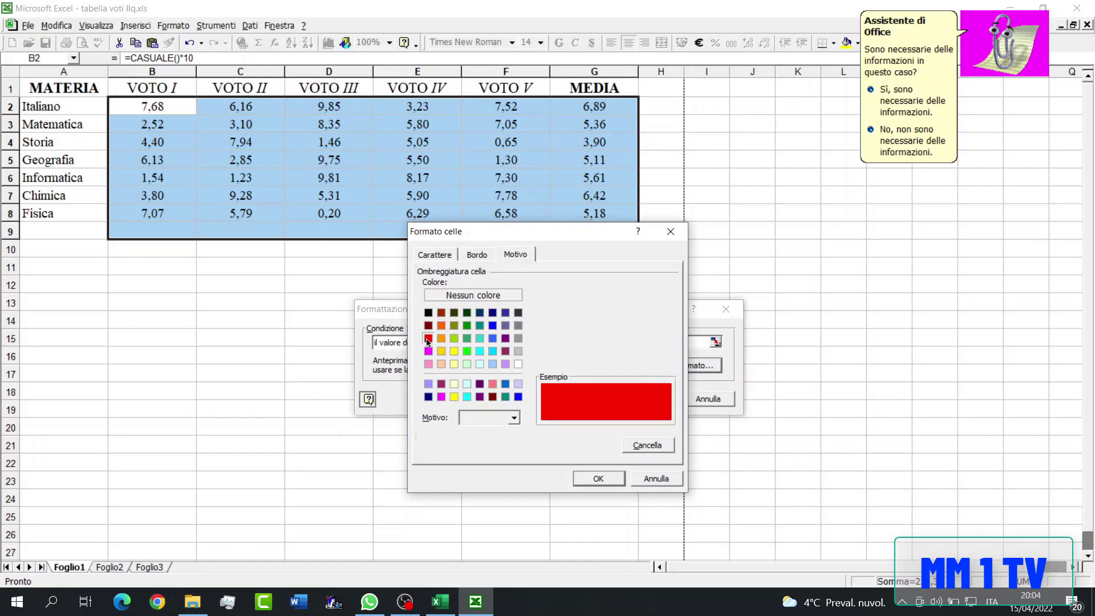
left_click(599, 479)
- Add a second condition shading values greater than or equal to 6 bright green, and apply the conditional formatting
left_click(530, 401)
left_click(545, 407)
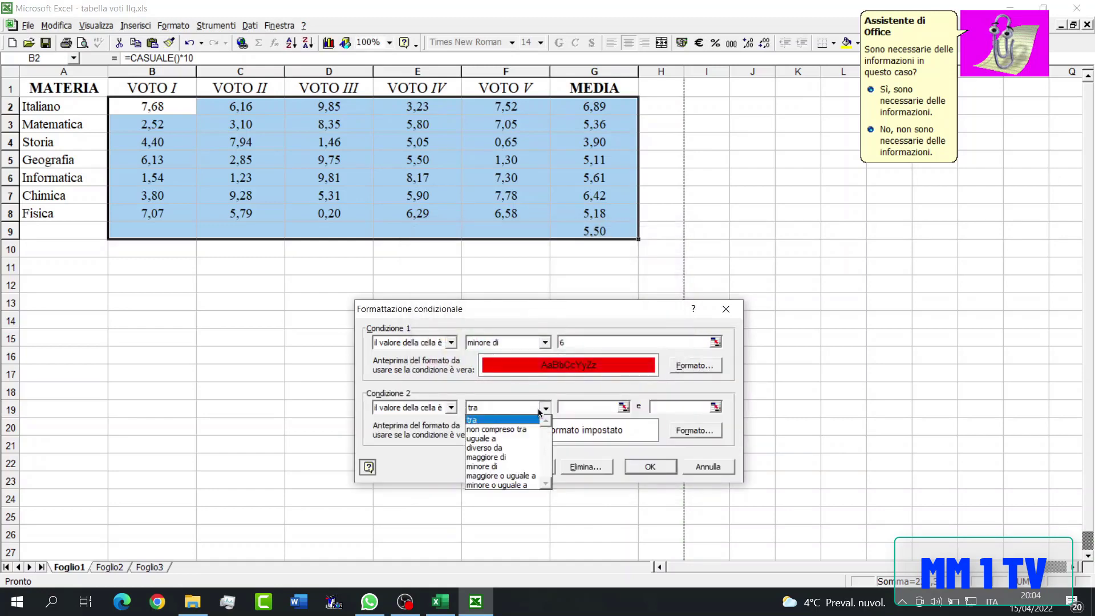
left_click(526, 475)
left_click(568, 407)
type("6")
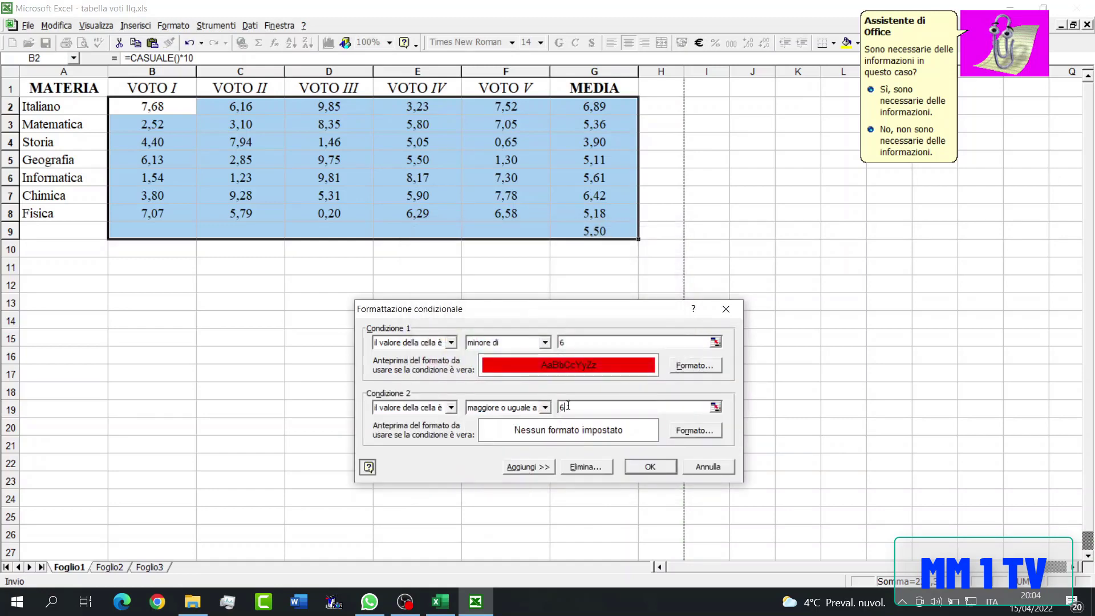
left_click(685, 432)
left_click(465, 340)
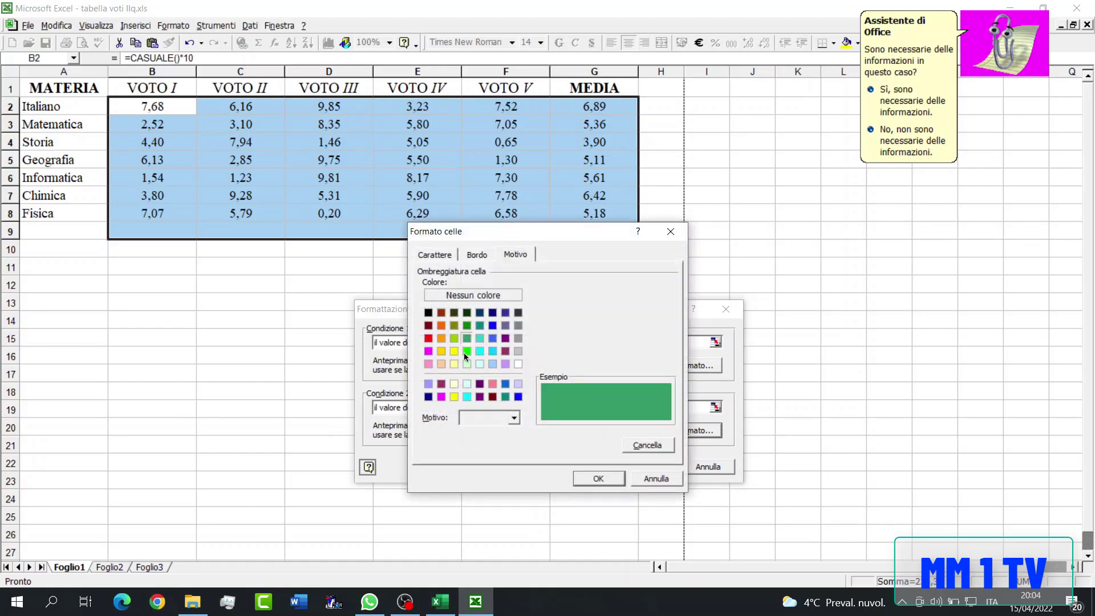
left_click(465, 351)
left_click(595, 477)
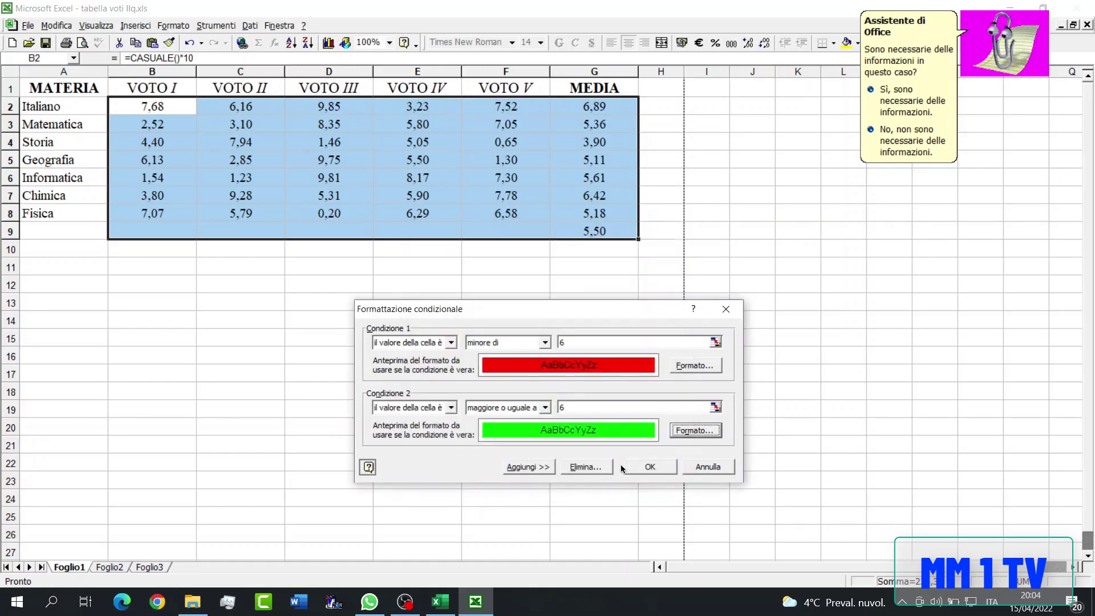
left_click(653, 466)
- Delete conditional formatting conditions 1 and 2 from the empty cells B9:F9
left_click_drag(161, 232, 516, 231)
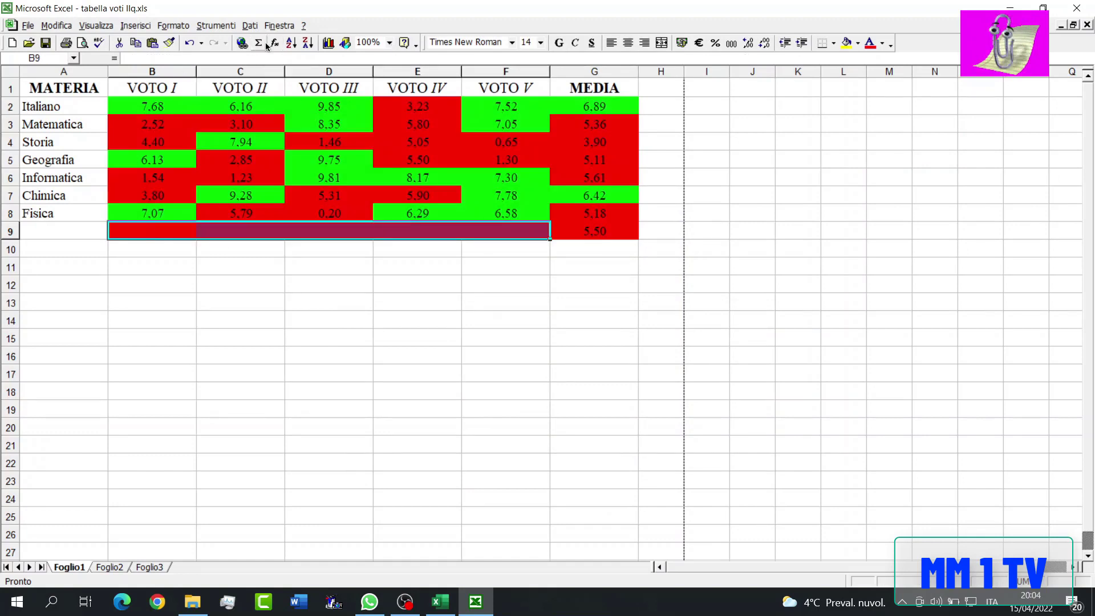
left_click(173, 26)
left_click(239, 121)
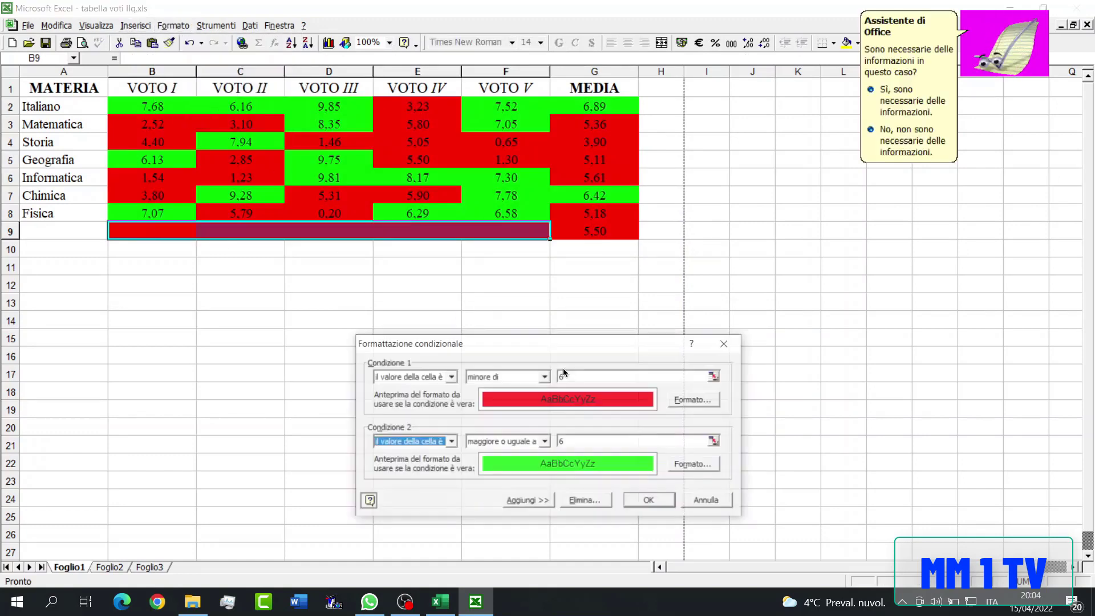
left_click(570, 501)
left_click(525, 397)
left_click(515, 382)
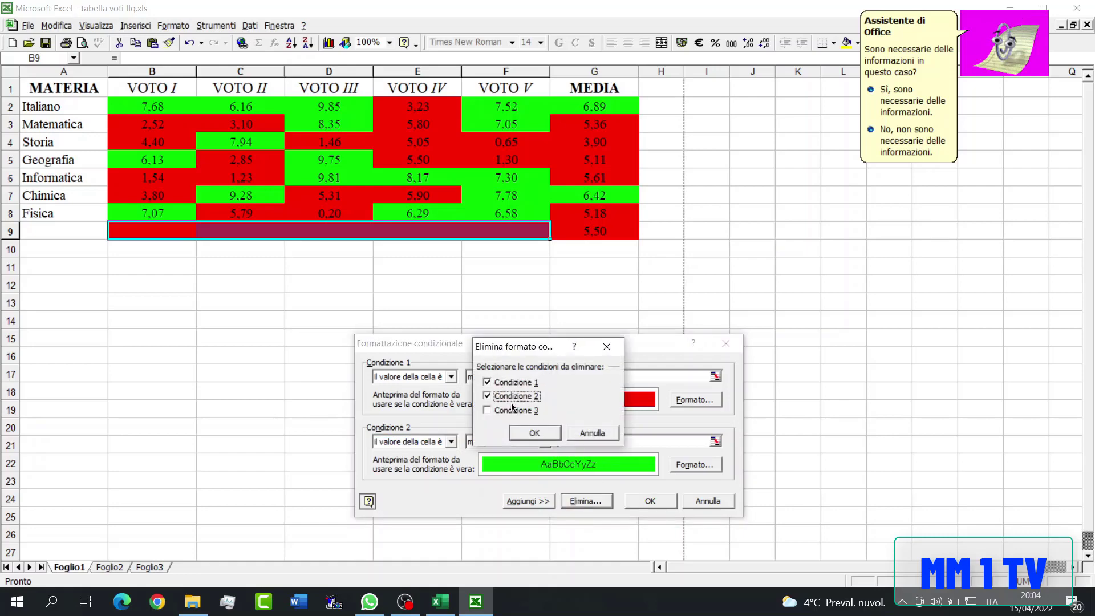
left_click(520, 432)
left_click(659, 437)
left_click(594, 440)
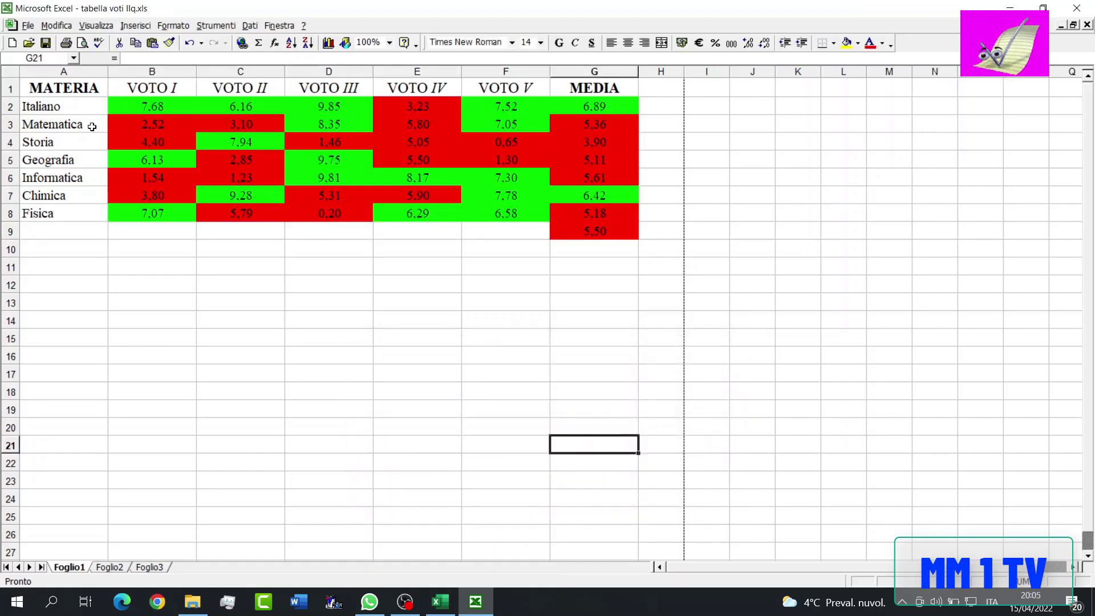
- Apply outside borders around the table range A1:G9
left_click_drag(63, 88, 638, 231)
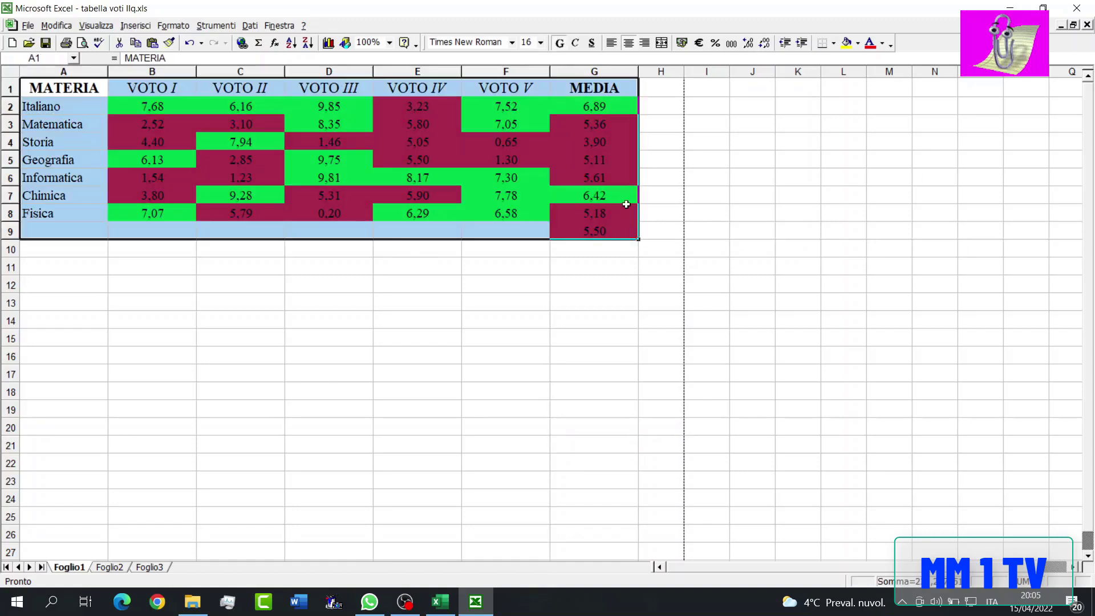
left_click(833, 42)
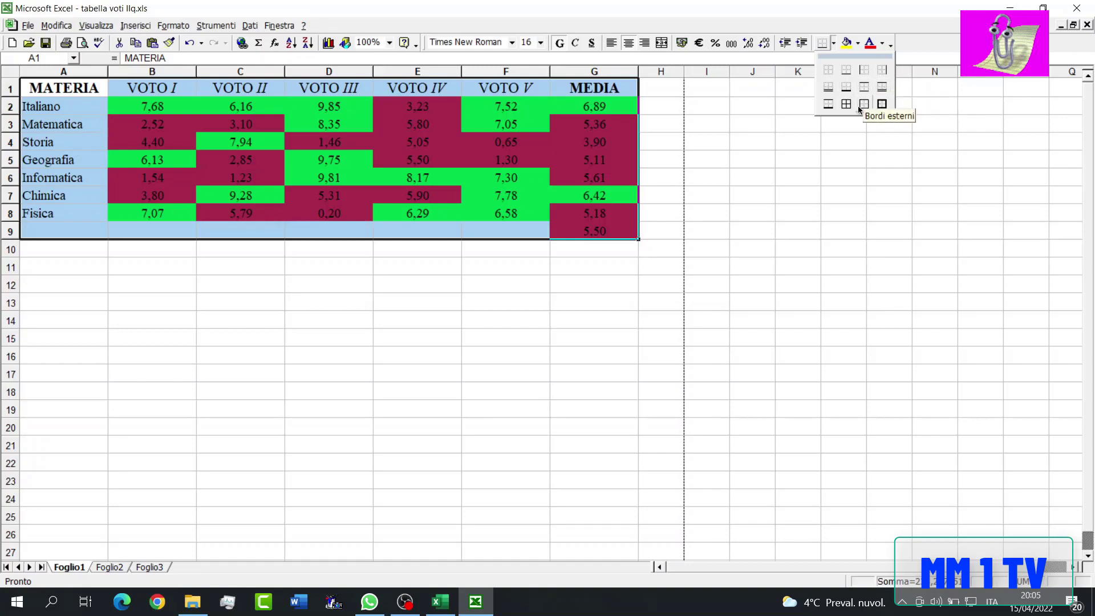
left_click(864, 105)
left_click(766, 159)
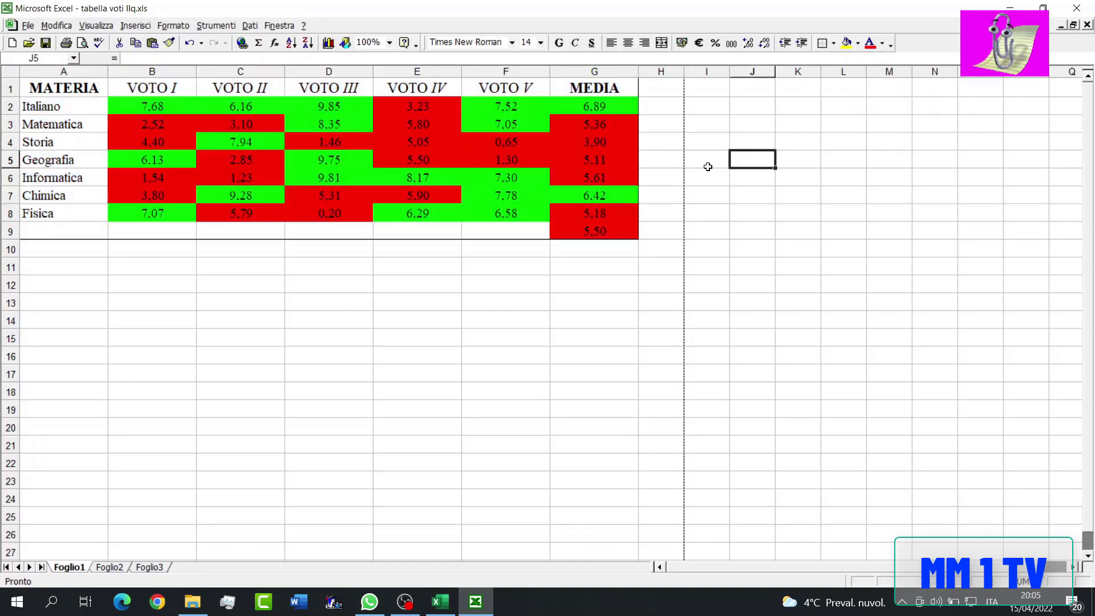
- Fill the subject column A1:A8 and the headings B1:G1 with yellow
left_click(57, 87)
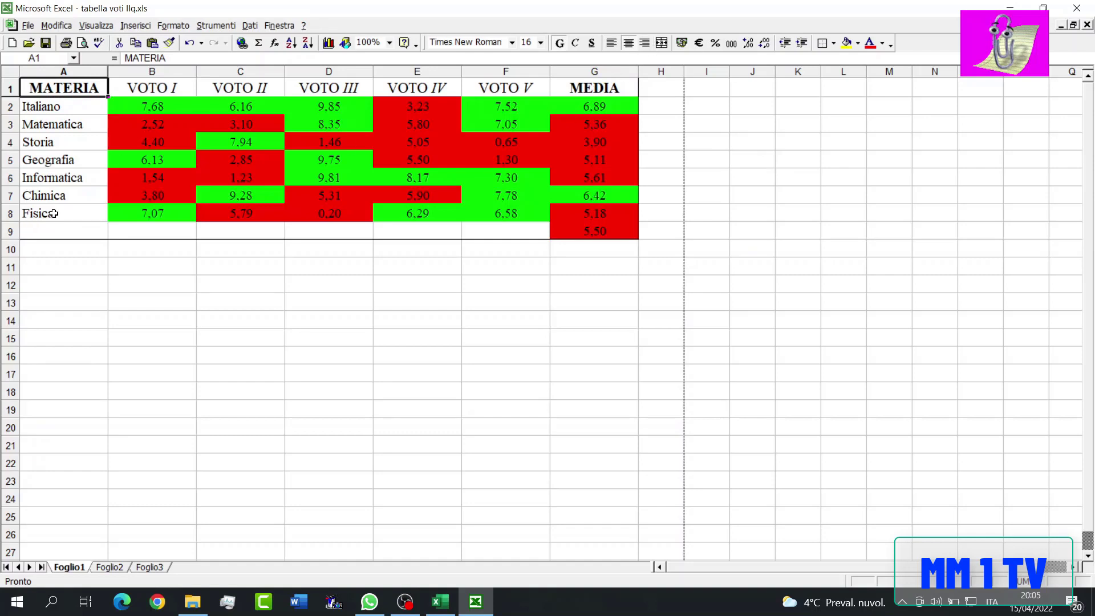
left_click_drag(54, 213, 57, 88)
left_click(847, 43)
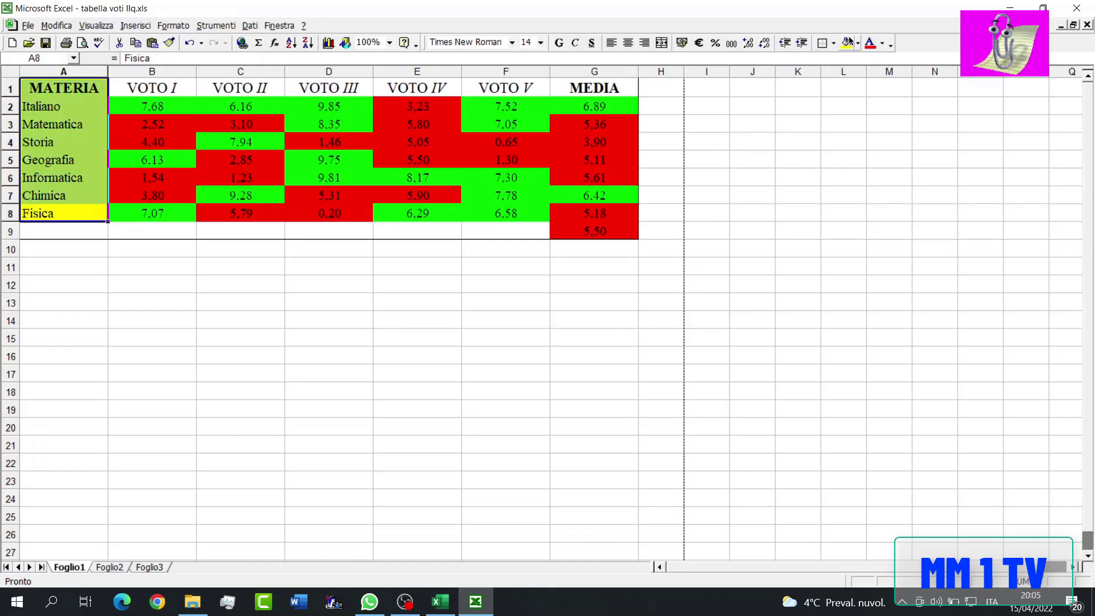
left_click_drag(627, 87, 127, 85)
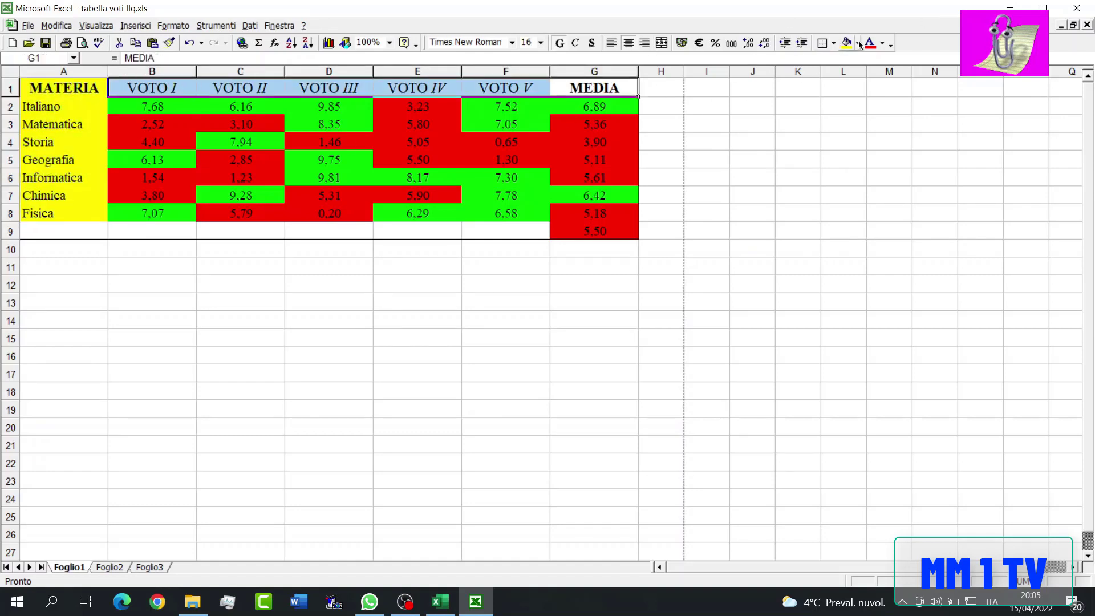
left_click(848, 42)
- Add a bottom border across columns A to G beneath each table row from 1 to 8
left_click(91, 92, "shift")
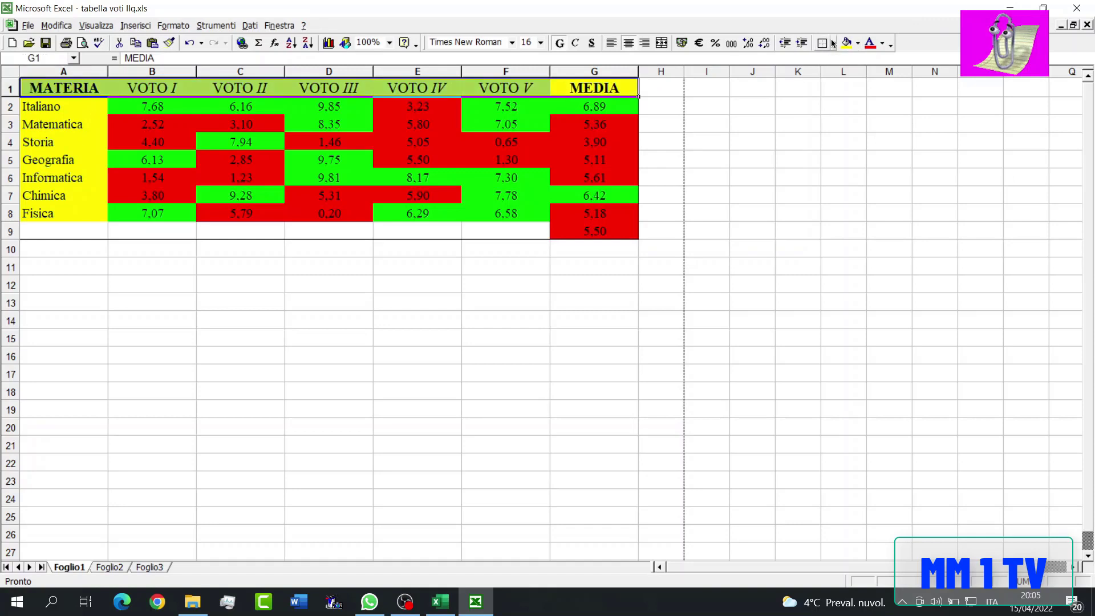
left_click(832, 43)
left_click(836, 77)
left_click_drag(90, 106, 593, 106)
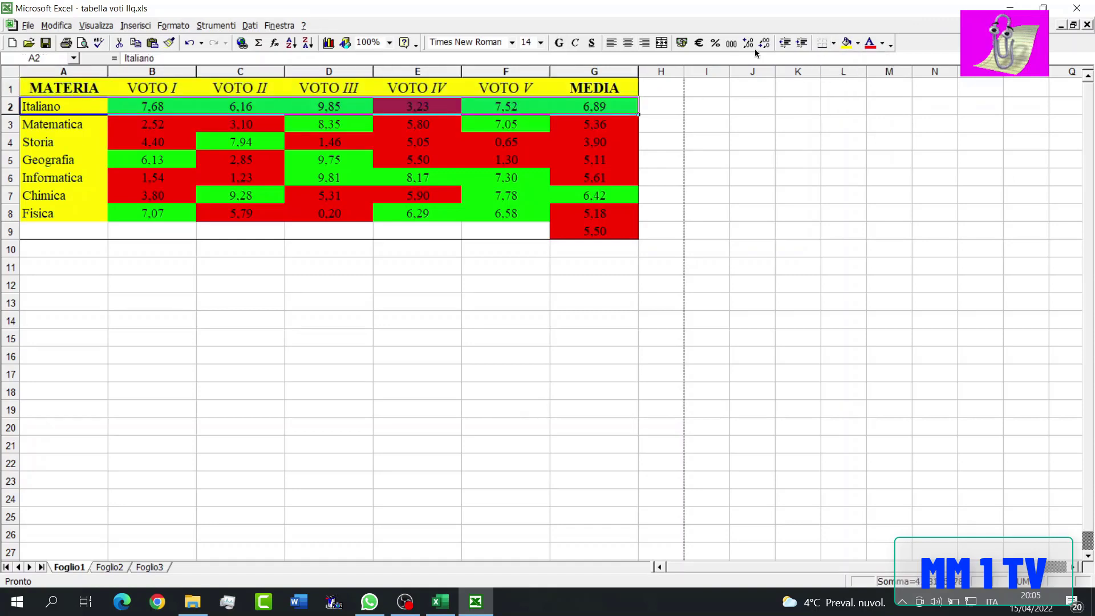
left_click(821, 43)
left_click_drag(90, 124, 564, 125)
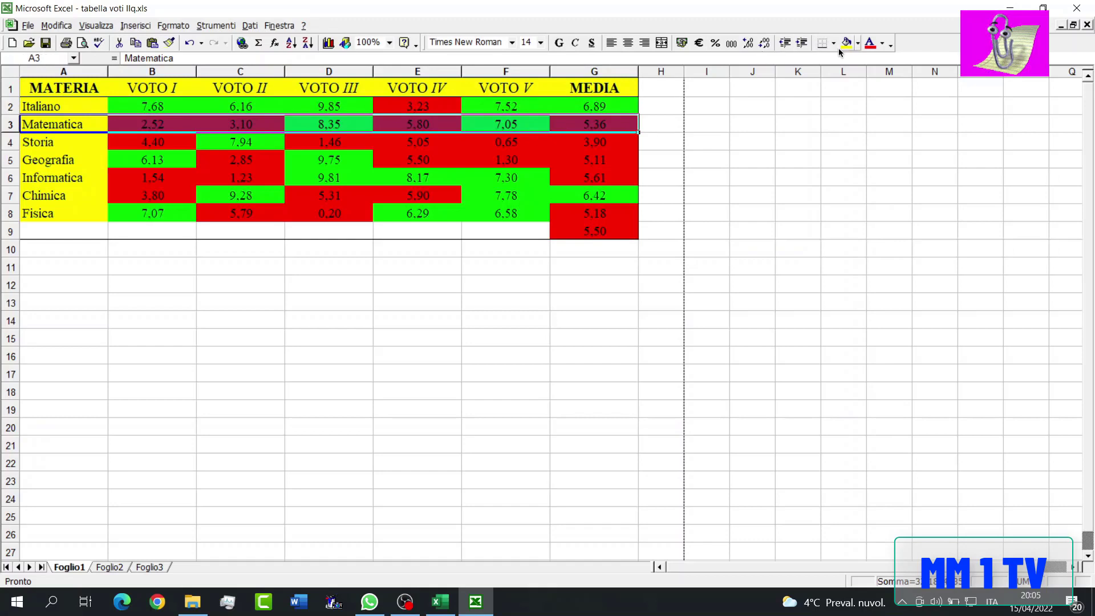
left_click(822, 43)
left_click_drag(43, 142, 593, 143)
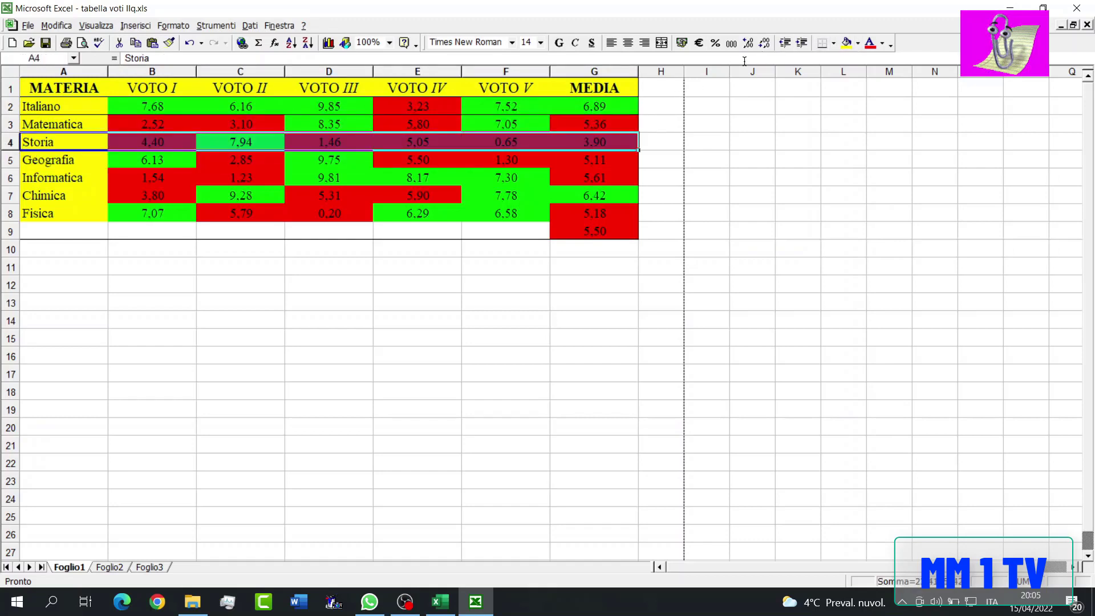
left_click_drag(87, 166, 34, 177)
left_click(822, 42)
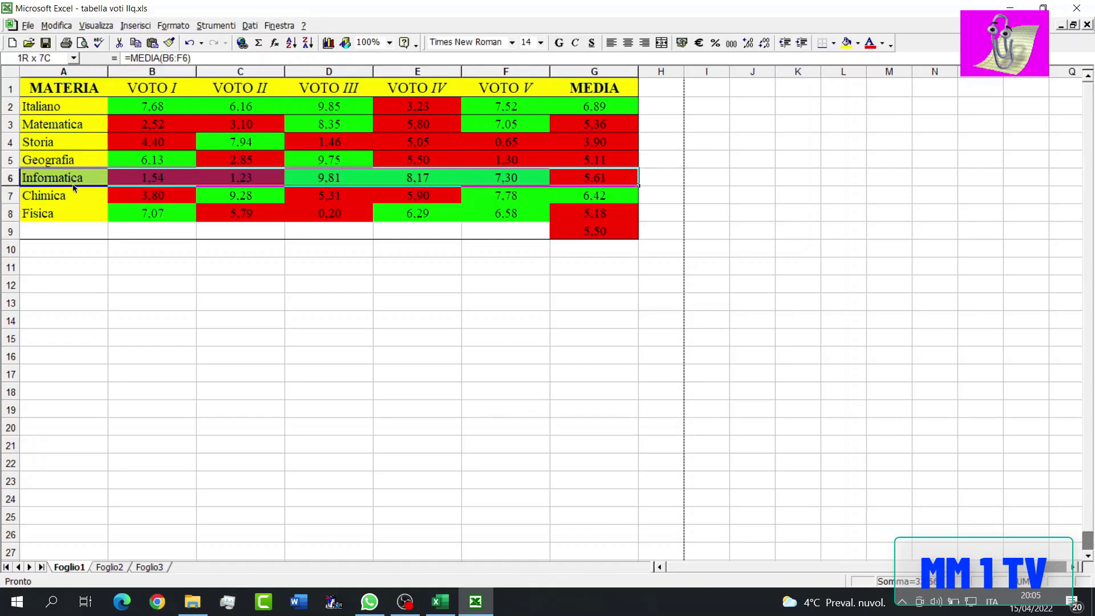
left_click(833, 43)
left_click(816, 43)
left_click_drag(593, 195, 97, 194)
left_click_drag(599, 216, 86, 214)
left_click(822, 42)
- Recalculate the worksheet repeatedly to generate new random grades and test the averages and conditional colours
key("F9")
key("F9")
key("F9")
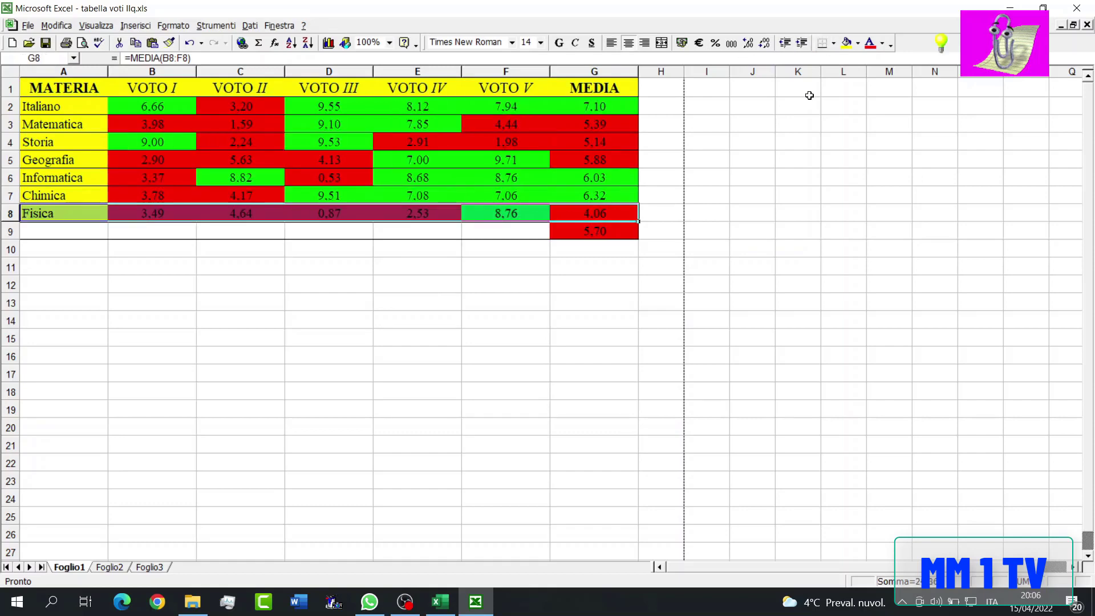
key("F9")
key("F9")
key("F9")
key("F9")
key("F9")
key("F9")
key("F9")
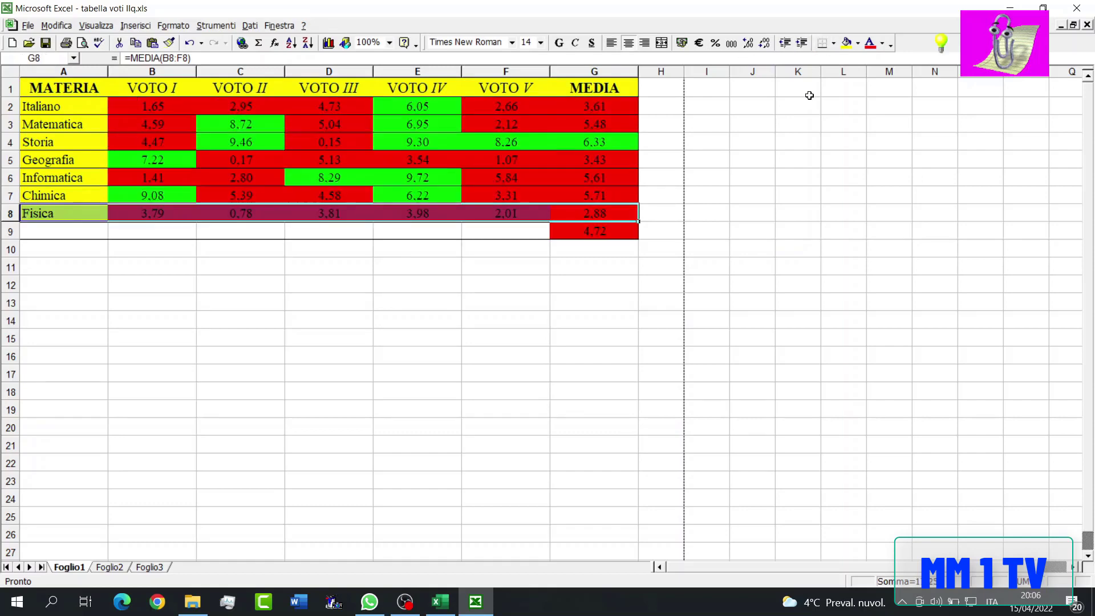
key("F9")
key("F9")
key("F9")
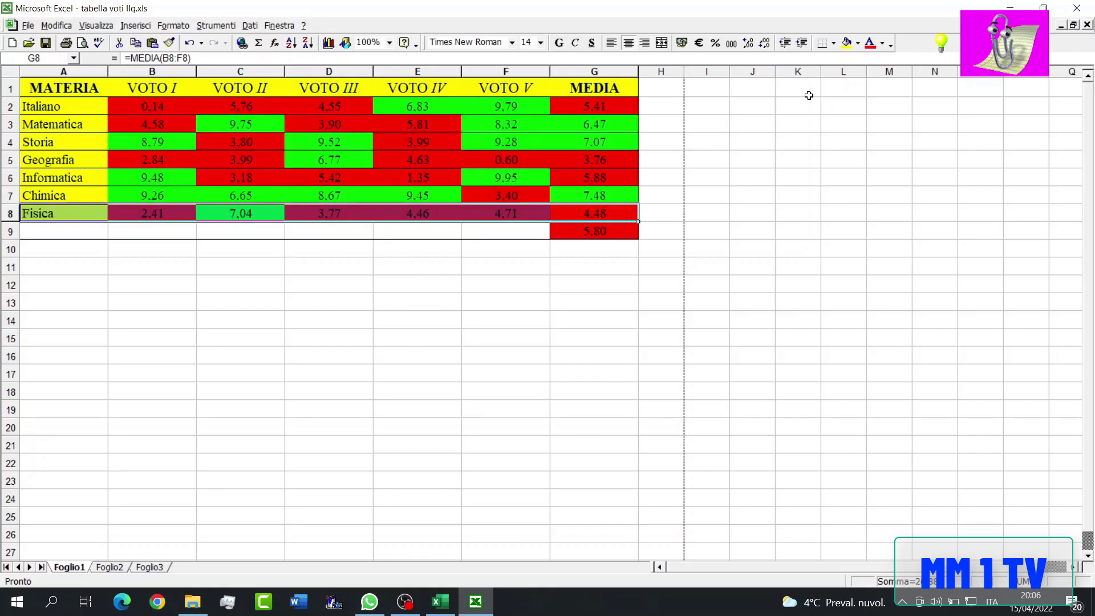
key("F9")
key("F9")
key("F9")
key("F9")
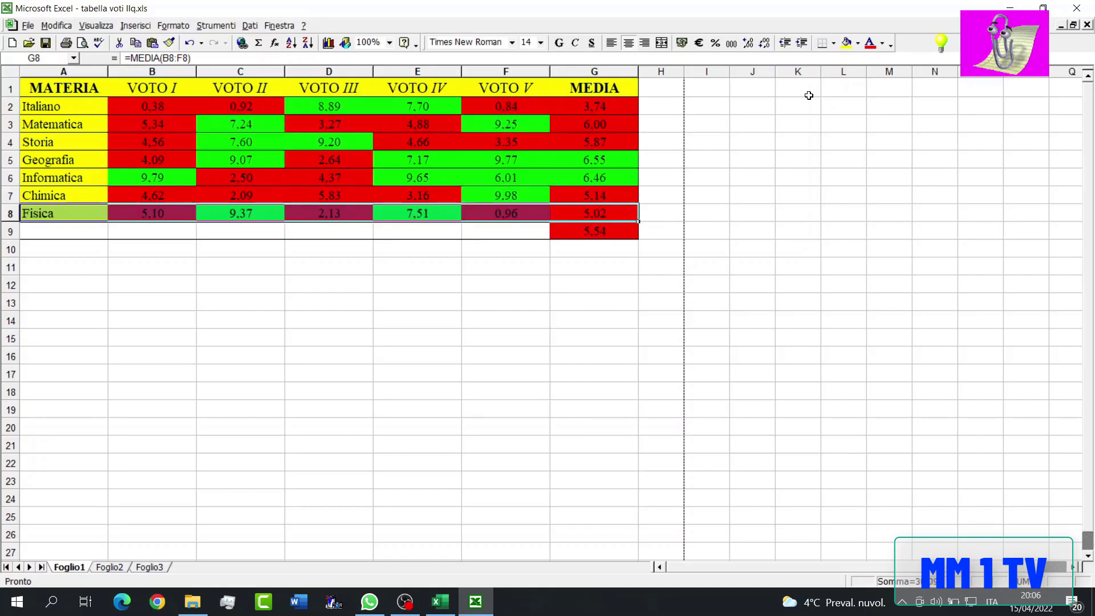
key("F9")
key("F9")
key("F9")
key("F9")
key("F9")
key("F9")
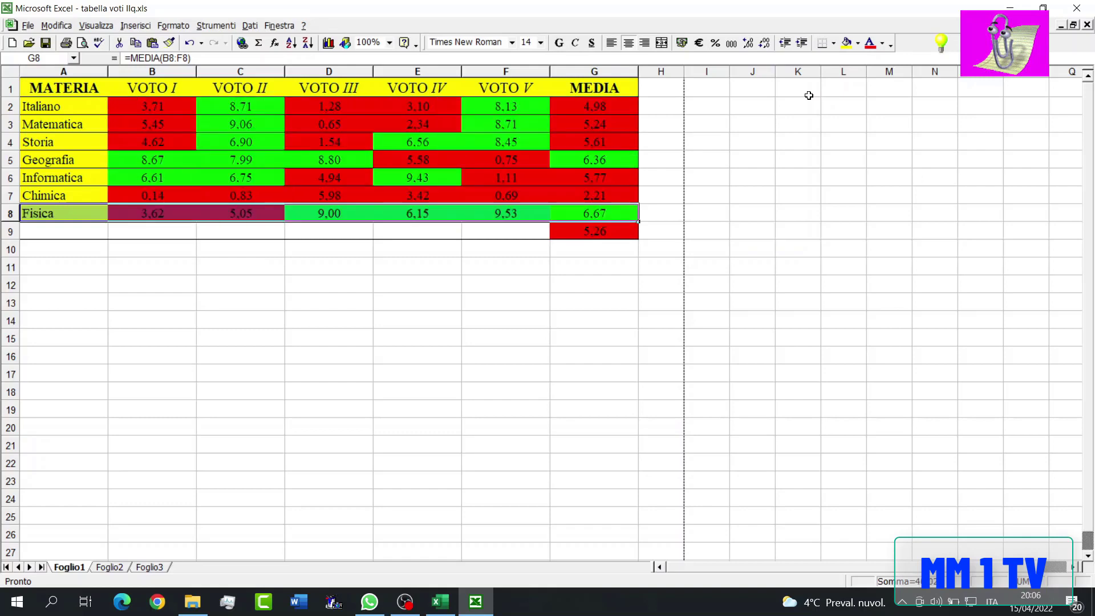
key("F9")
key("F9")
key("F9")
key("F9")
key("F9")
key("F9")
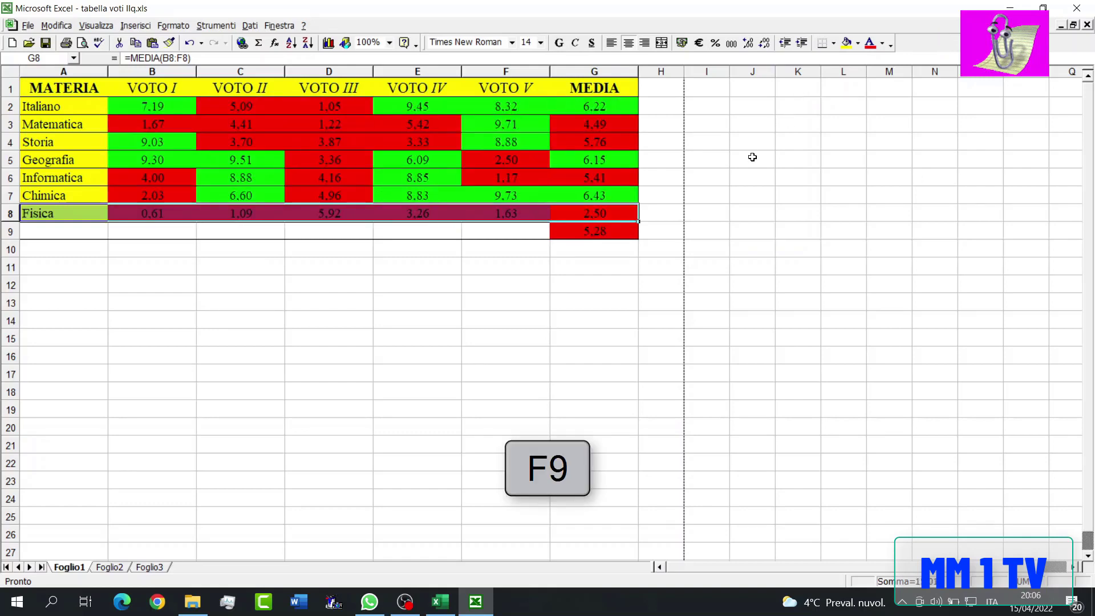
left_click(632, 195)
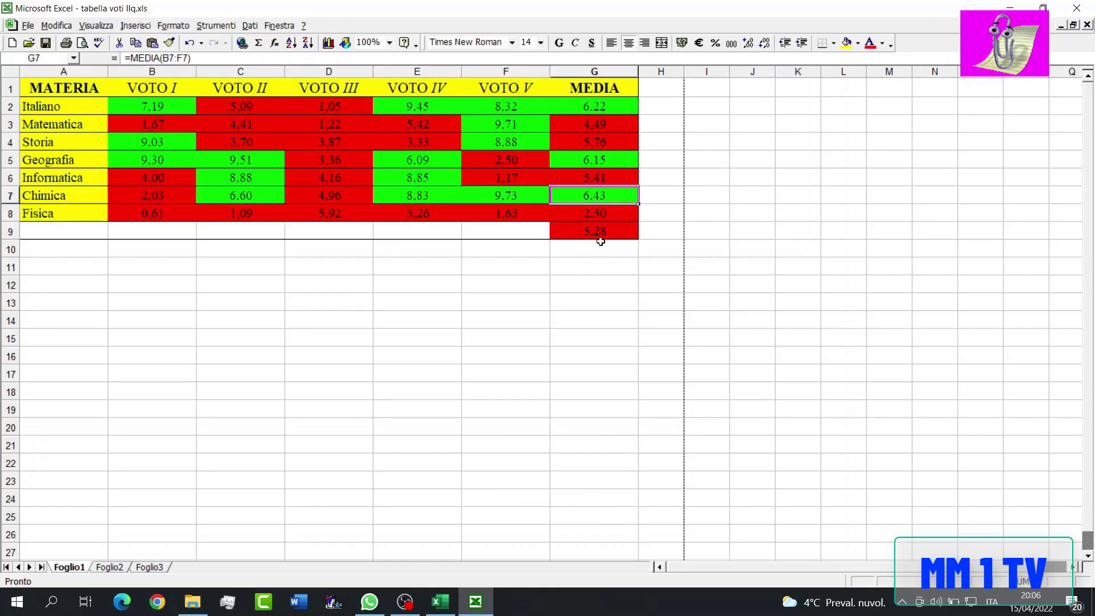
key("F9")
key("F9")
key("F9")
key("F9")
key("F9")
key("F9")
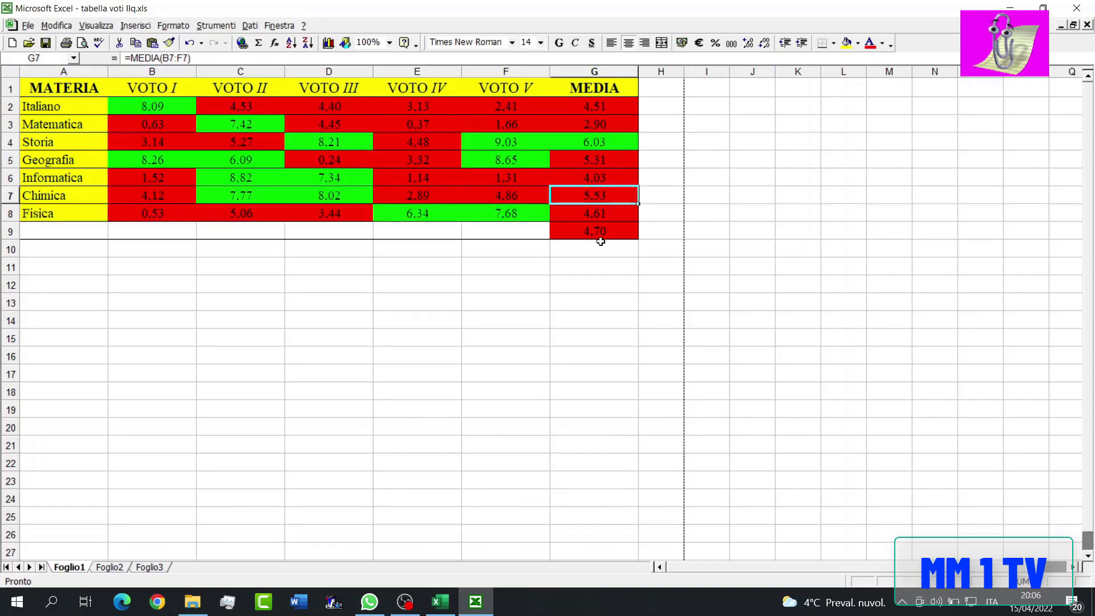
key("F9")
key("F9")
key("F9")
key("F9")
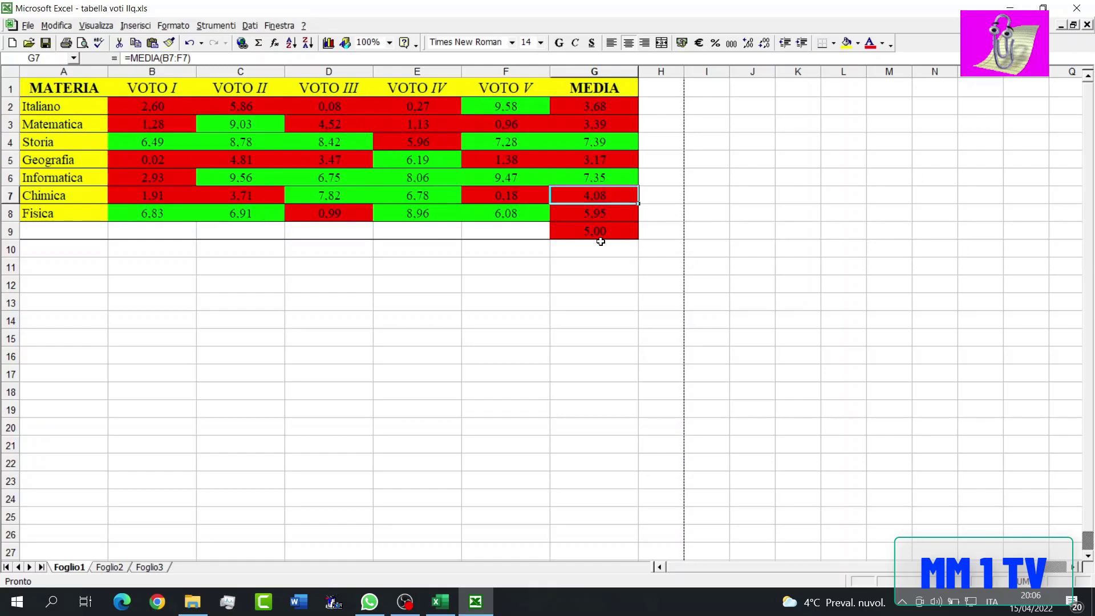
key("F9")
key("F9")
key("F9")
key("F9")
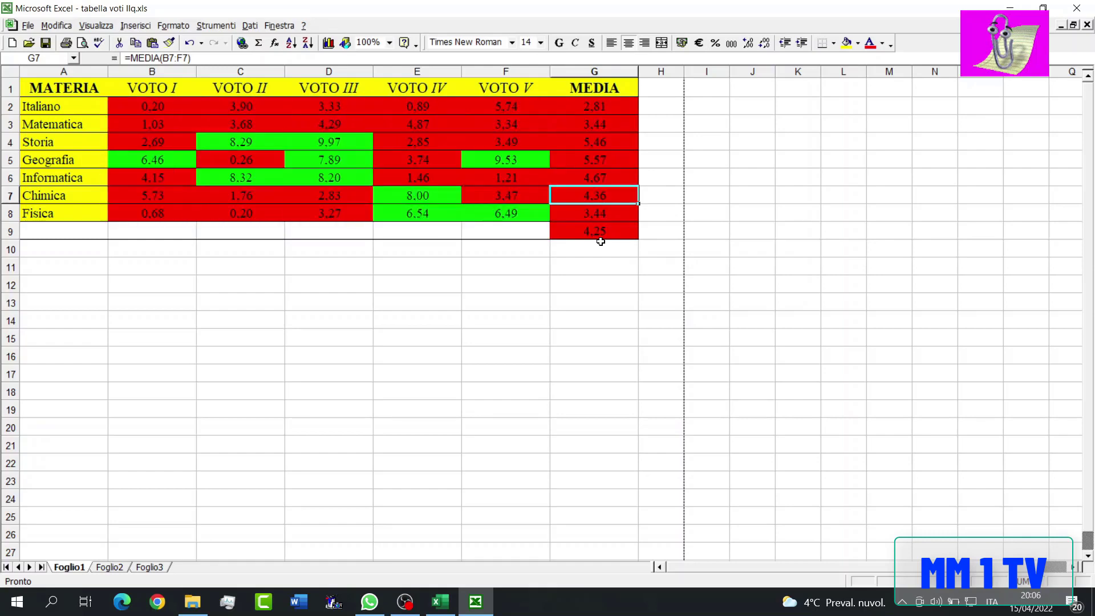
- Recalculate the sheet five more times to refresh the random grades and their averages
key("F9")
key("F9")
key("F9")
key("F9")
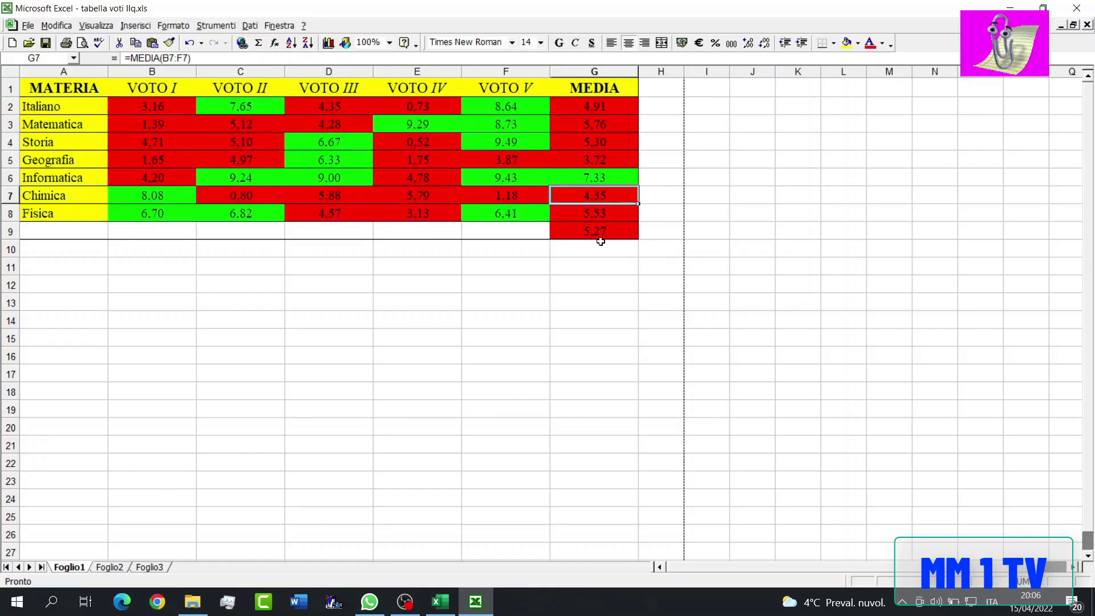
key("F9")
key("F9")
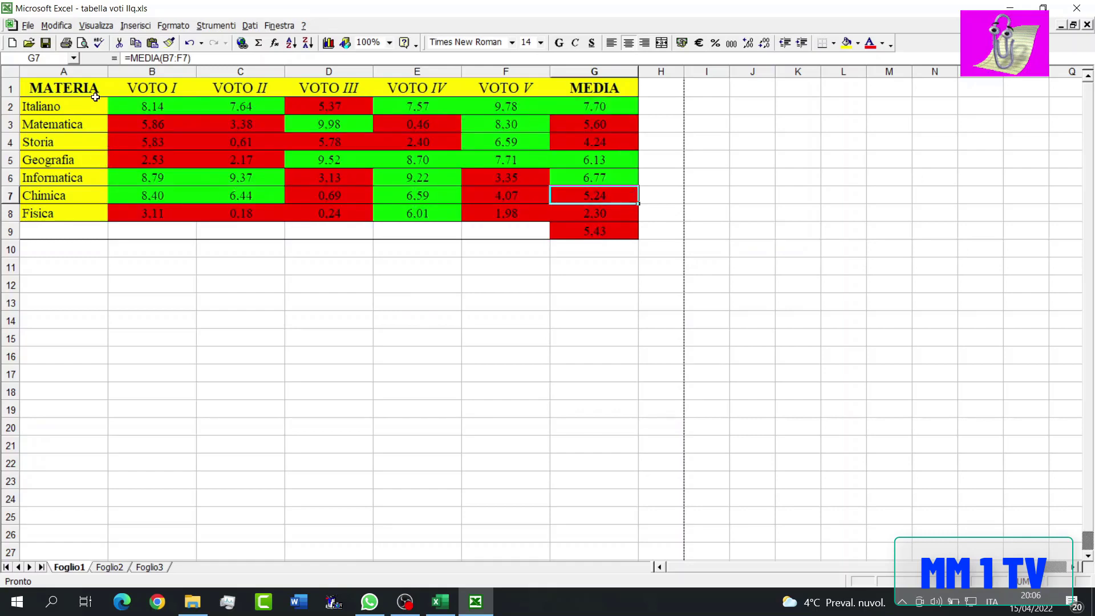
left_click(113, 235)
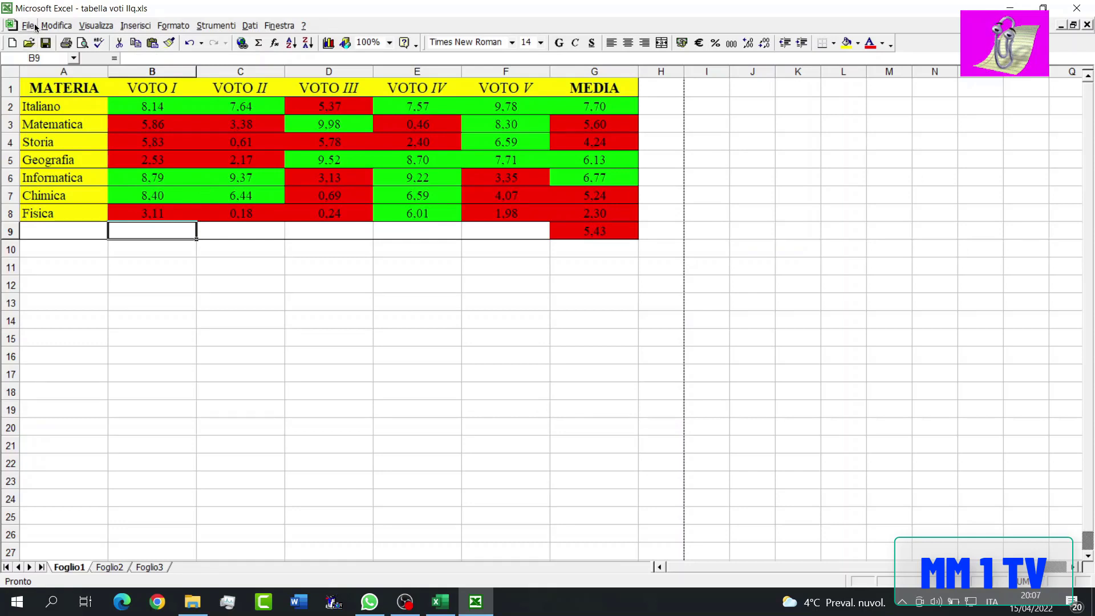
- Add a dotted border along the right side of the subject column A1:A8
left_click_drag(74, 93, 81, 213)
right_click(79, 175)
left_click(125, 317)
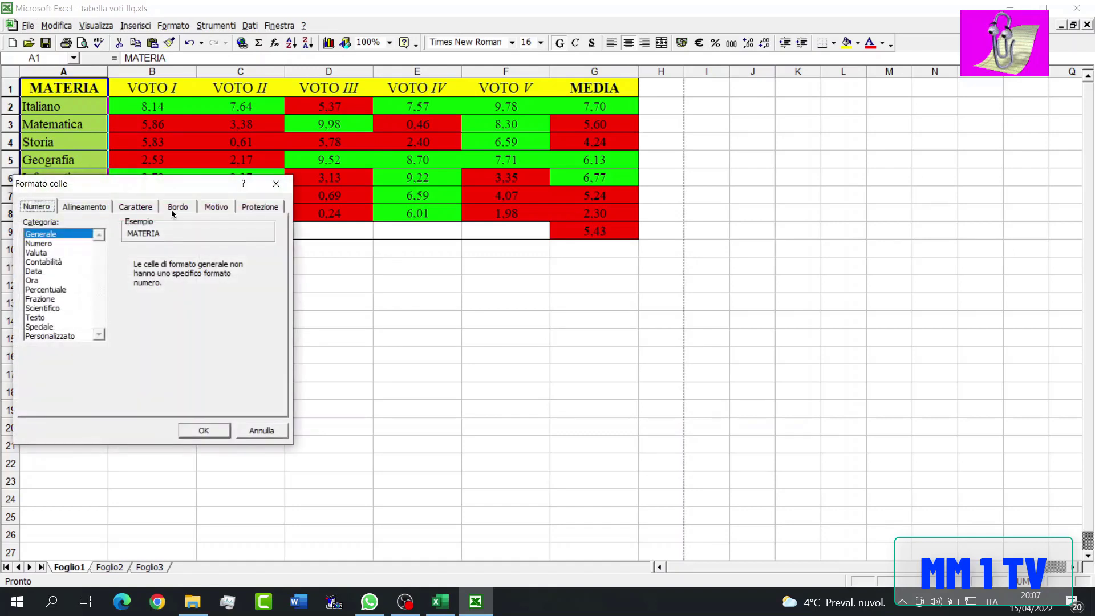
left_click(177, 207)
left_click(226, 311)
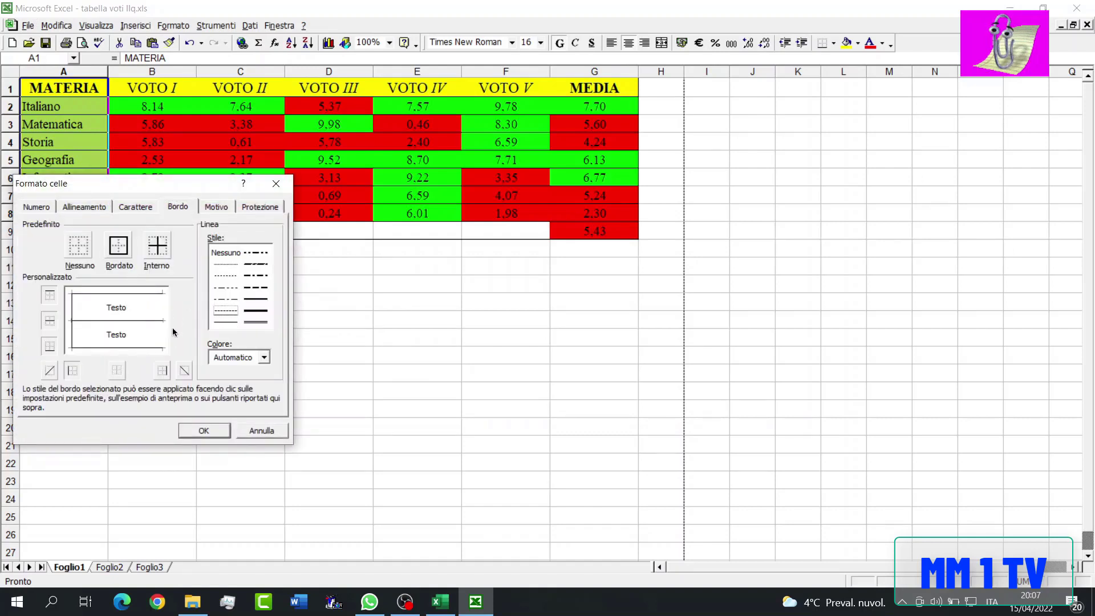
left_click(162, 371)
left_click(207, 430)
- Add dotted right borders to the first two grade columns, B1:B8 and C1:C8
left_click_drag(150, 89, 180, 214)
right_click(155, 152)
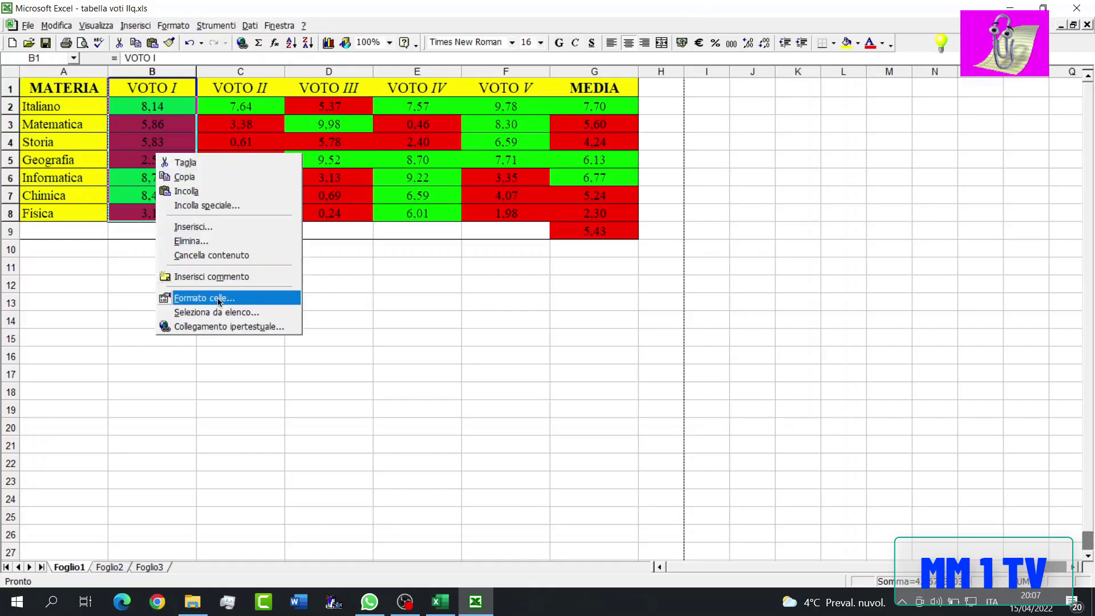
left_click(217, 297)
left_click(227, 349)
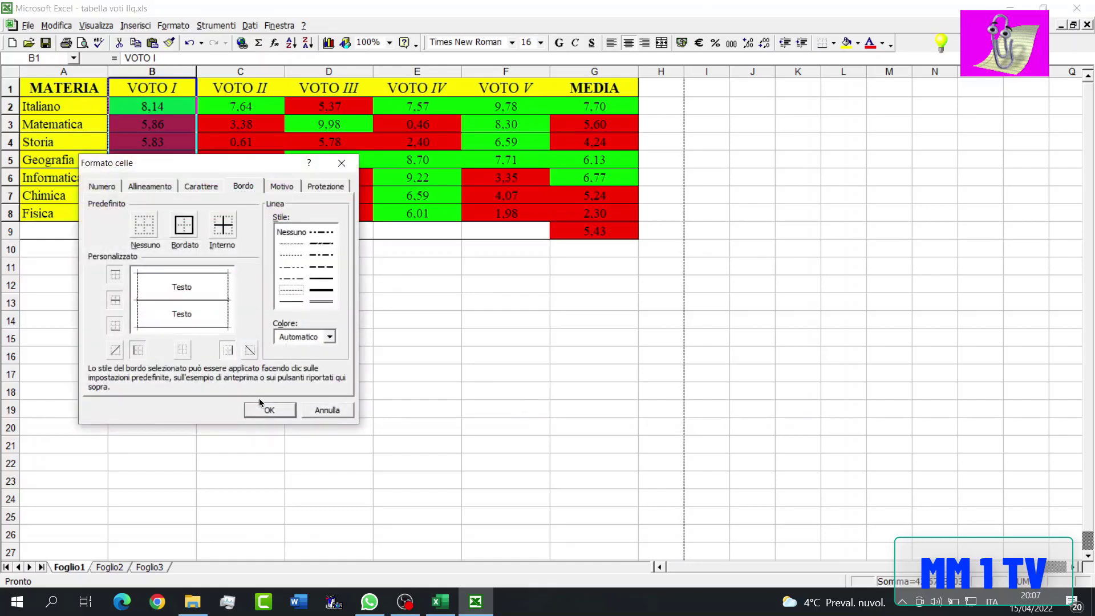
left_click(269, 411)
left_click_drag(240, 88, 240, 213)
right_click(245, 211)
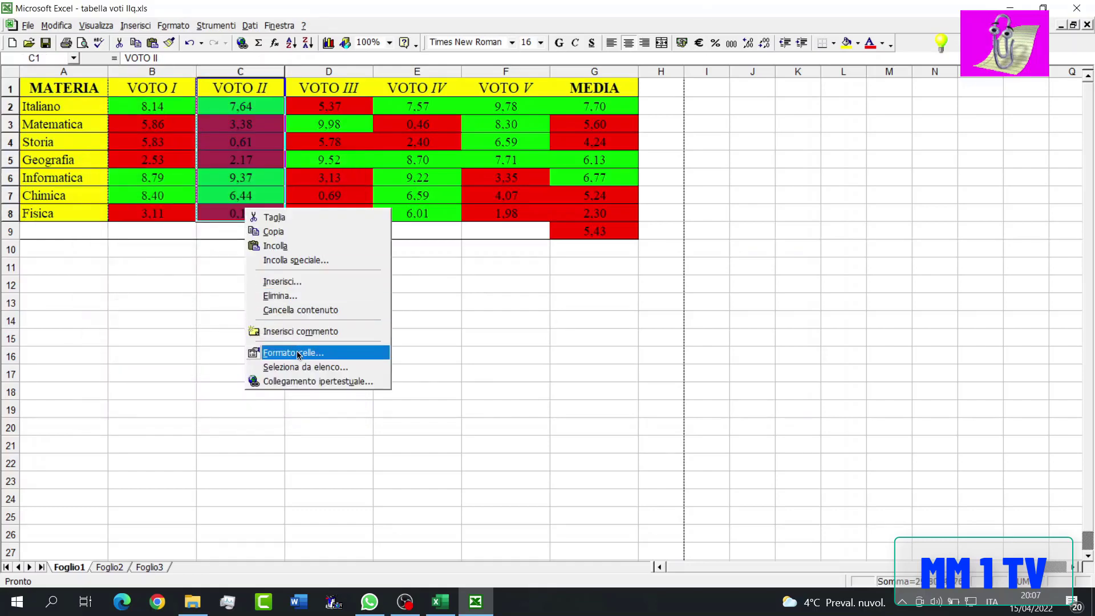
left_click(297, 352)
left_click(337, 463)
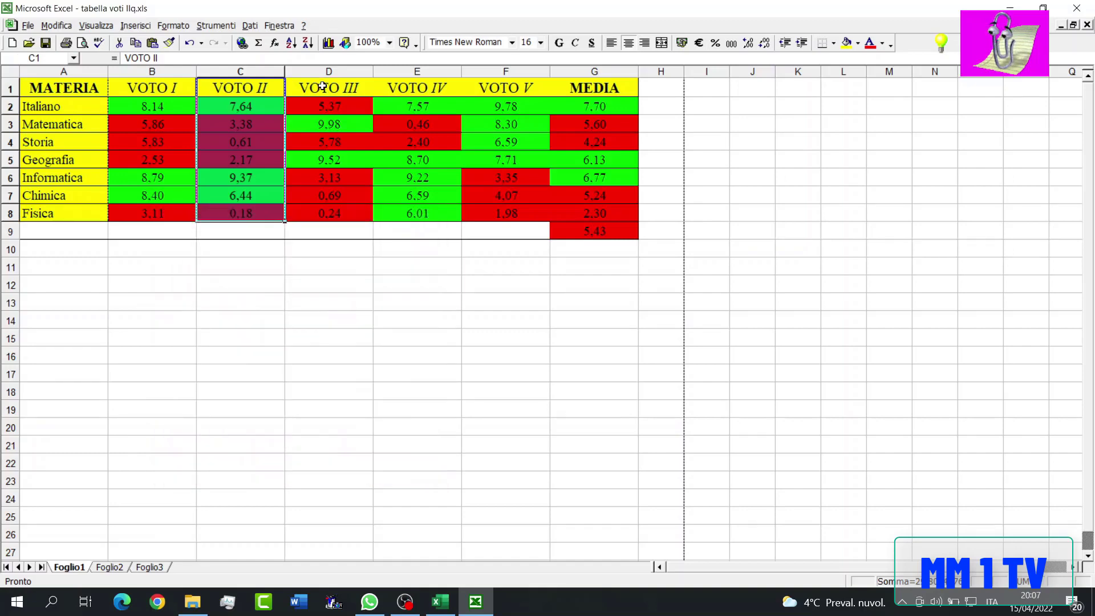
- Add dotted right borders to the VOTO III and VOTO IV columns, D1:D8 and E1:E8
left_click_drag(329, 89, 337, 217)
right_click(346, 212)
left_click(395, 355)
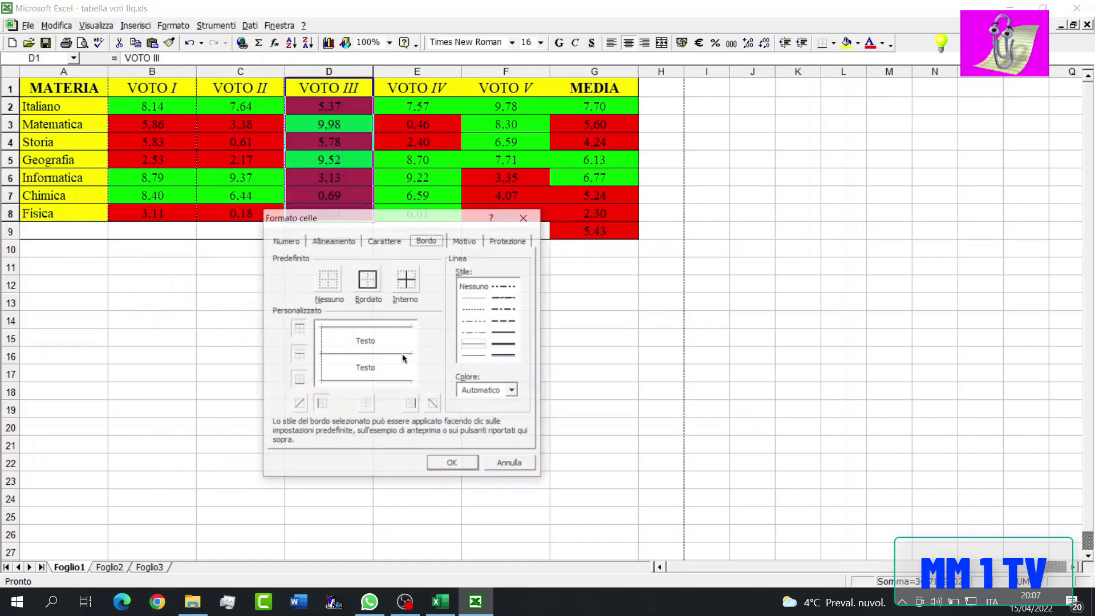
left_click(422, 409)
left_click(519, 462)
left_click_drag(439, 89, 427, 213)
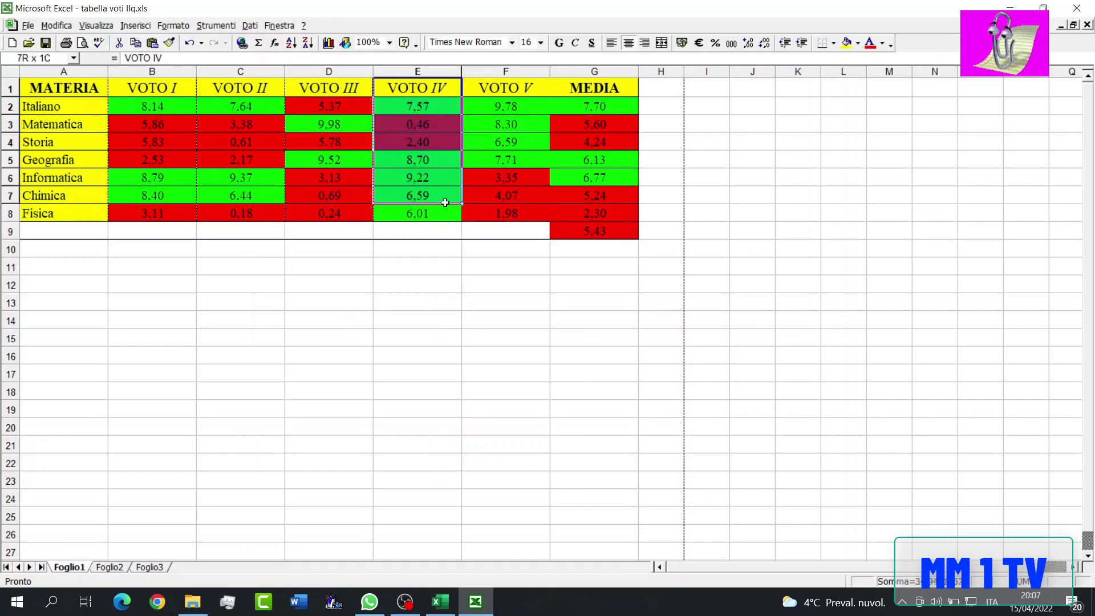
right_click(394, 138)
left_click(434, 283)
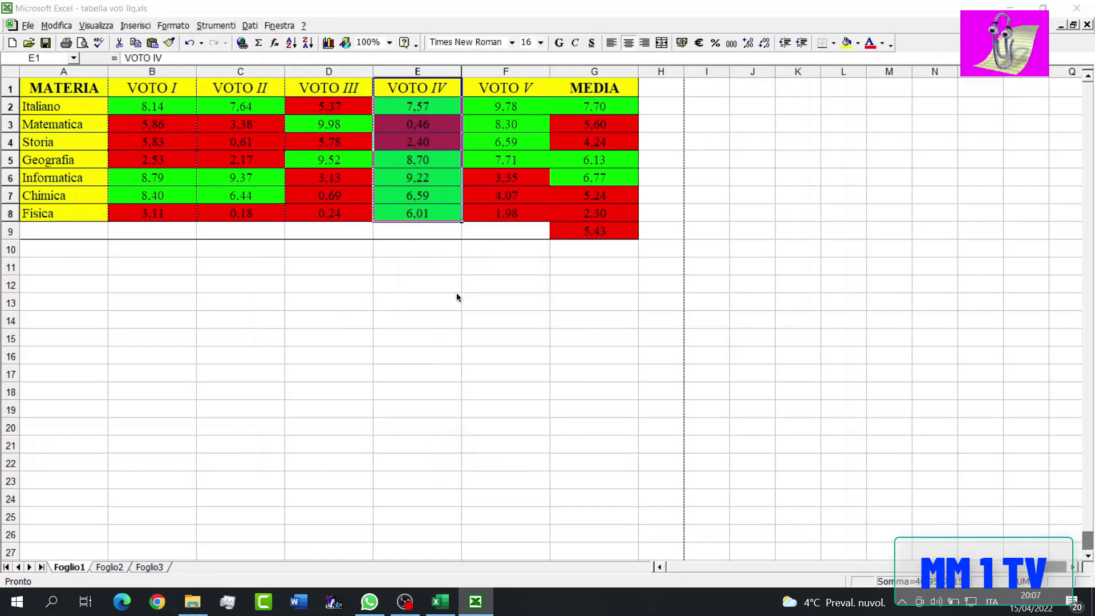
left_click(509, 396)
- Add a dotted right border to the VOTO V column, F1:F8, separating it from the averages
left_click_drag(506, 89, 519, 231)
right_click(521, 90)
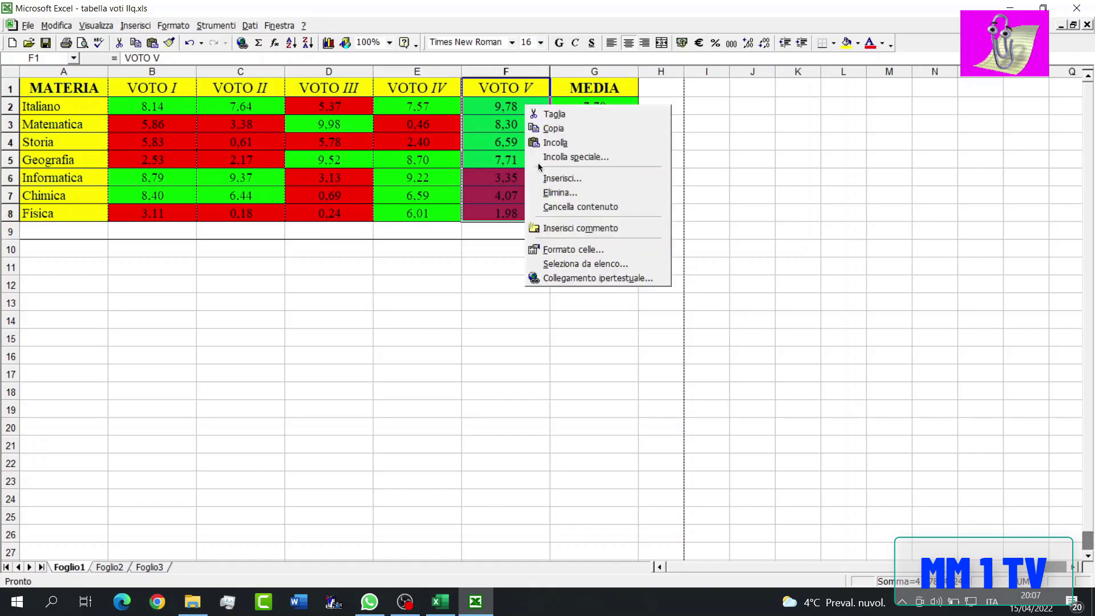
left_click(565, 250)
left_click(627, 363)
- Apply a thick box border around the overall average in cell G9
left_click(595, 231)
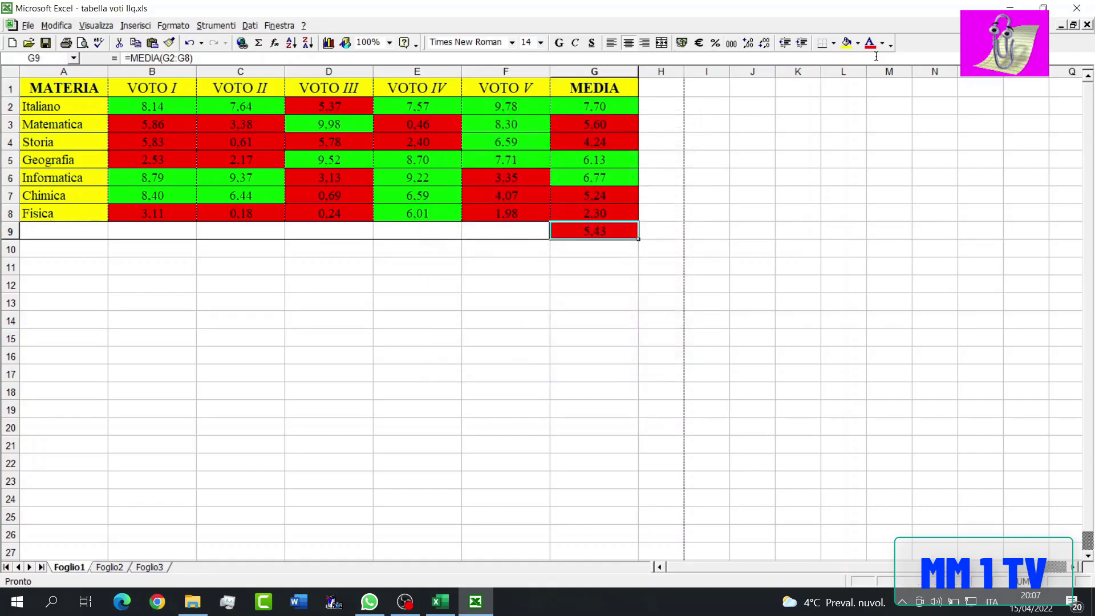
left_click(834, 43)
left_click(863, 104)
left_click(692, 229)
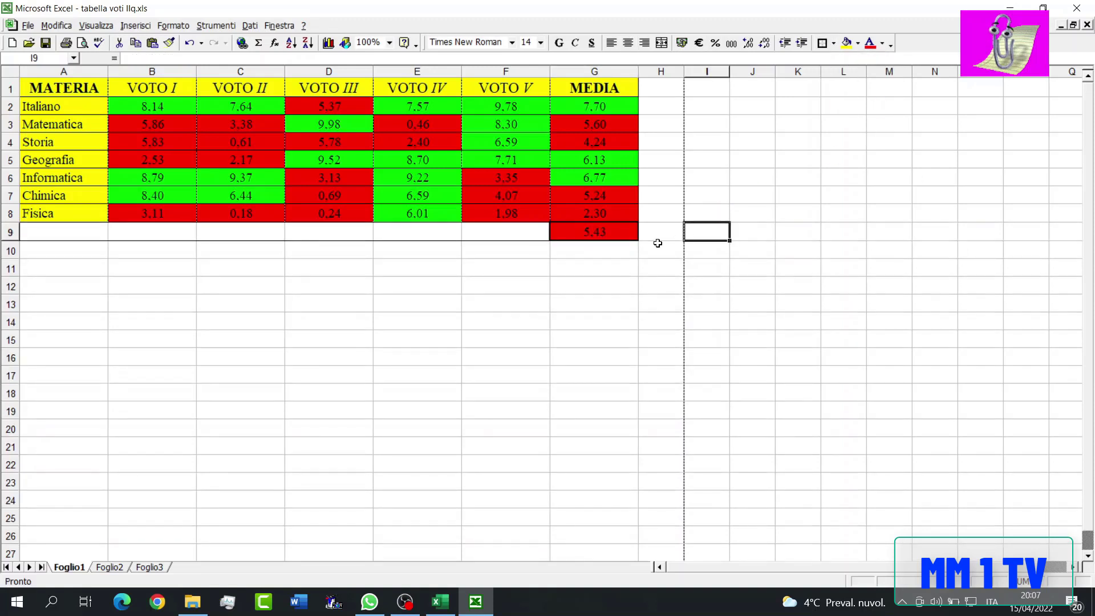
left_click(165, 282)
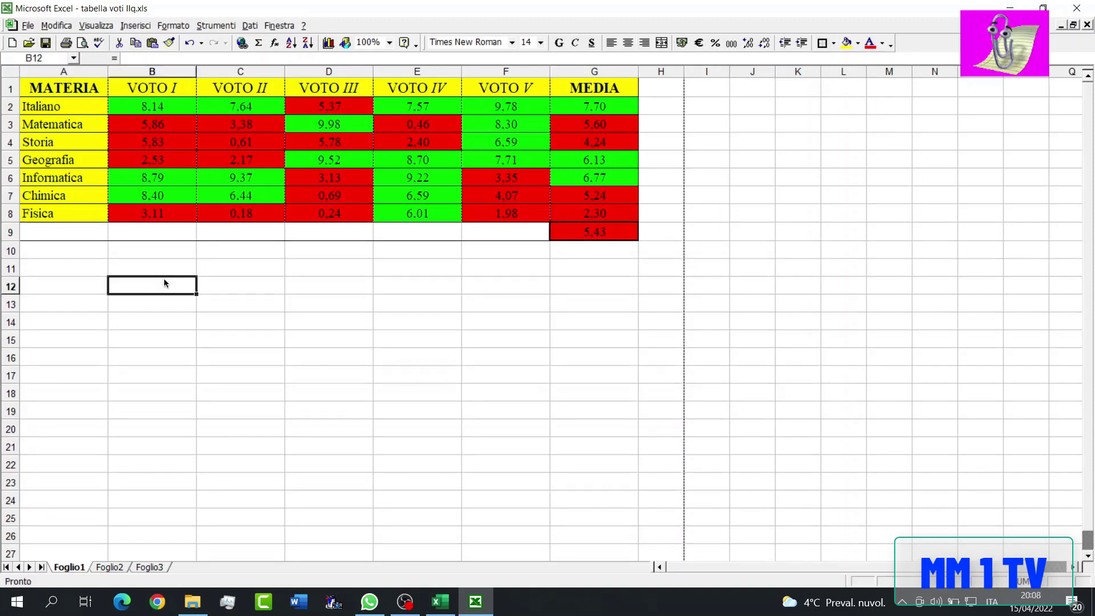
- Show the print preview of the sheet and zoom in to examine the finished grades table
left_click(81, 44)
left_click(379, 136)
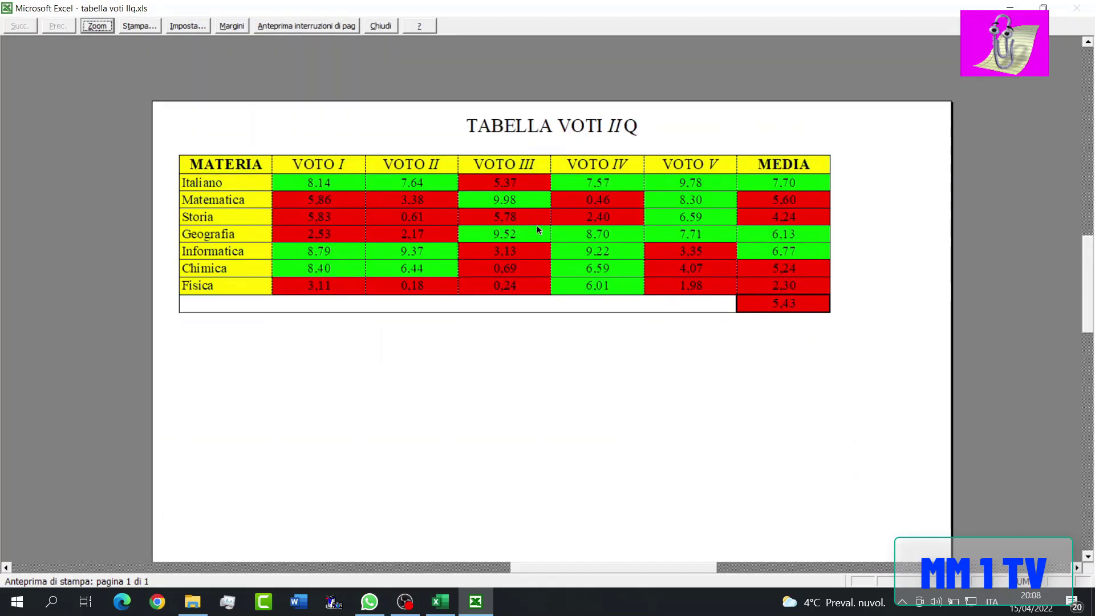
scroll(645, 337, "down", 1)
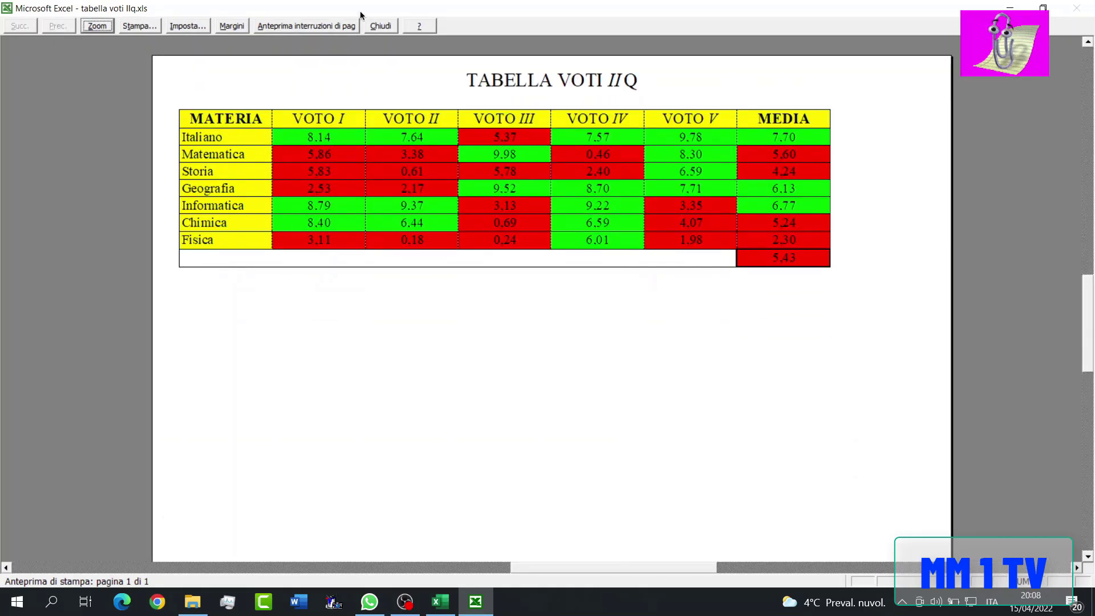